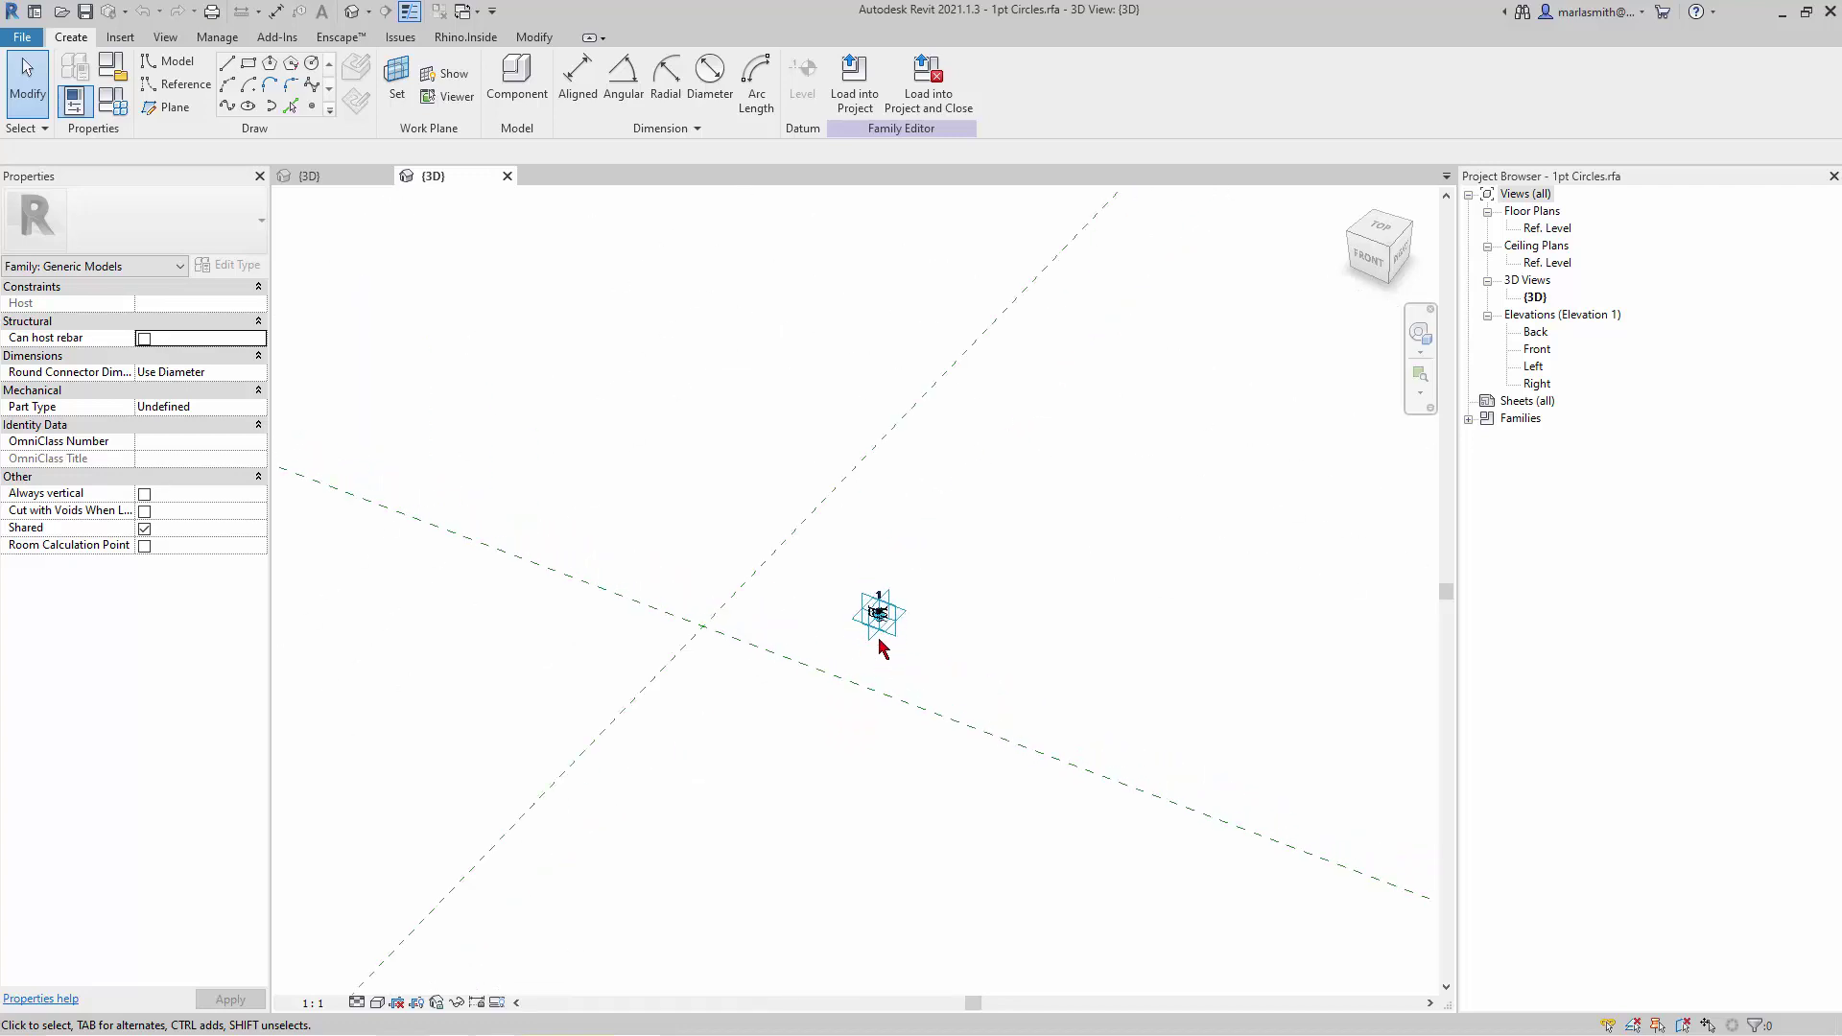
pyautogui.scroll(5, 892, 607)
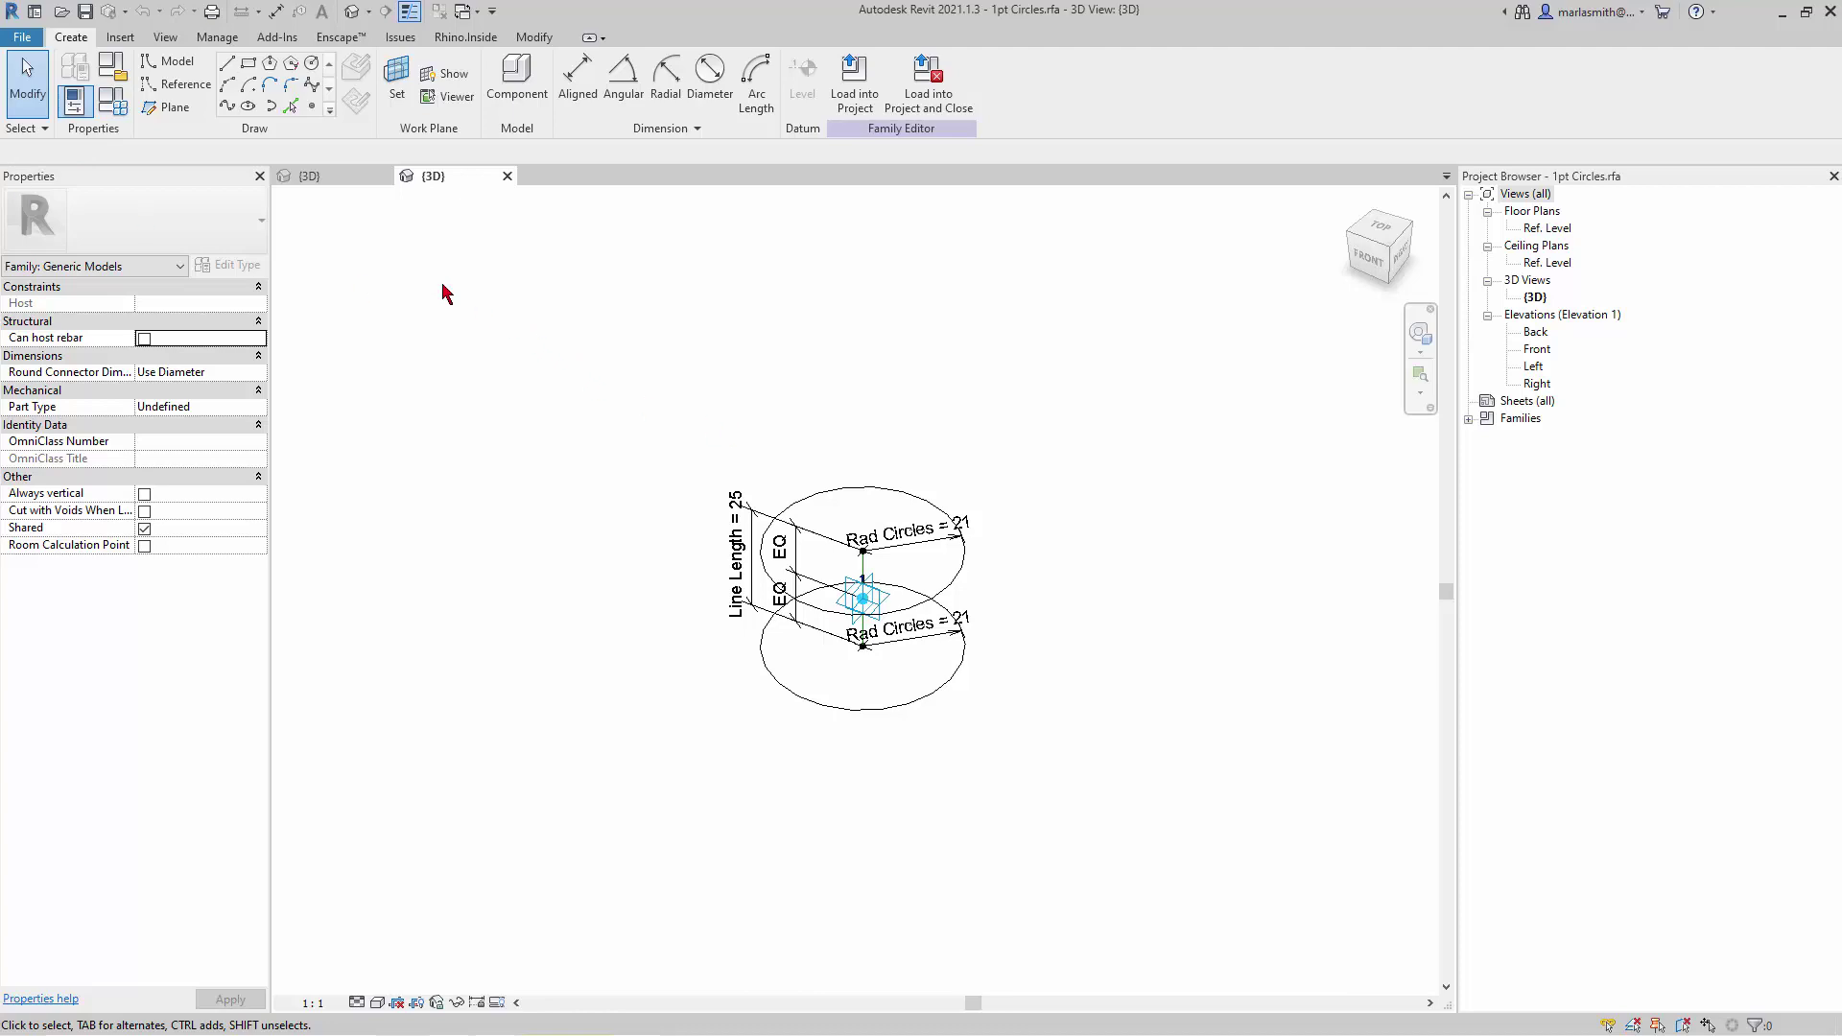
# Look at the bamboo frame family's 3D view, then return to the 1pt Circles family
pyautogui.click(331, 183)
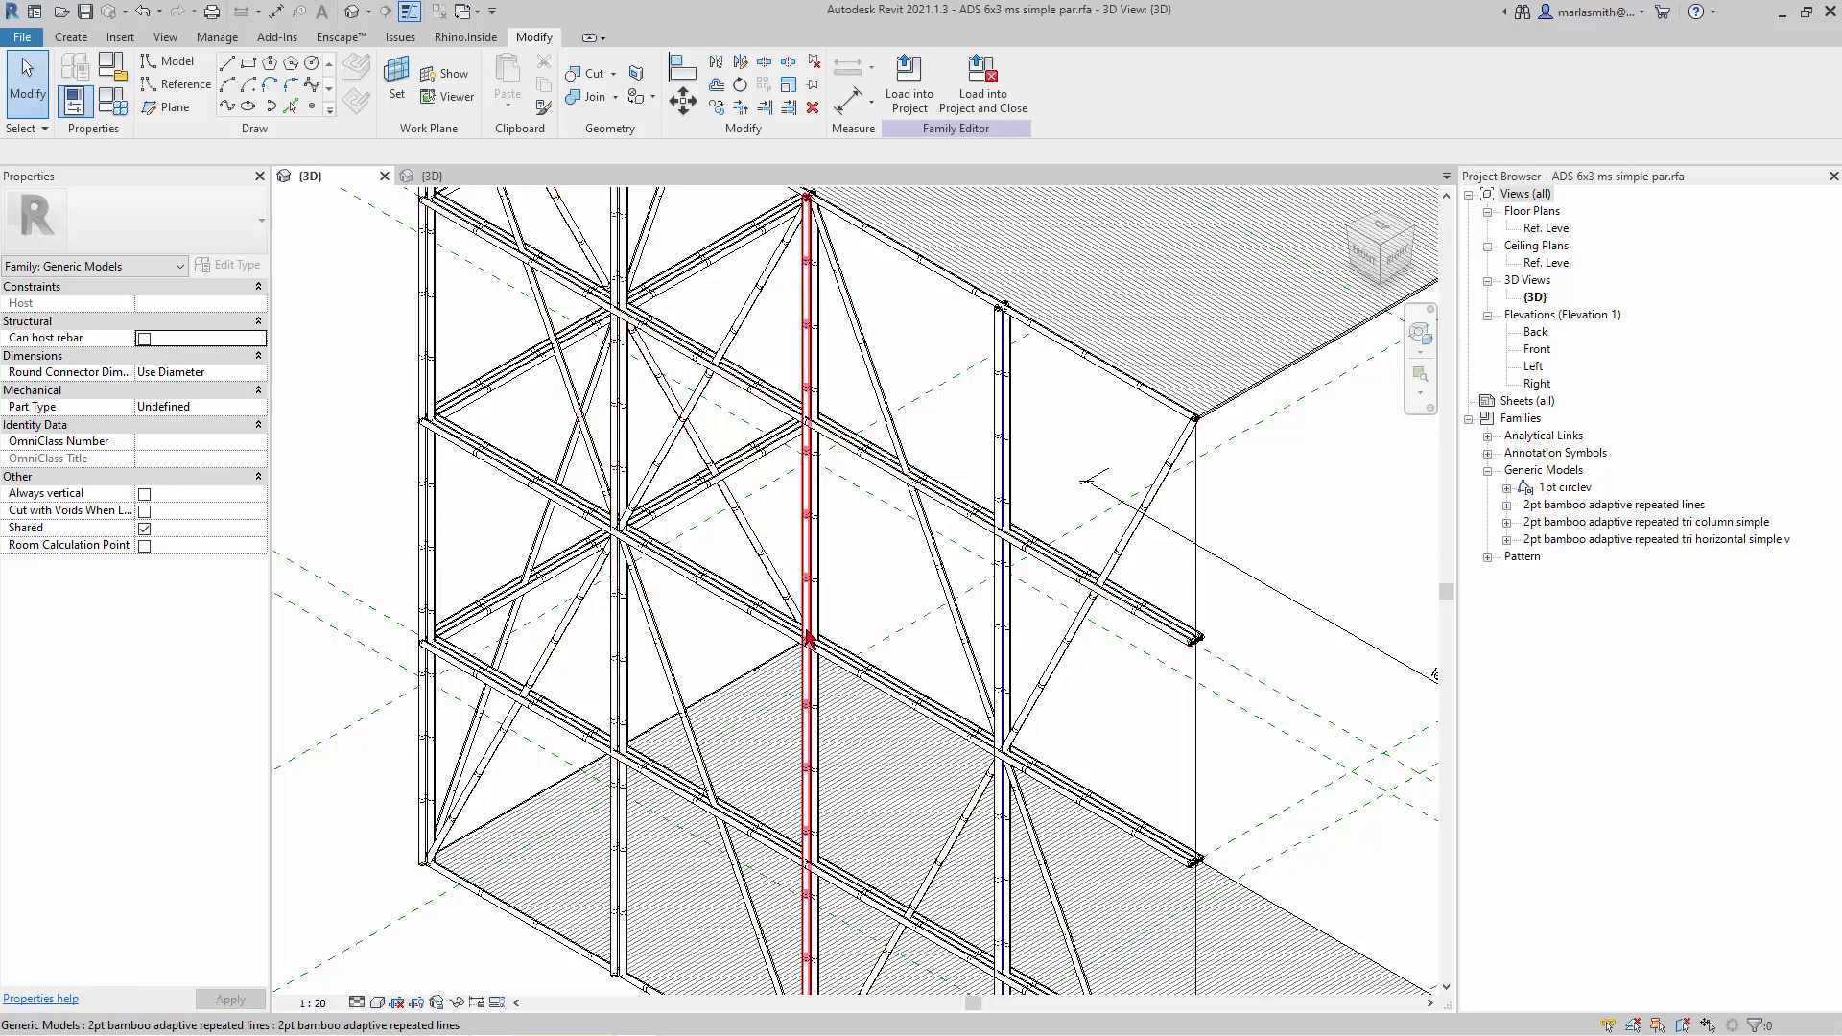
pyautogui.click(473, 179)
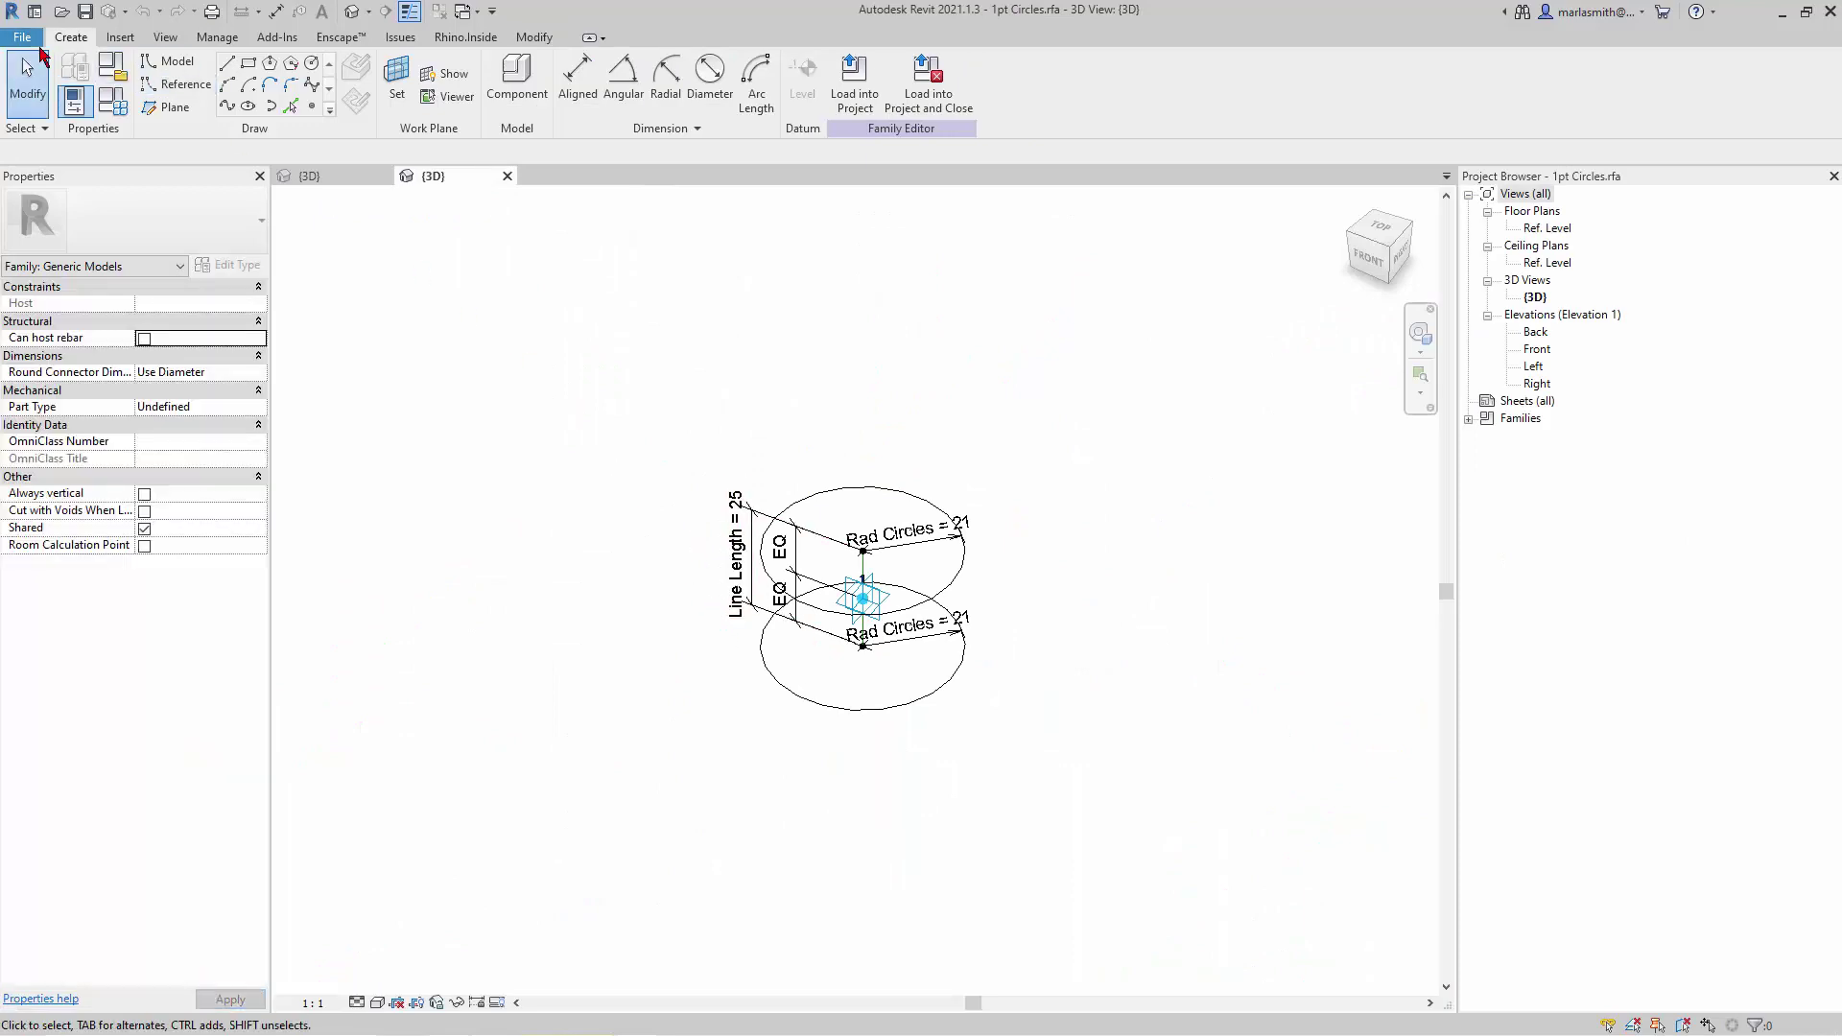
# Start a new family from the English Metric Generic Model Adaptive.rft template
pyautogui.click(22, 37)
pyautogui.moveTo(62, 112)
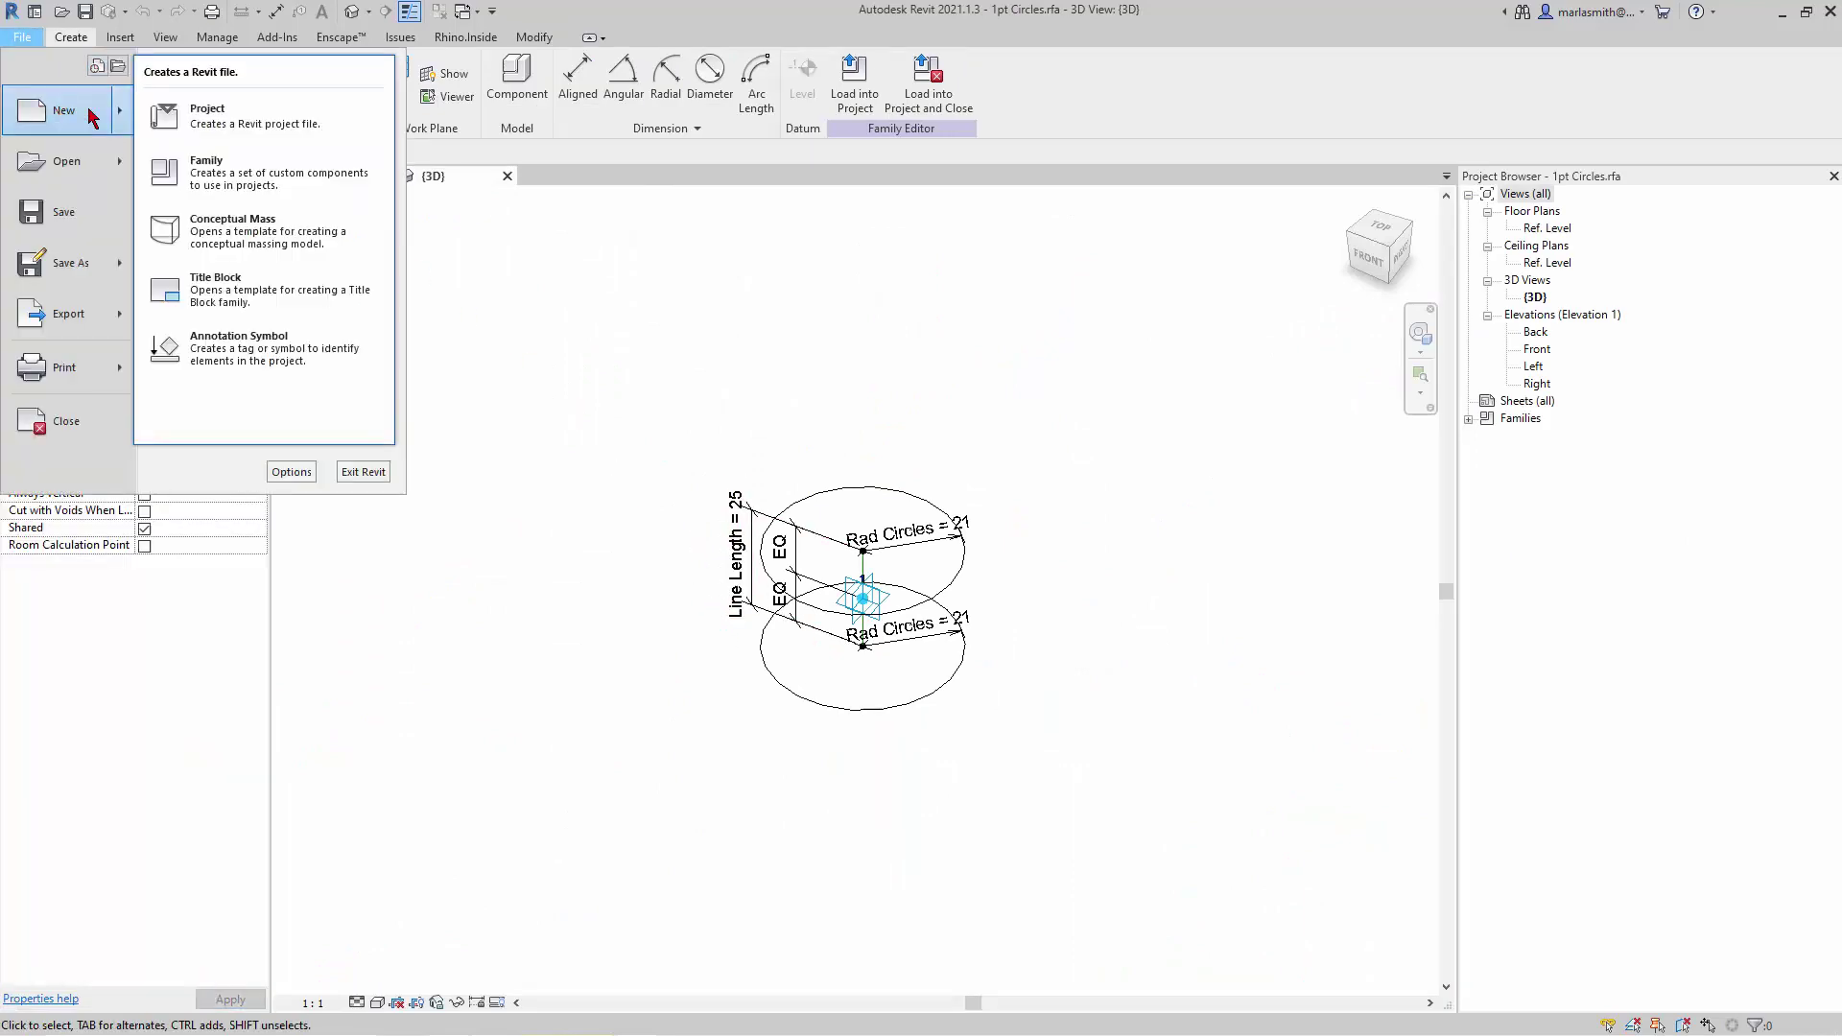
pyautogui.click(240, 180)
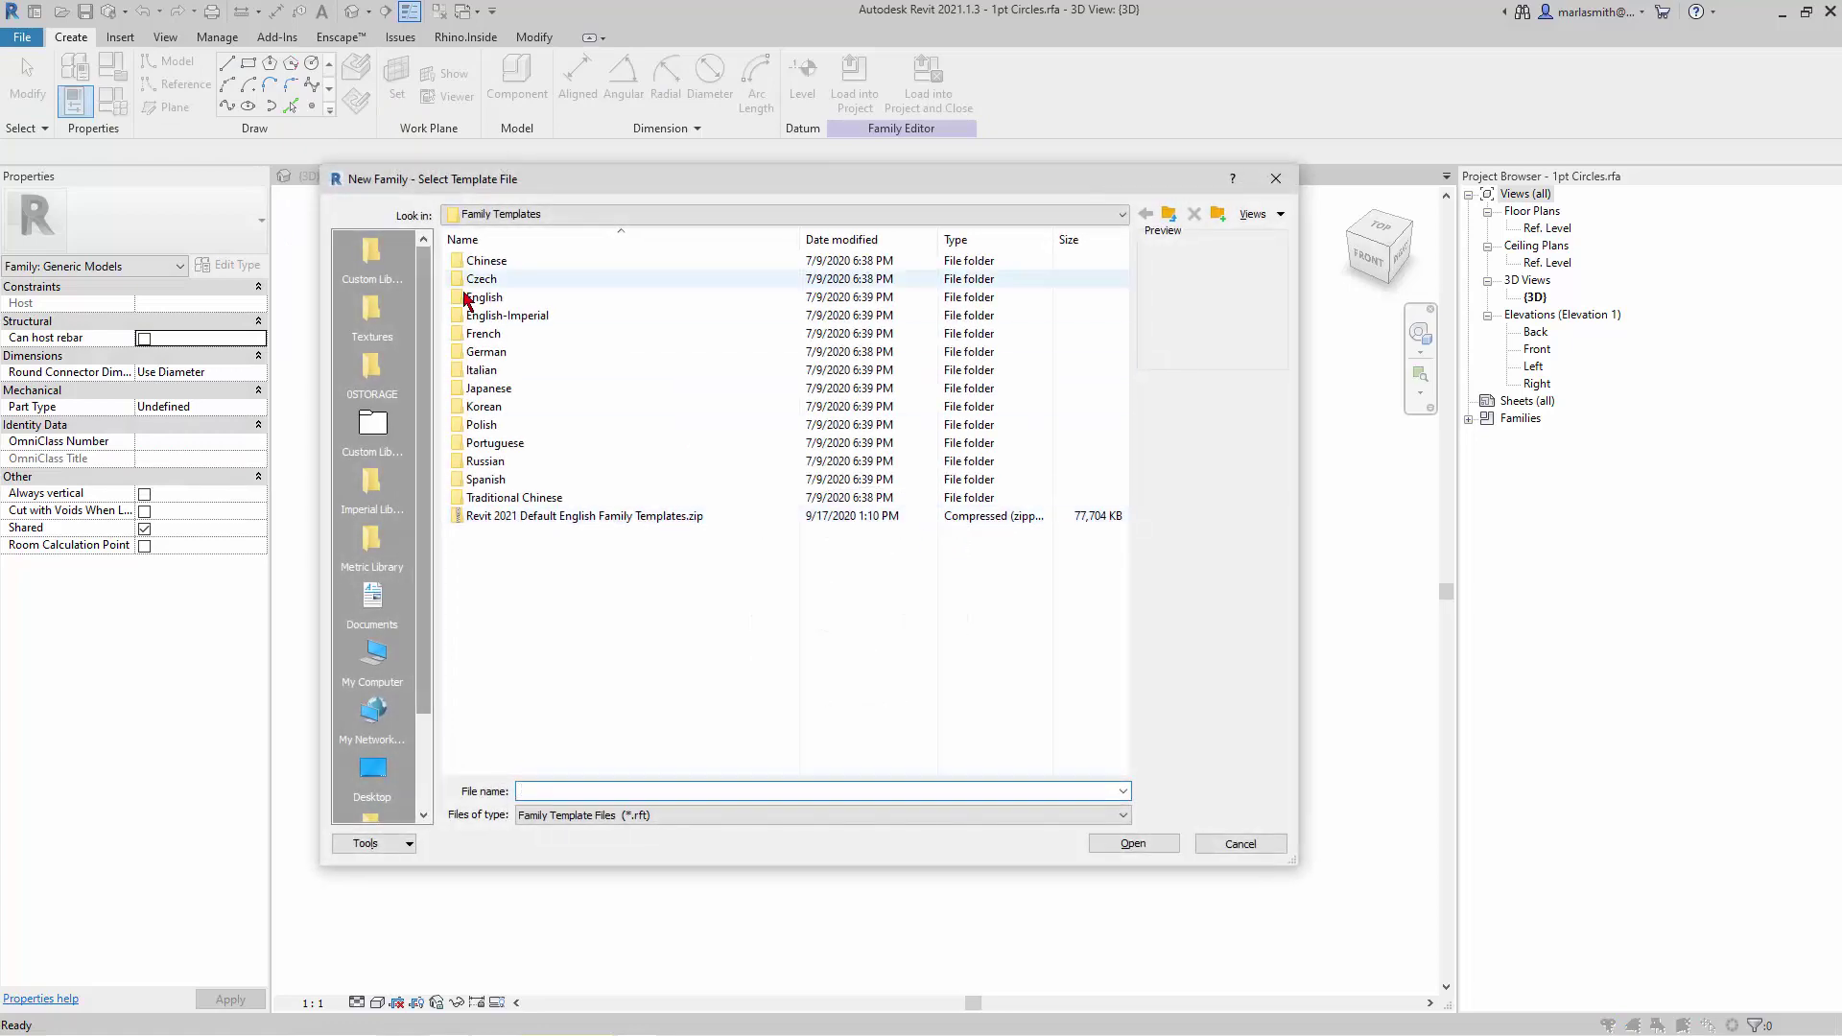
pyautogui.doubleClick(490, 298)
pyautogui.scroll(-4, 624, 637)
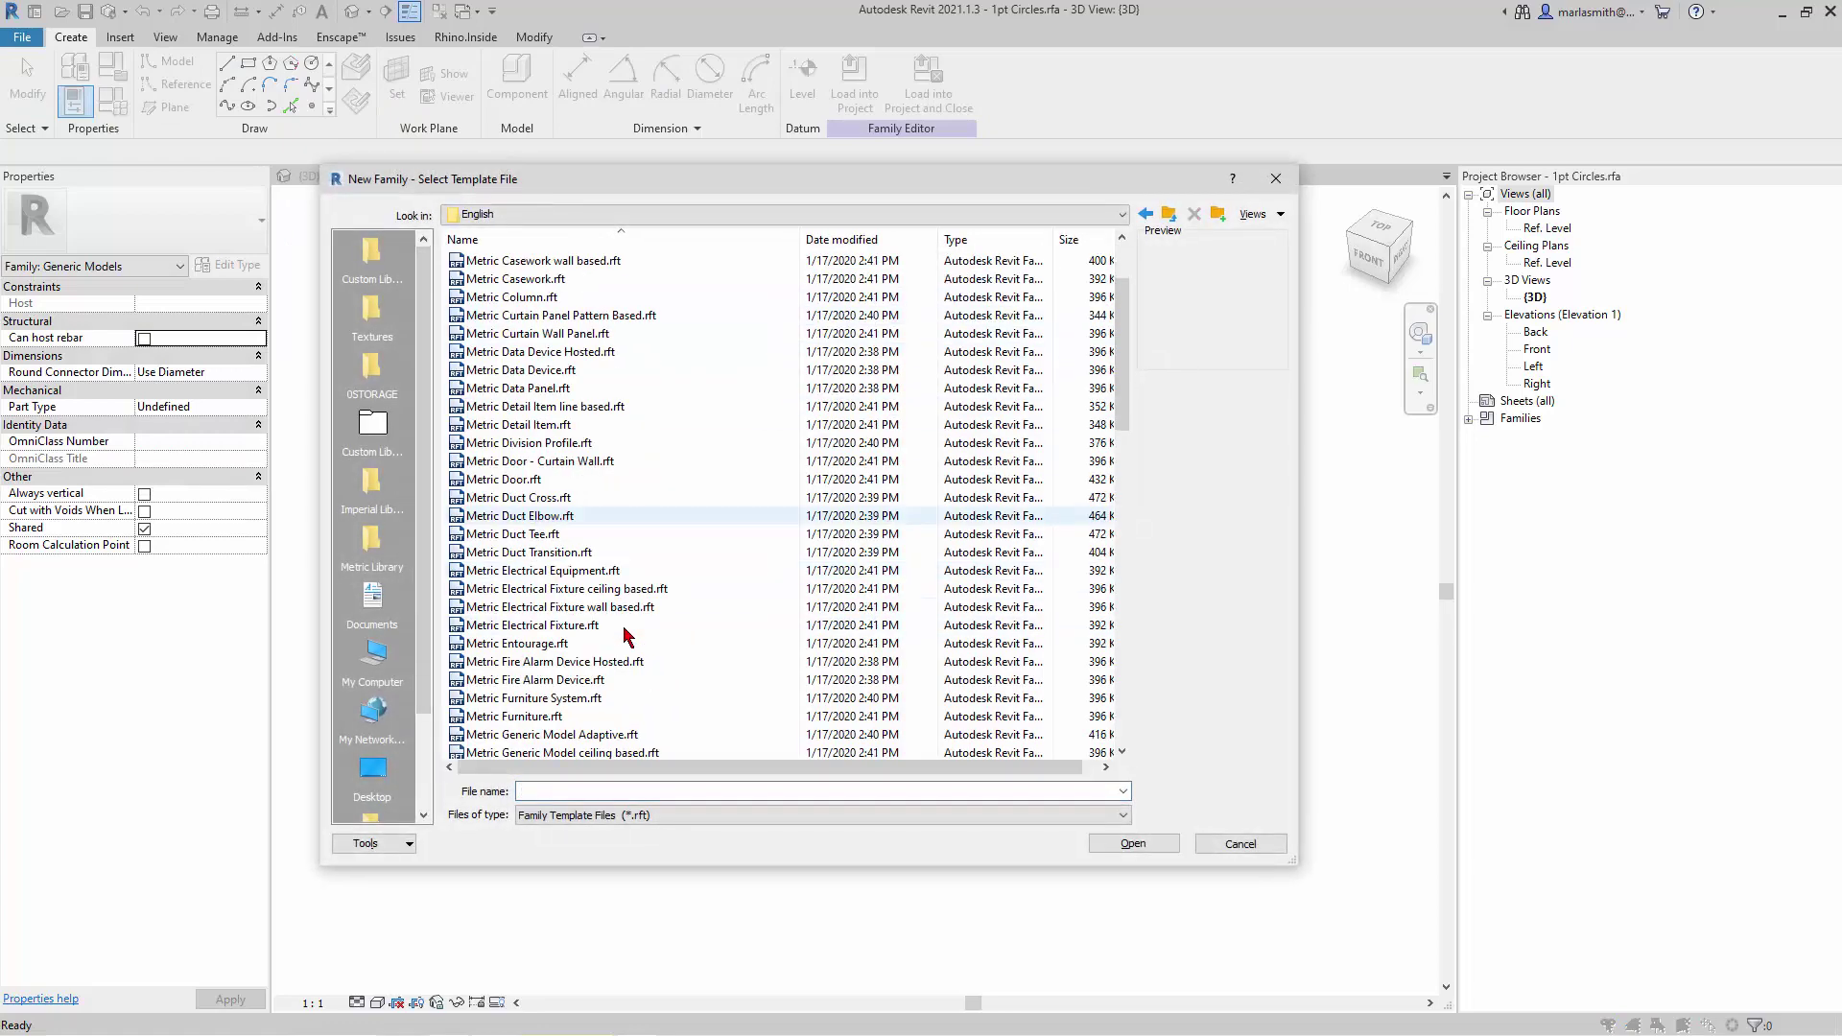
pyautogui.click(619, 629)
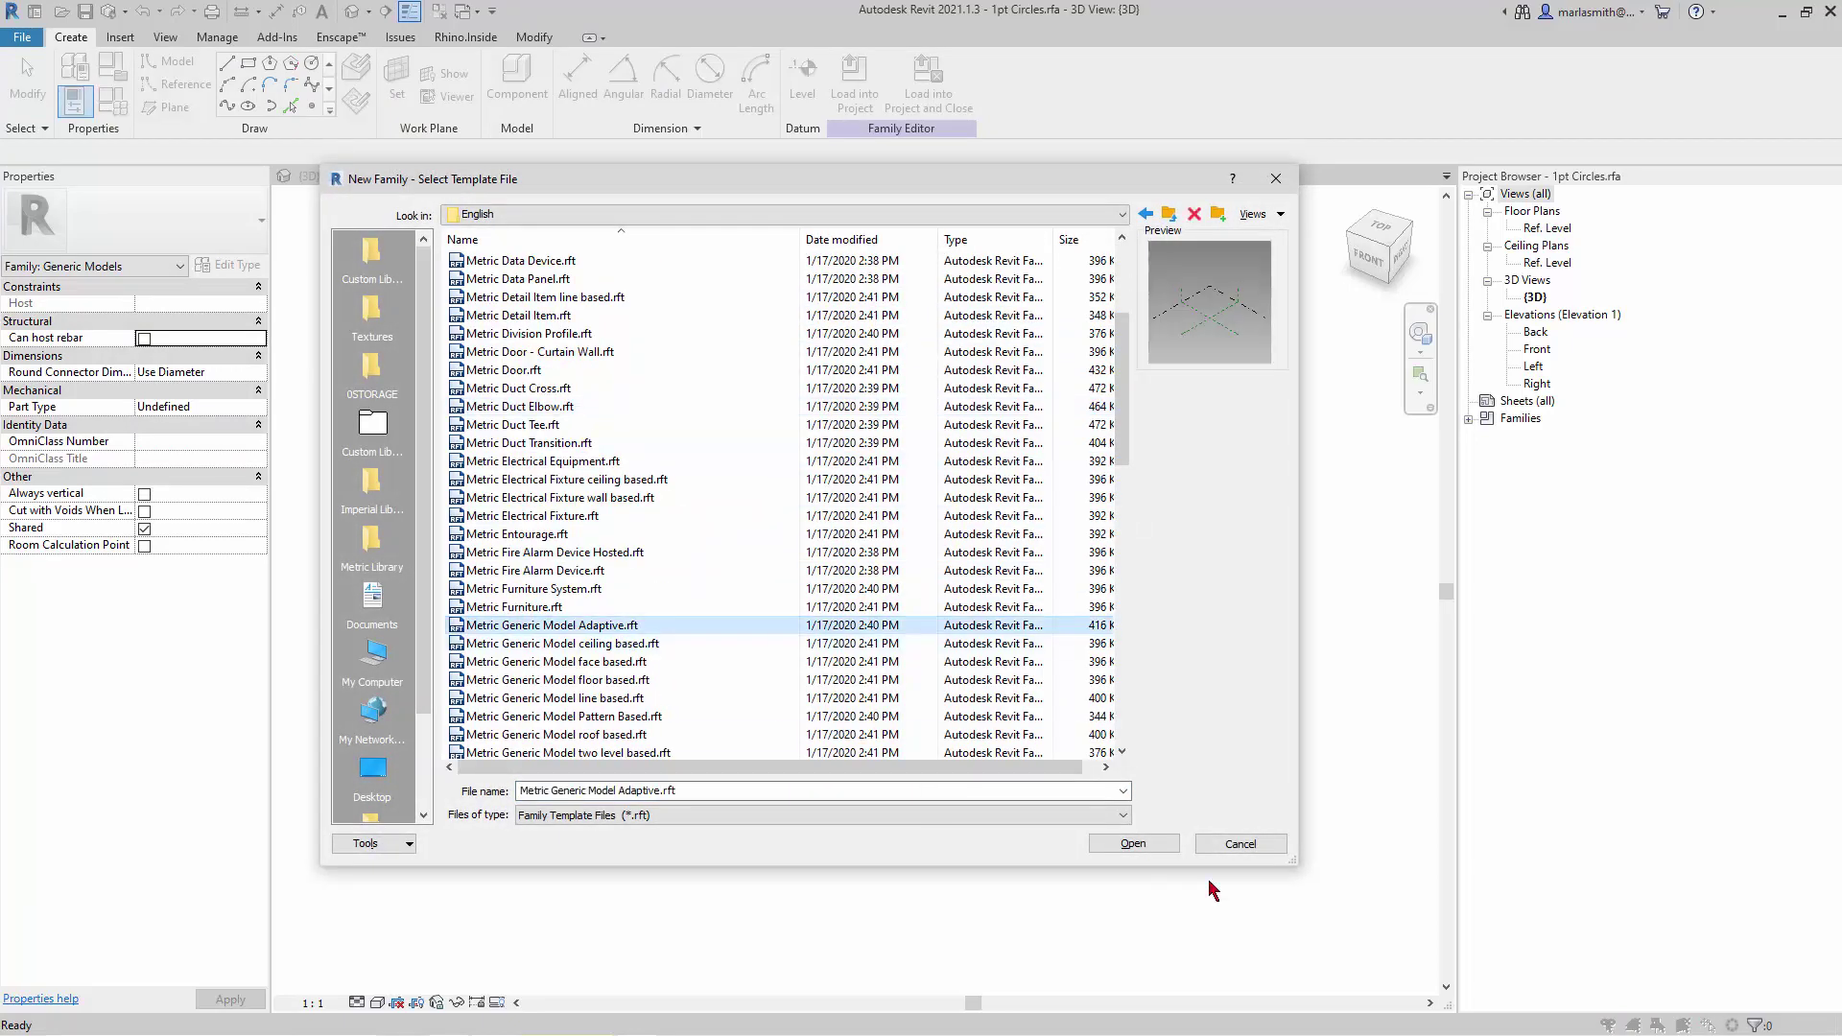
pyautogui.click(1157, 849)
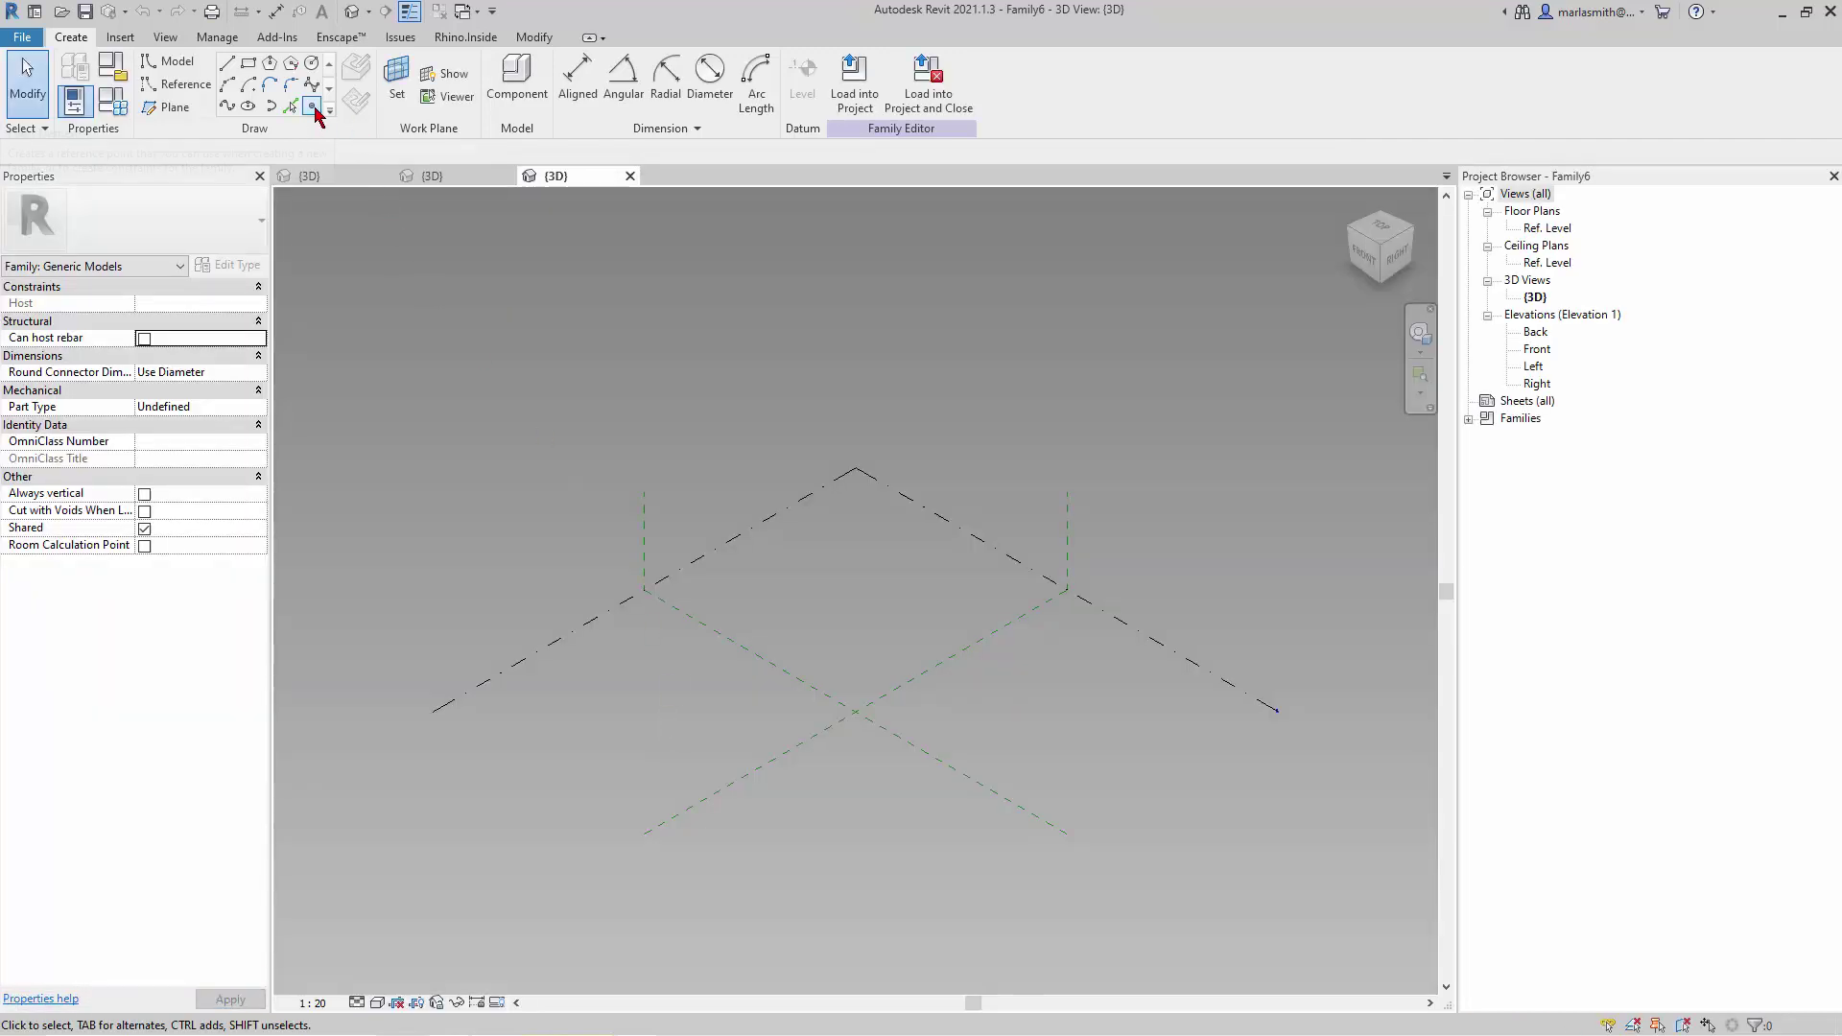
# Place two reference points near the centre of the Ref. Level and make both adaptive
pyautogui.click(313, 107)
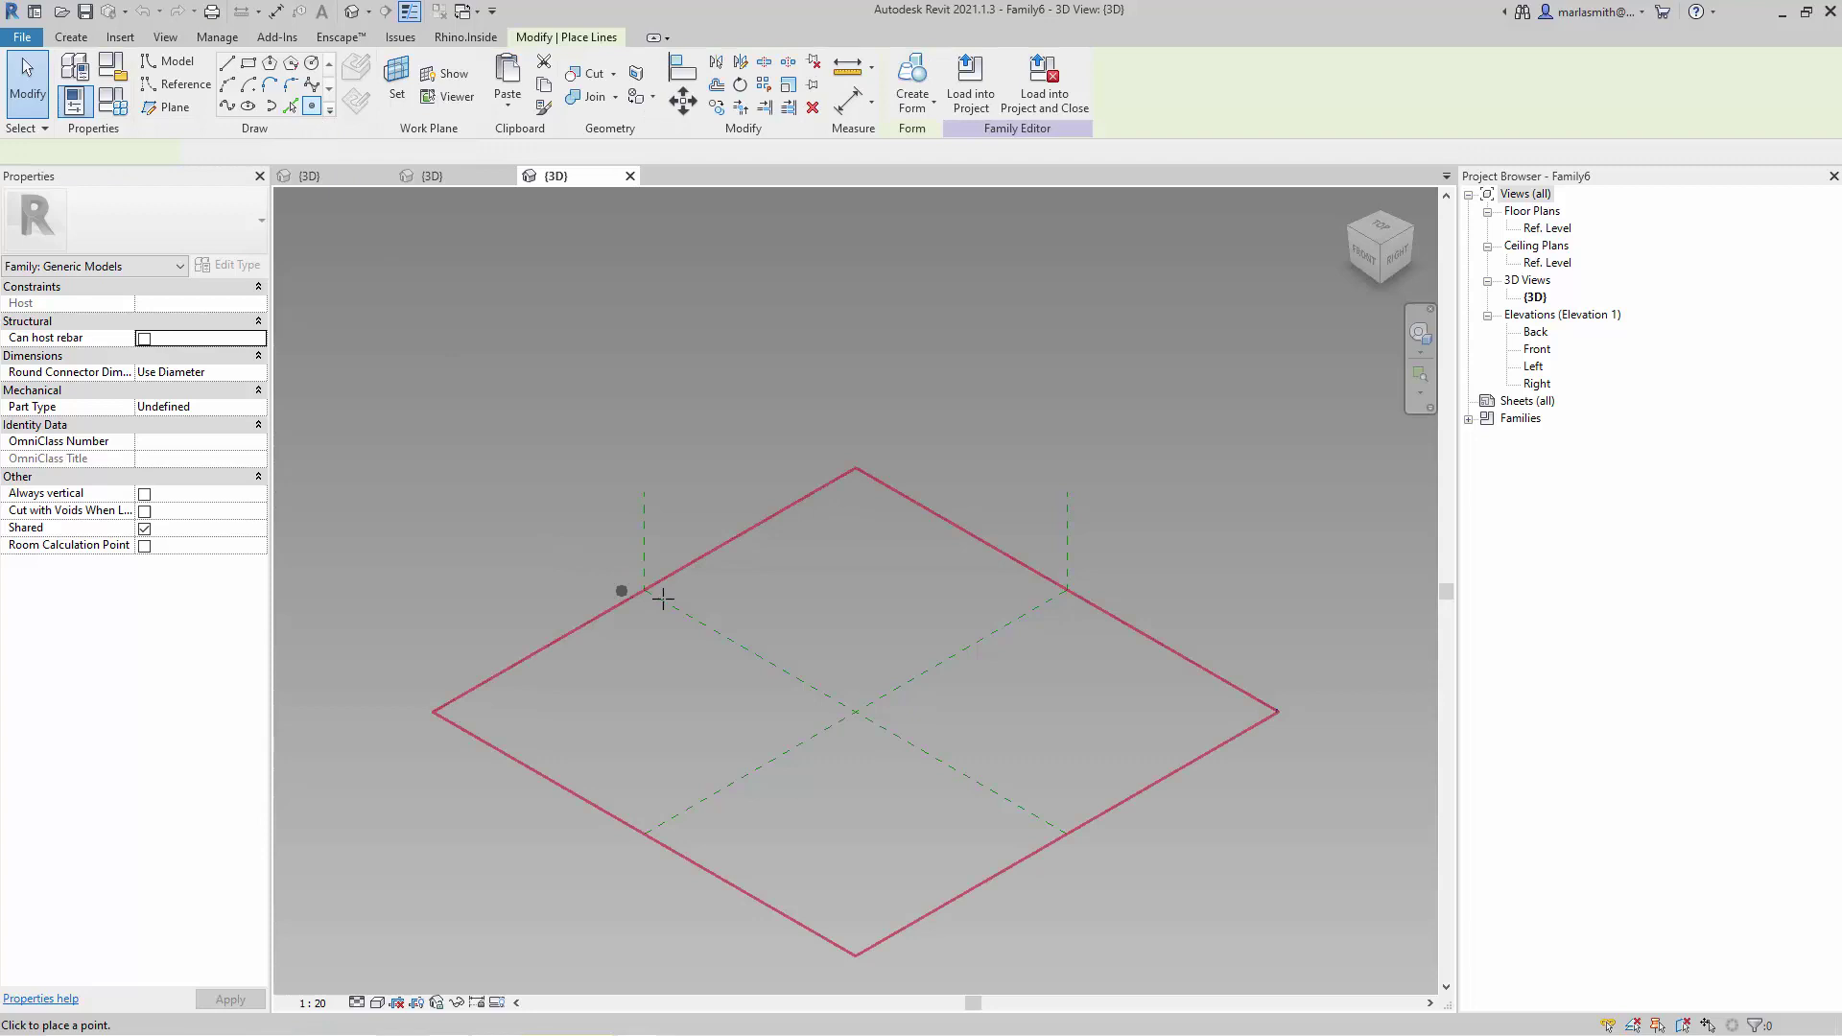
pyautogui.click(792, 676)
pyautogui.click(896, 736)
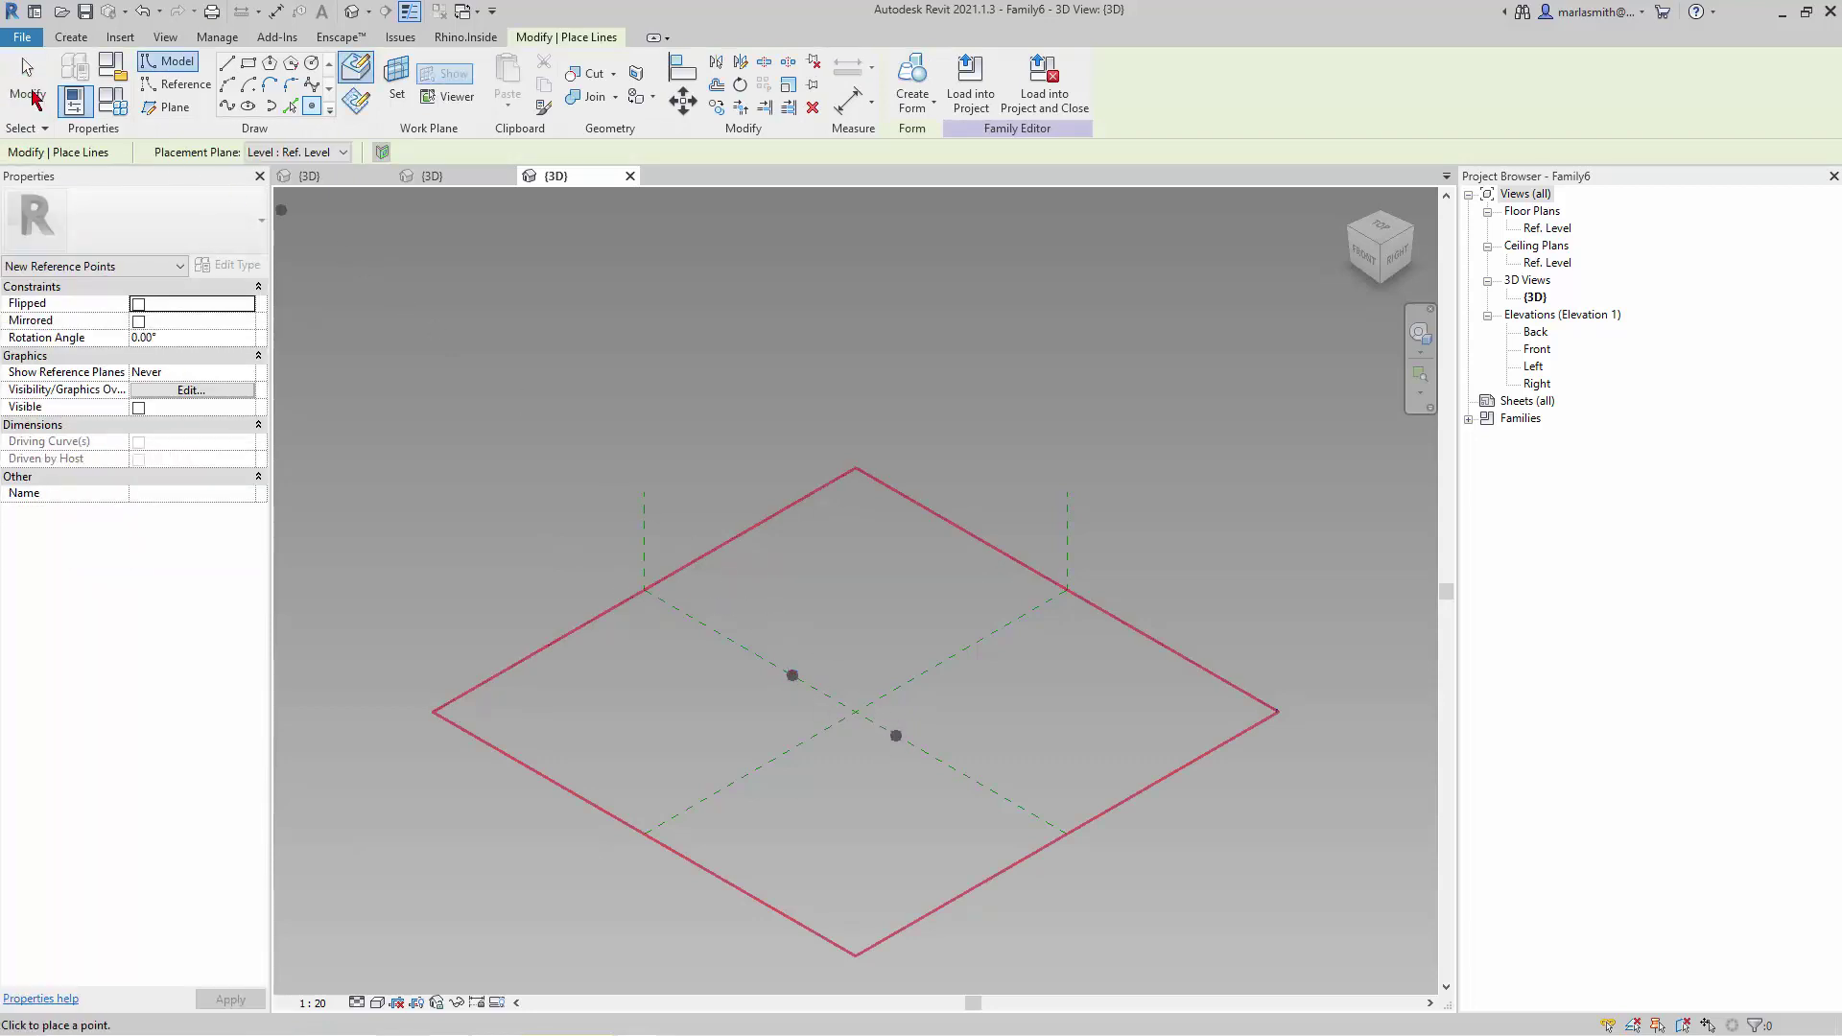
pyautogui.click(28, 82)
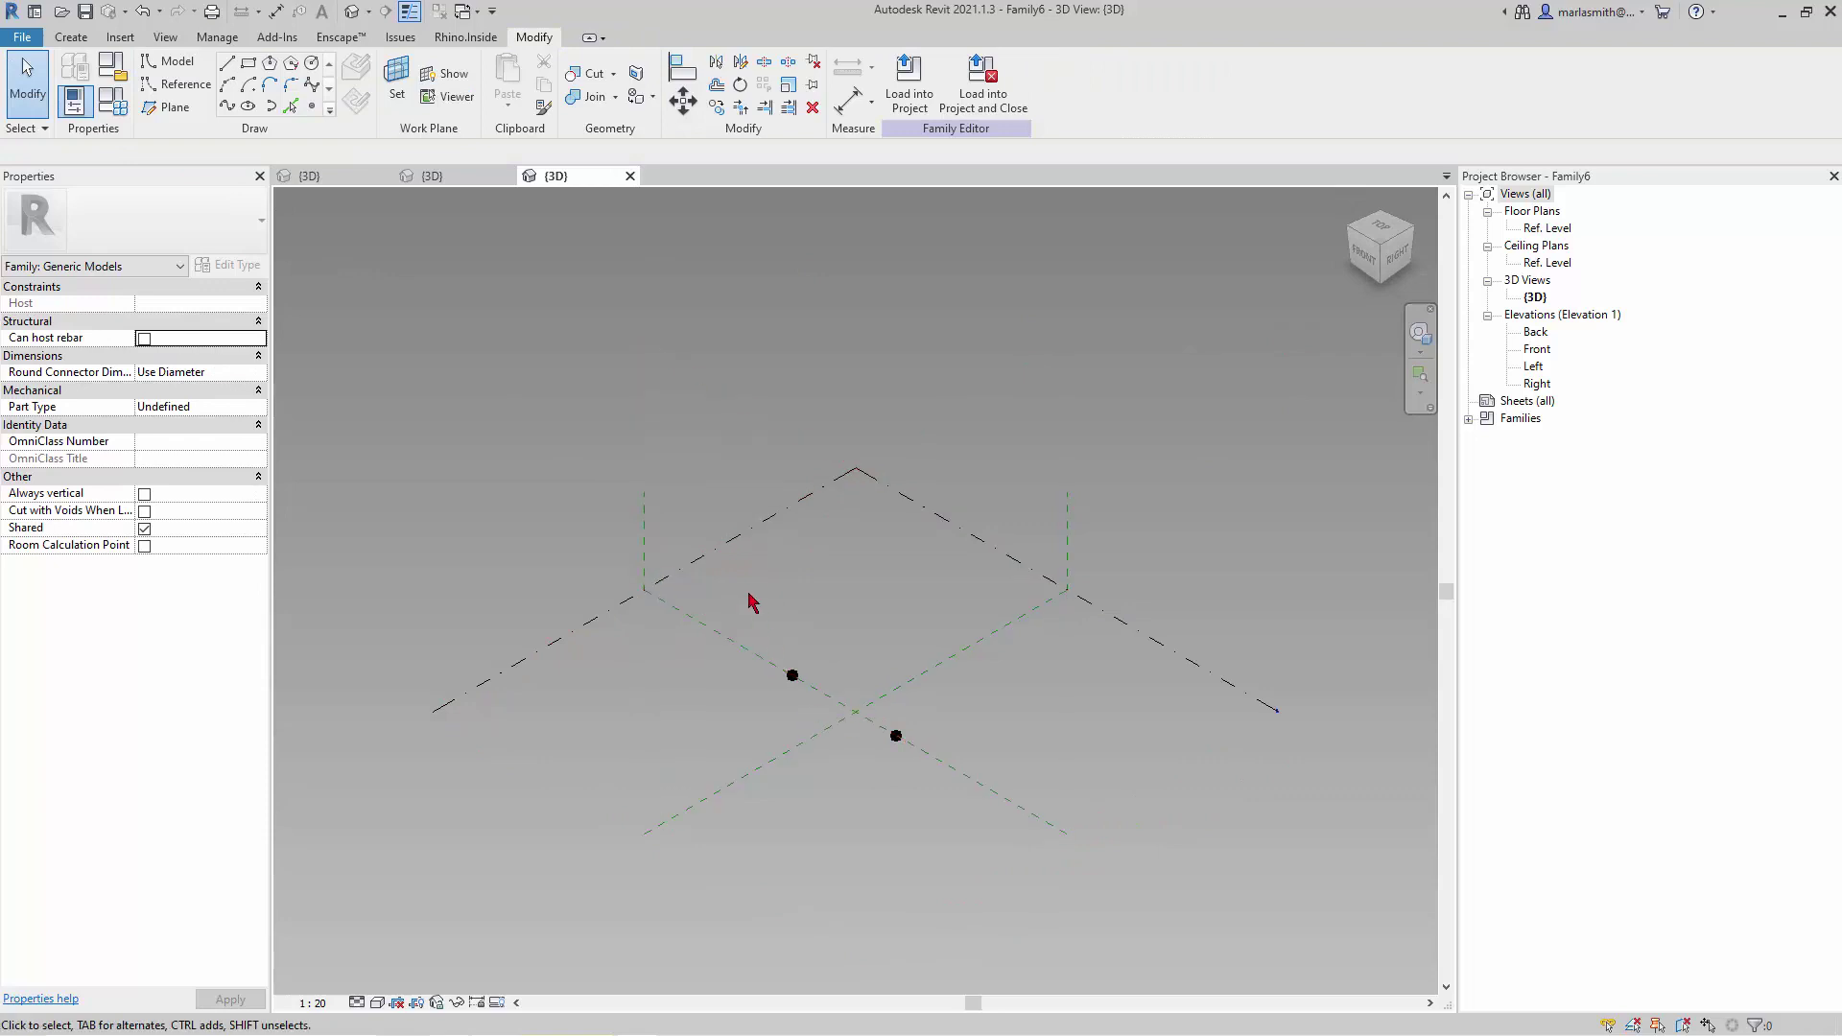
pyautogui.moveTo(746, 588); pyautogui.dragTo(998, 811)
pyautogui.click(988, 90)
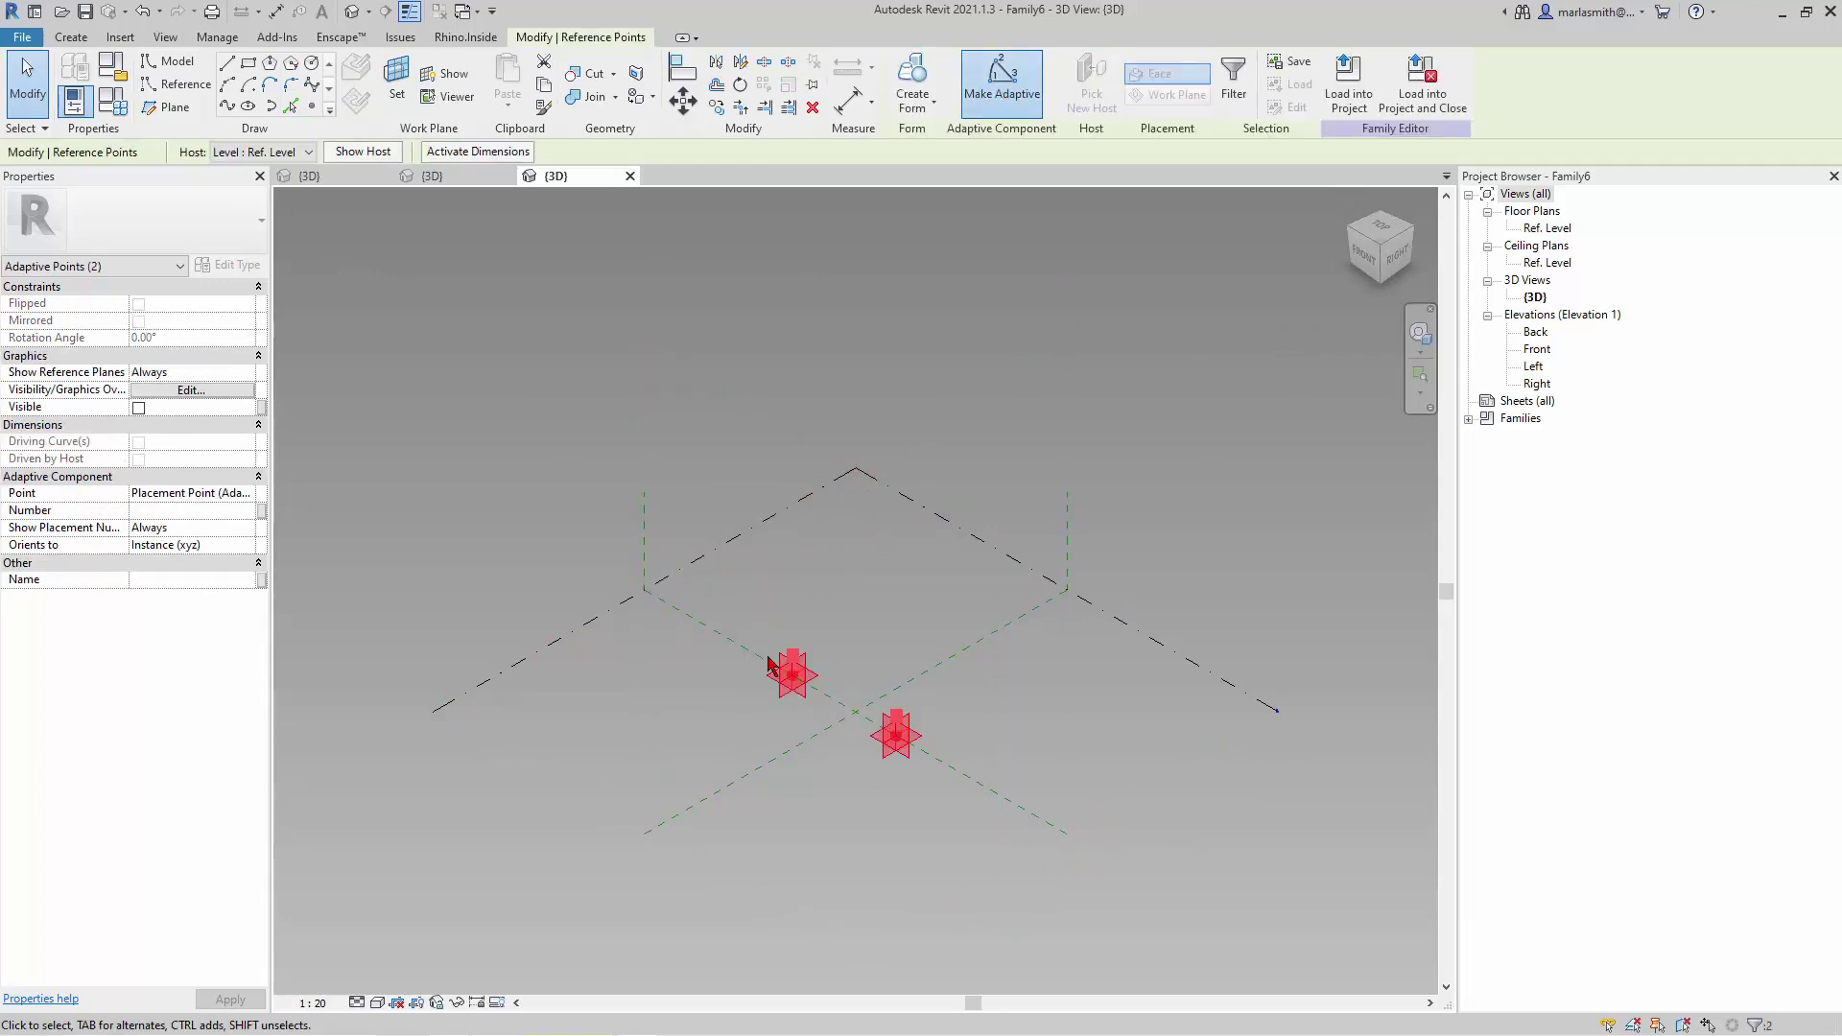
pyautogui.click(382, 1003)
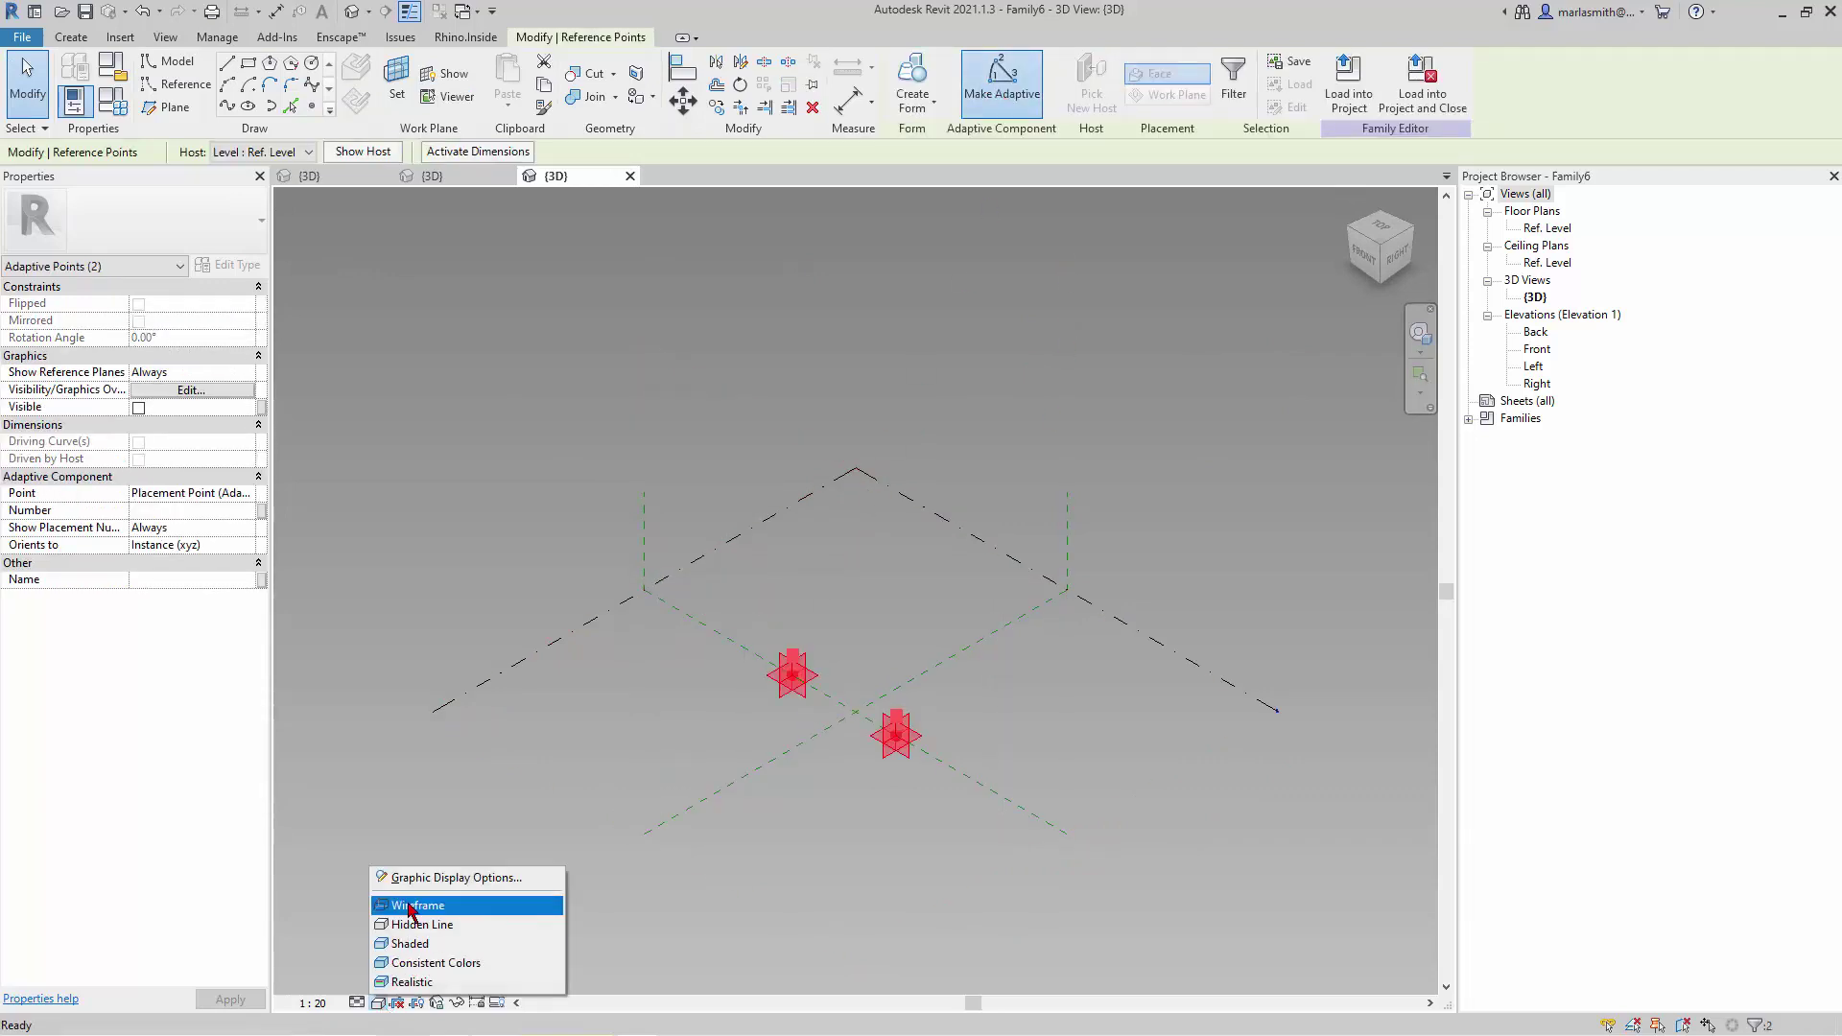
# Set the 3D view's background to None in Graphic Display Options, then deselect the points
pyautogui.click(434, 877)
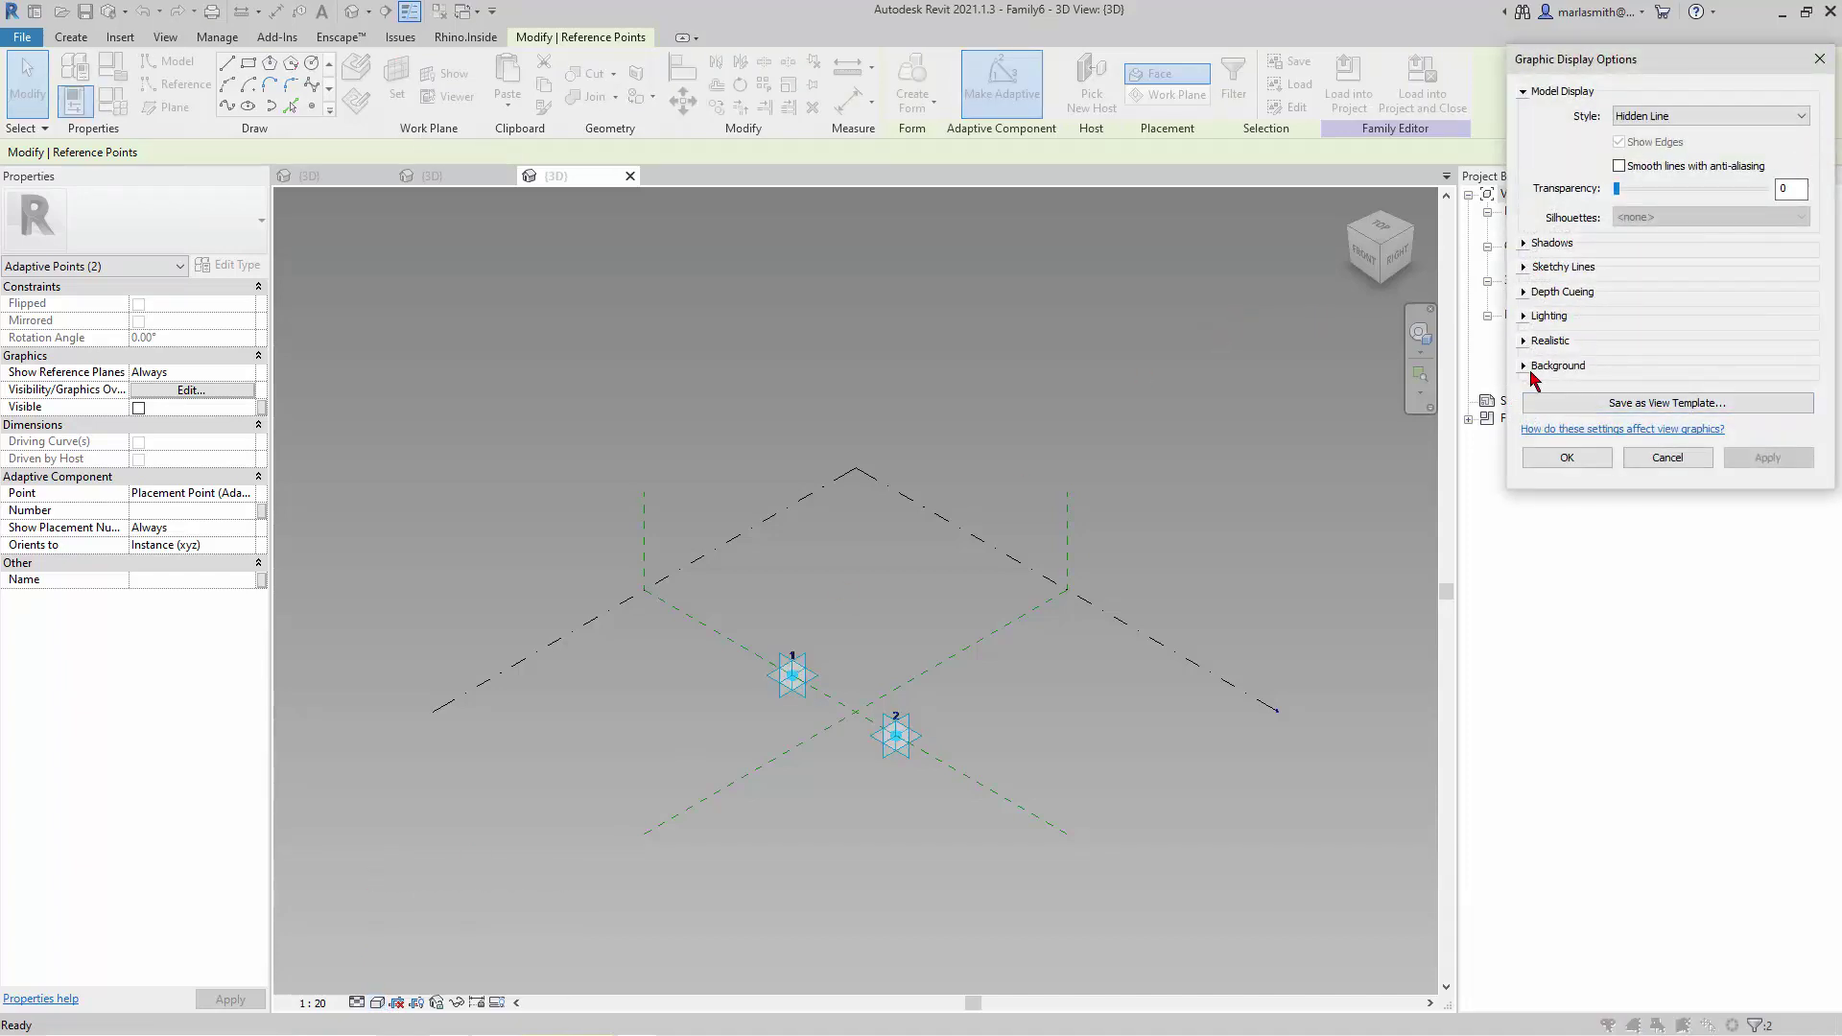
pyautogui.click(1525, 366)
pyautogui.click(1711, 394)
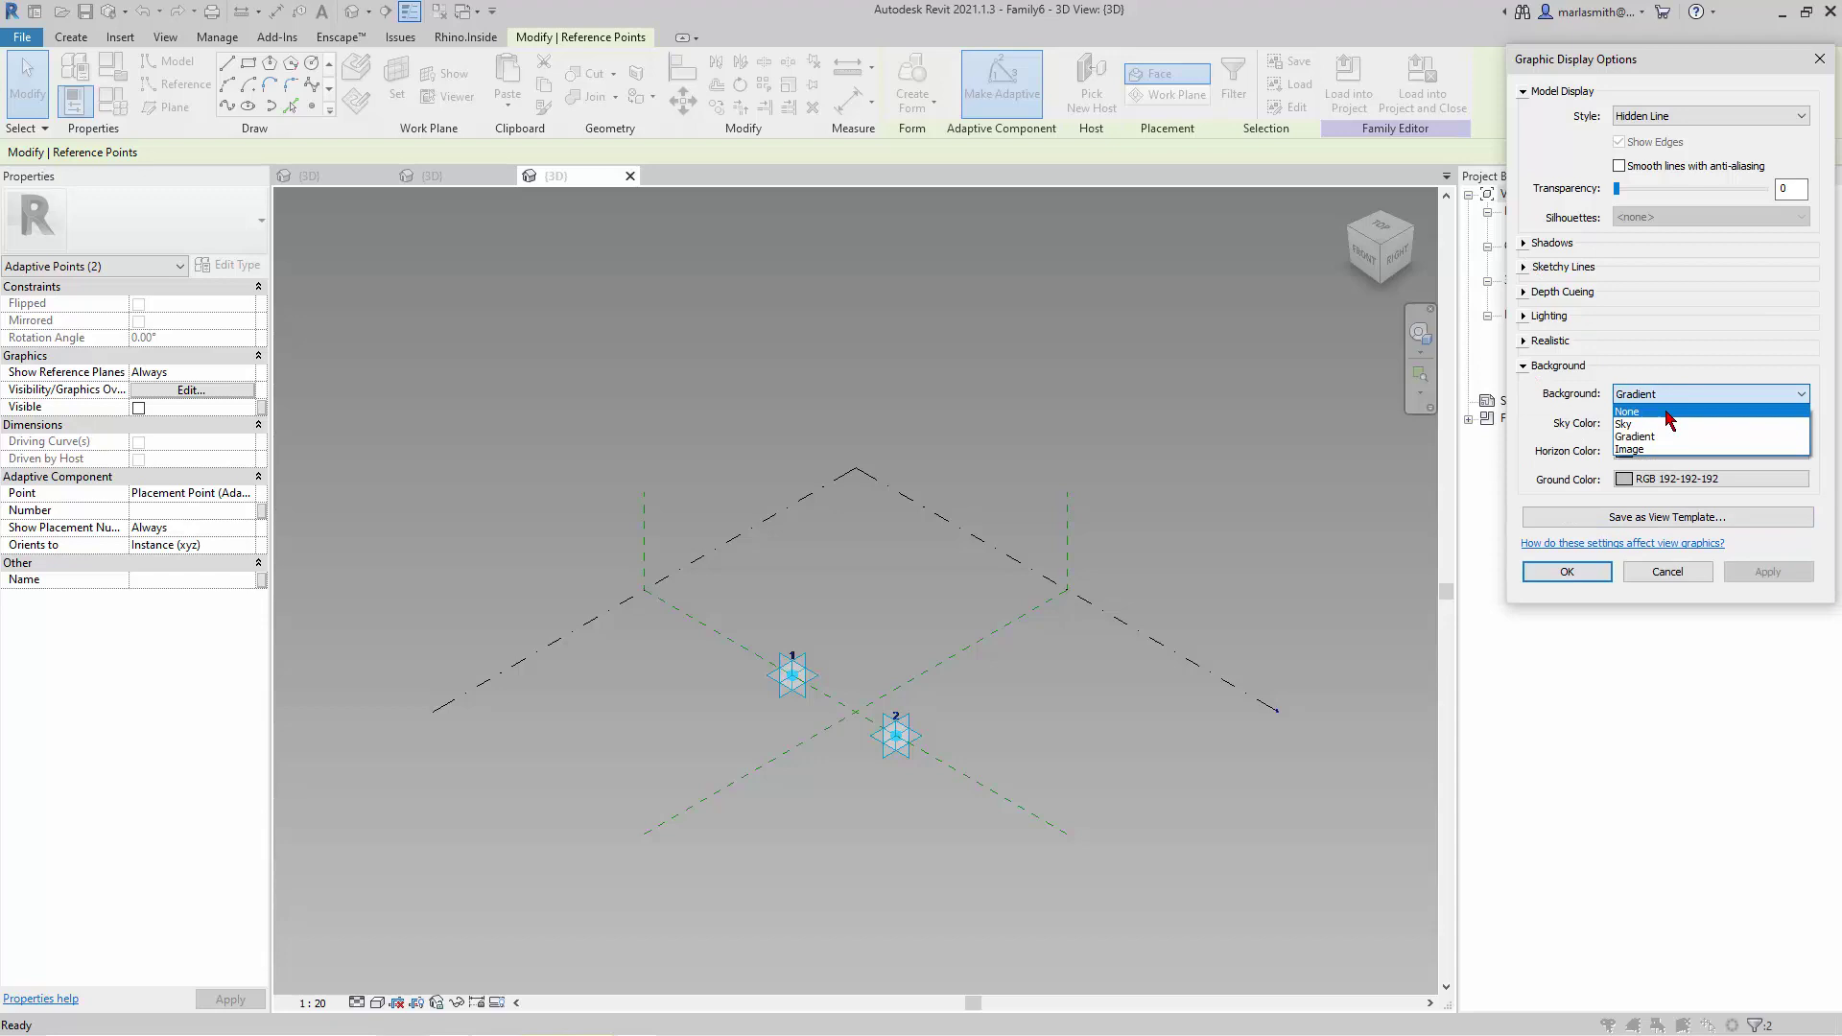
pyautogui.click(1650, 415)
pyautogui.click(1567, 572)
pyautogui.click(851, 744)
pyautogui.scroll(5, 843, 747)
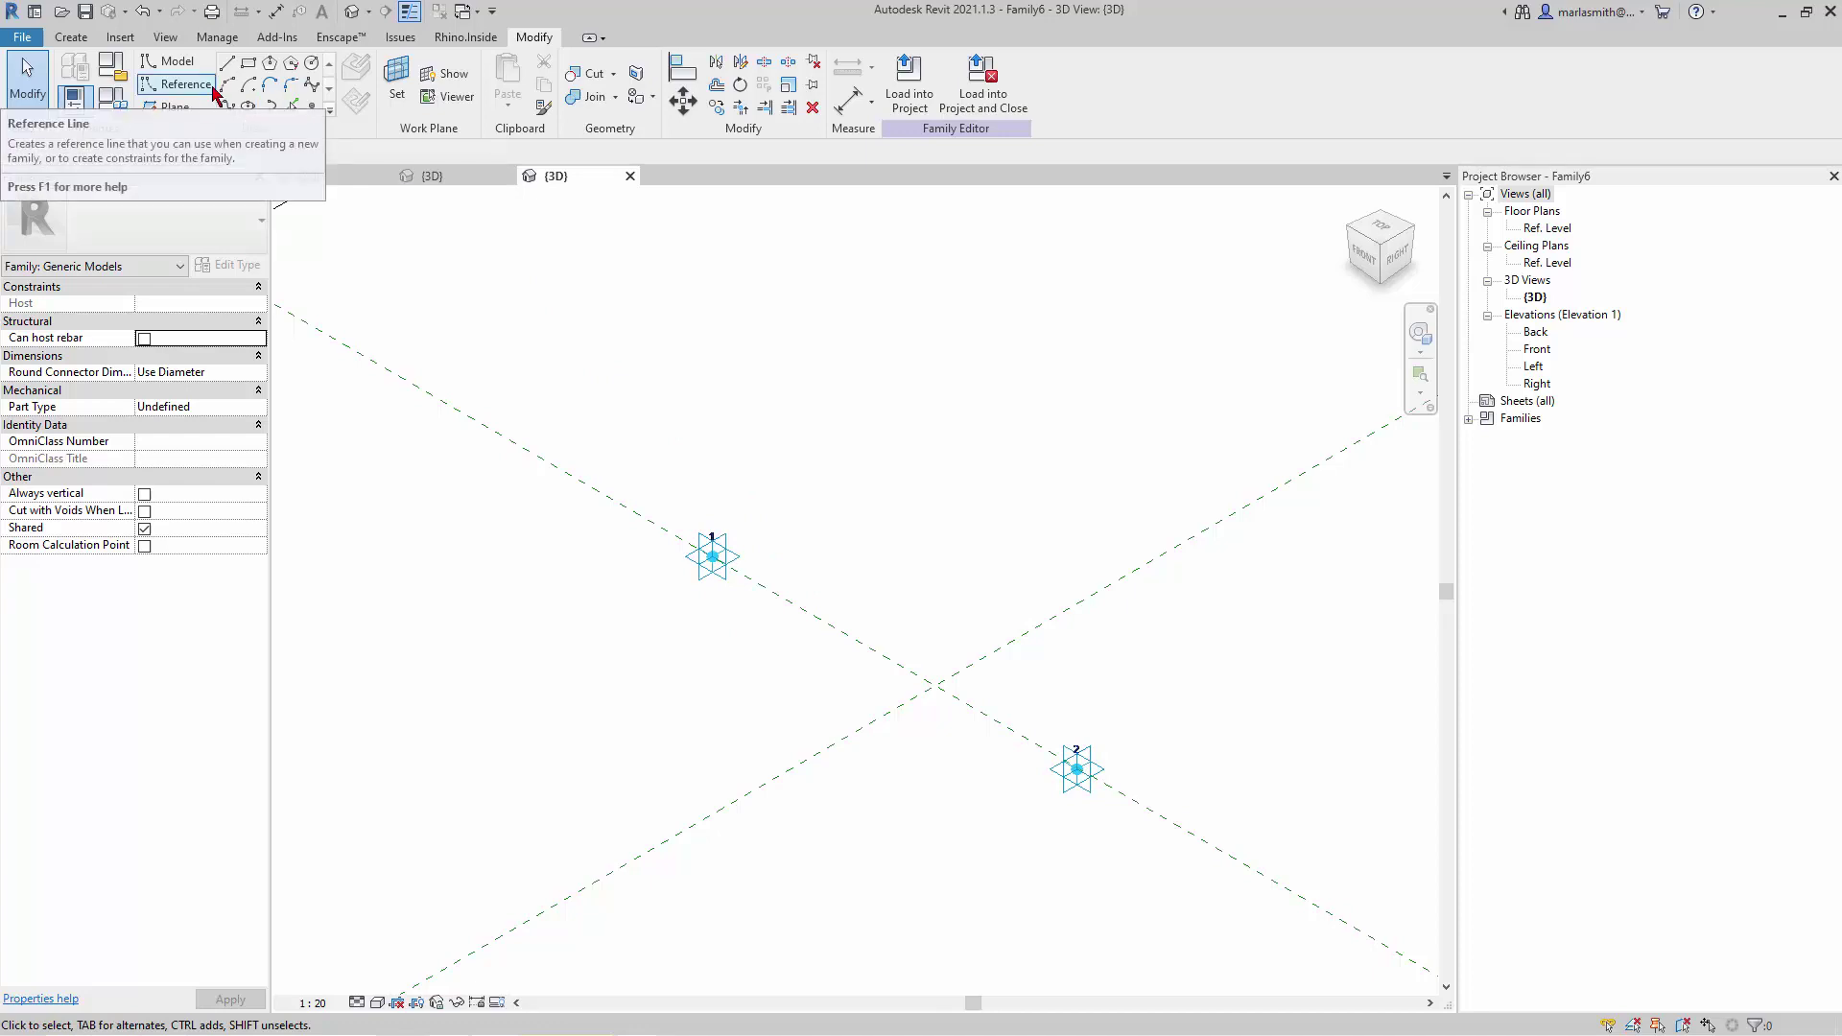
# Draw a reference line from adaptive point 1 to adaptive point 2
pyautogui.click(178, 85)
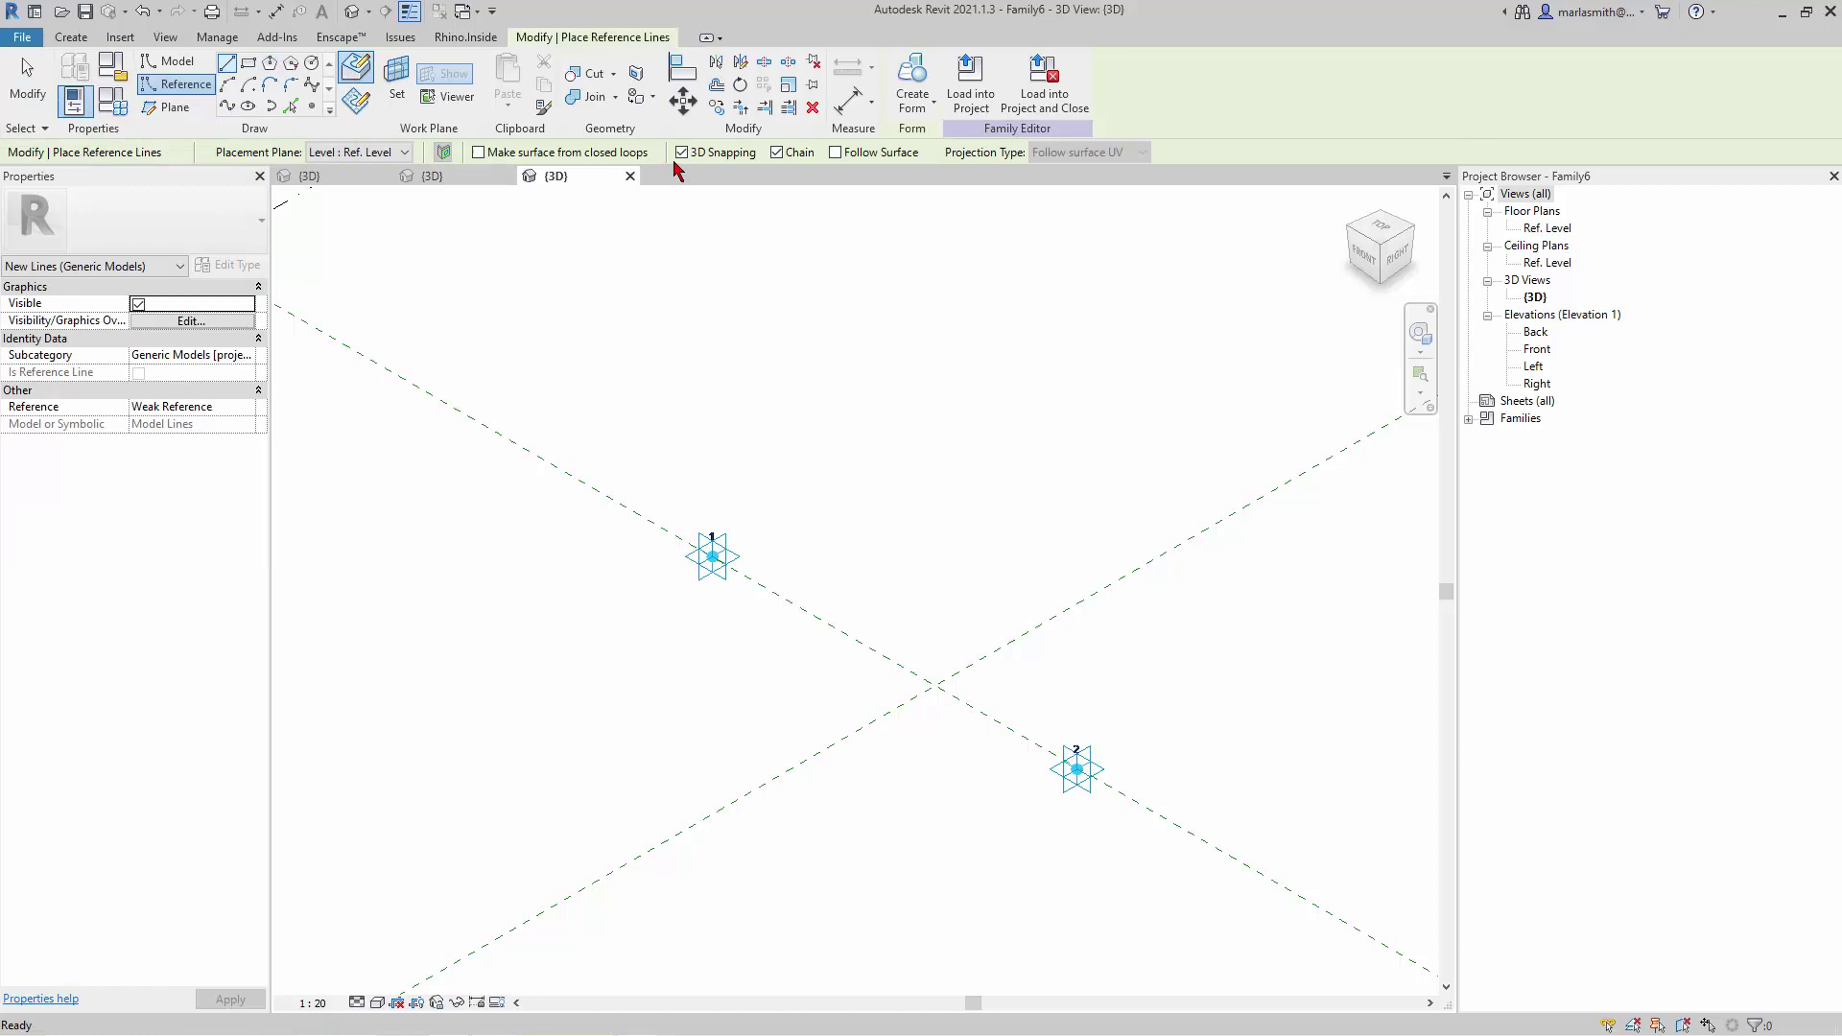
pyautogui.click(712, 557)
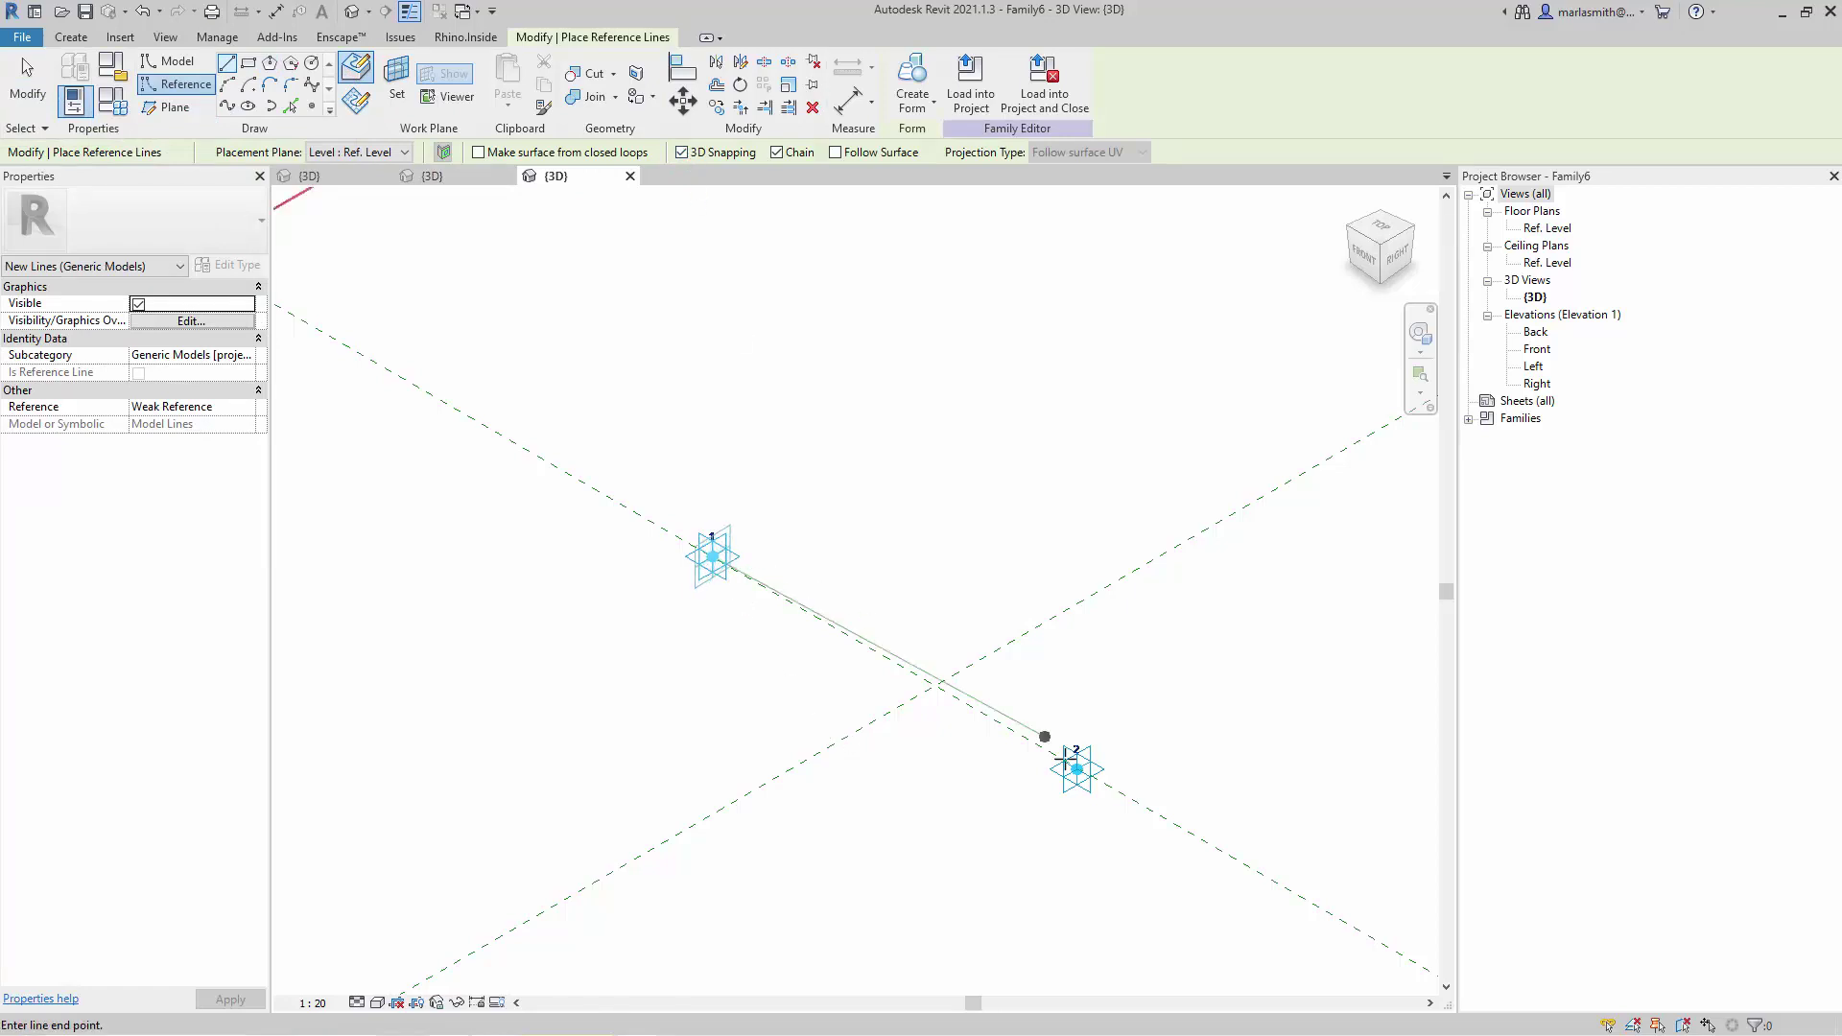
pyautogui.click(1079, 770)
pyautogui.press('Escape')
pyautogui.press('Escape')
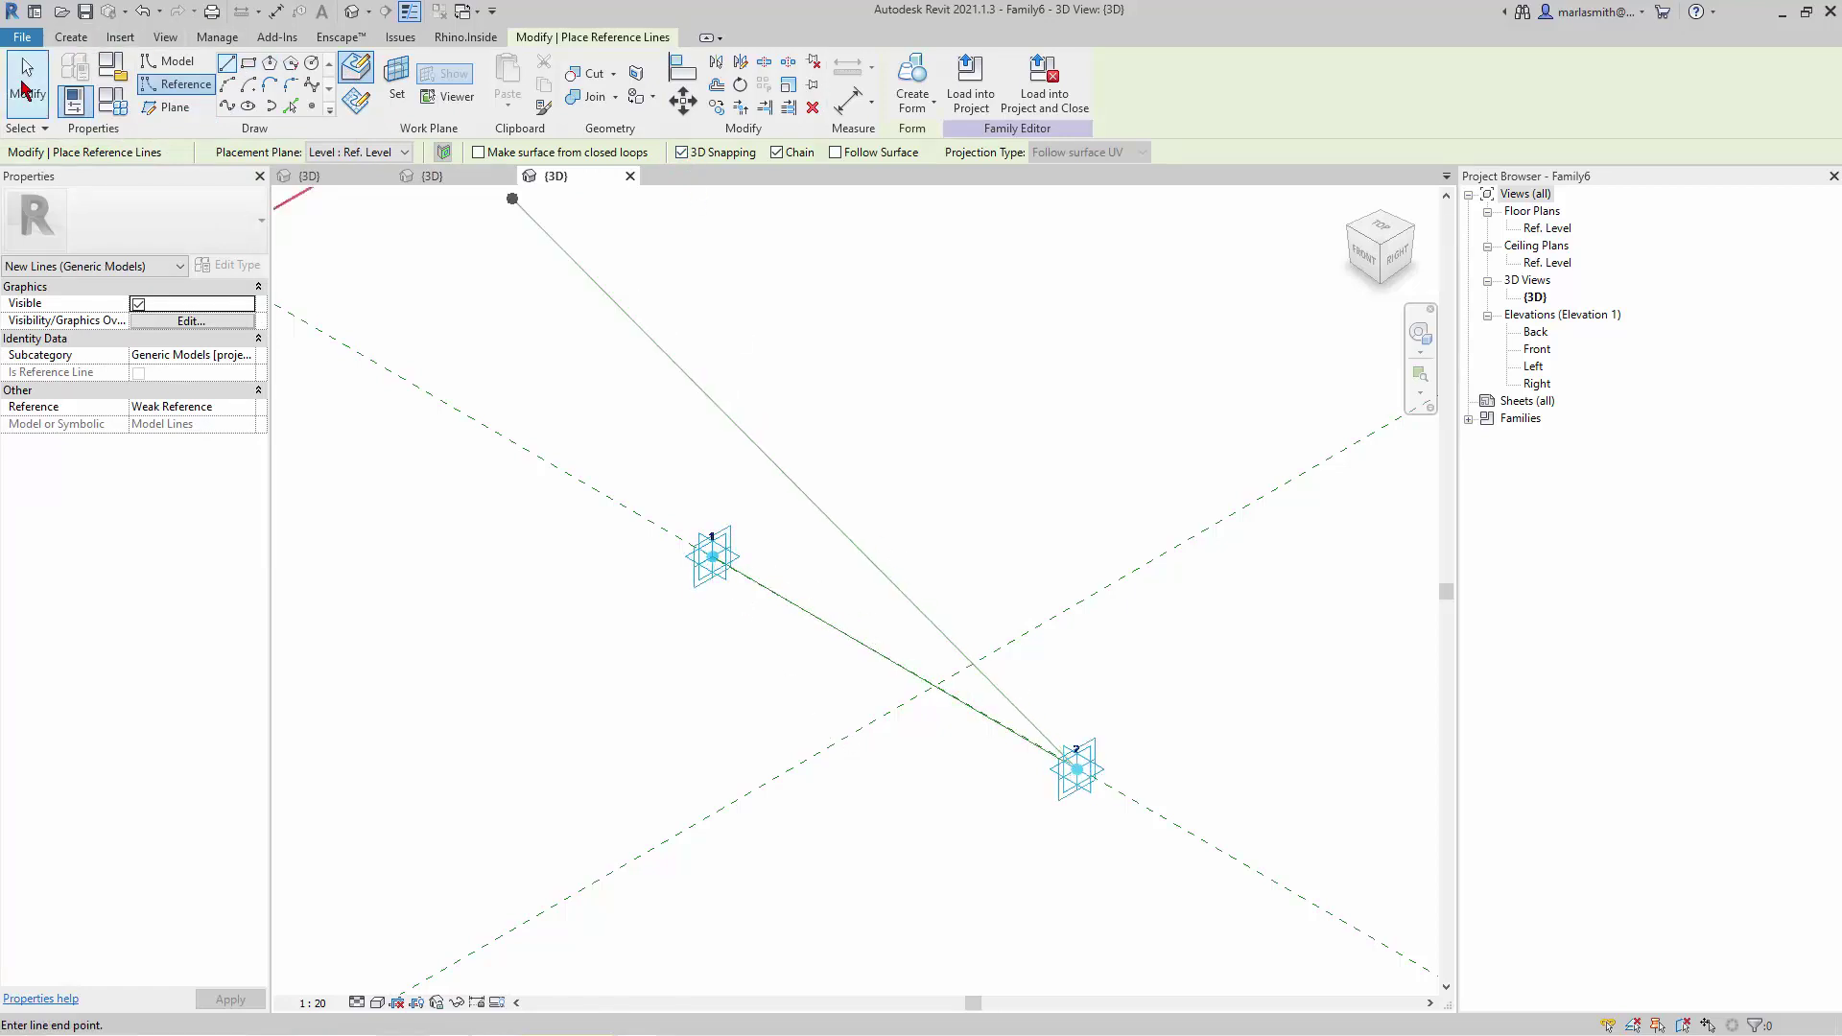
# Drag adaptive points 2 and 1 to check the line follows, then undo the move
pyautogui.click(1103, 758)
pyautogui.moveTo(1065, 734)
pyautogui.mouseDown()
pyautogui.moveTo(1058, 587)
pyautogui.moveTo(1067, 753)
pyautogui.mouseUp()
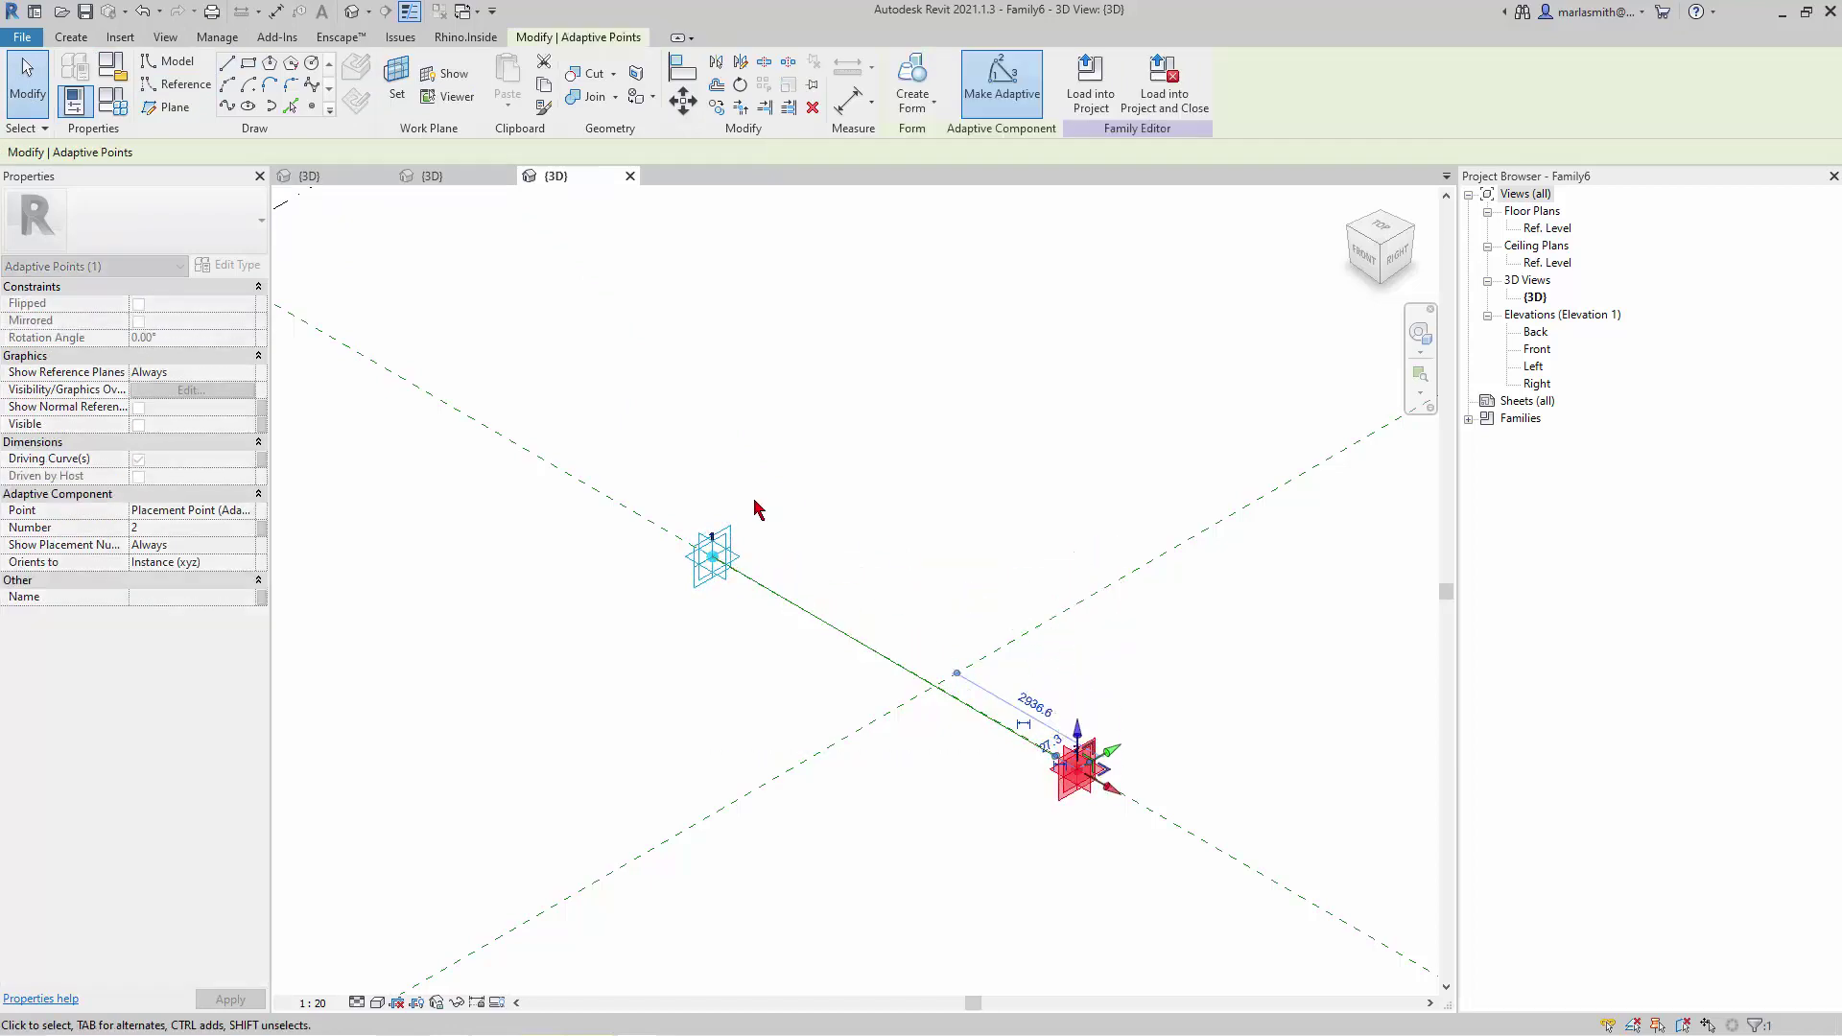
pyautogui.click(734, 549)
pyautogui.moveTo(739, 547); pyautogui.dragTo(955, 483)
pyautogui.hotkey('ctrl', 'z')
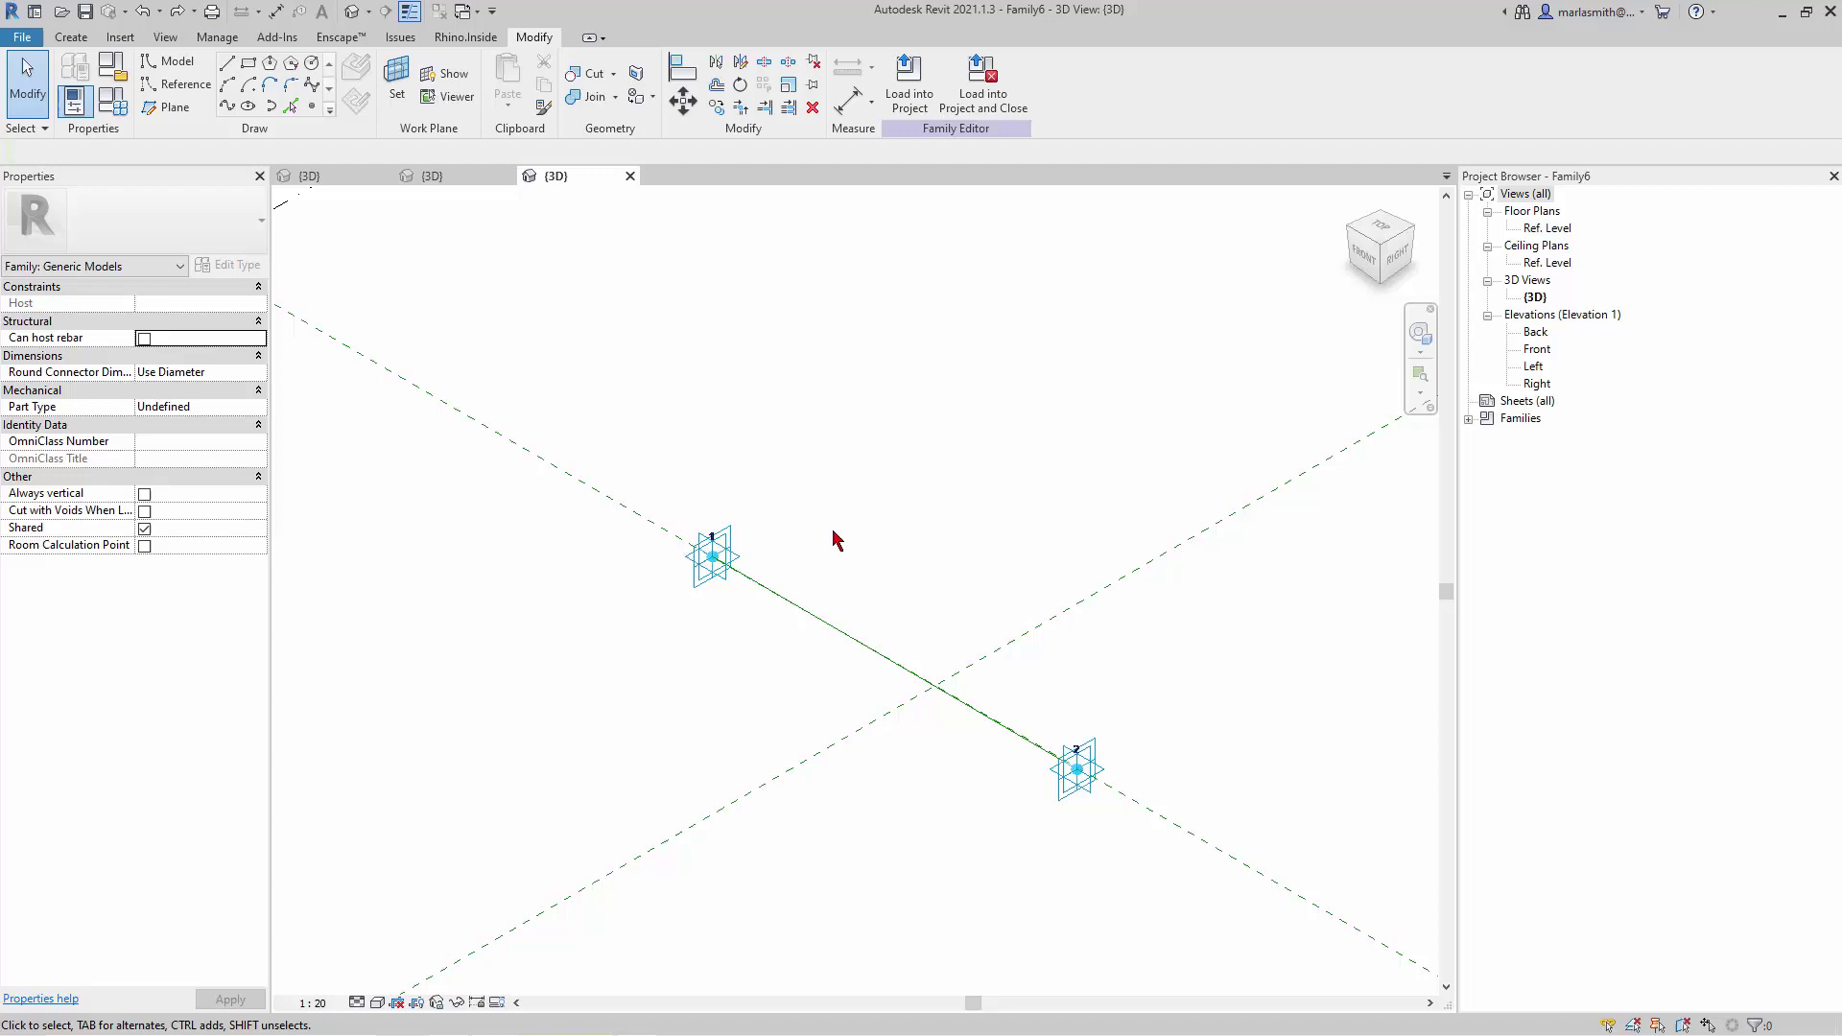
# Divide the reference line into a path of 6 nodes, leaving its Number unlinked to a parameter
pyautogui.click(827, 624)
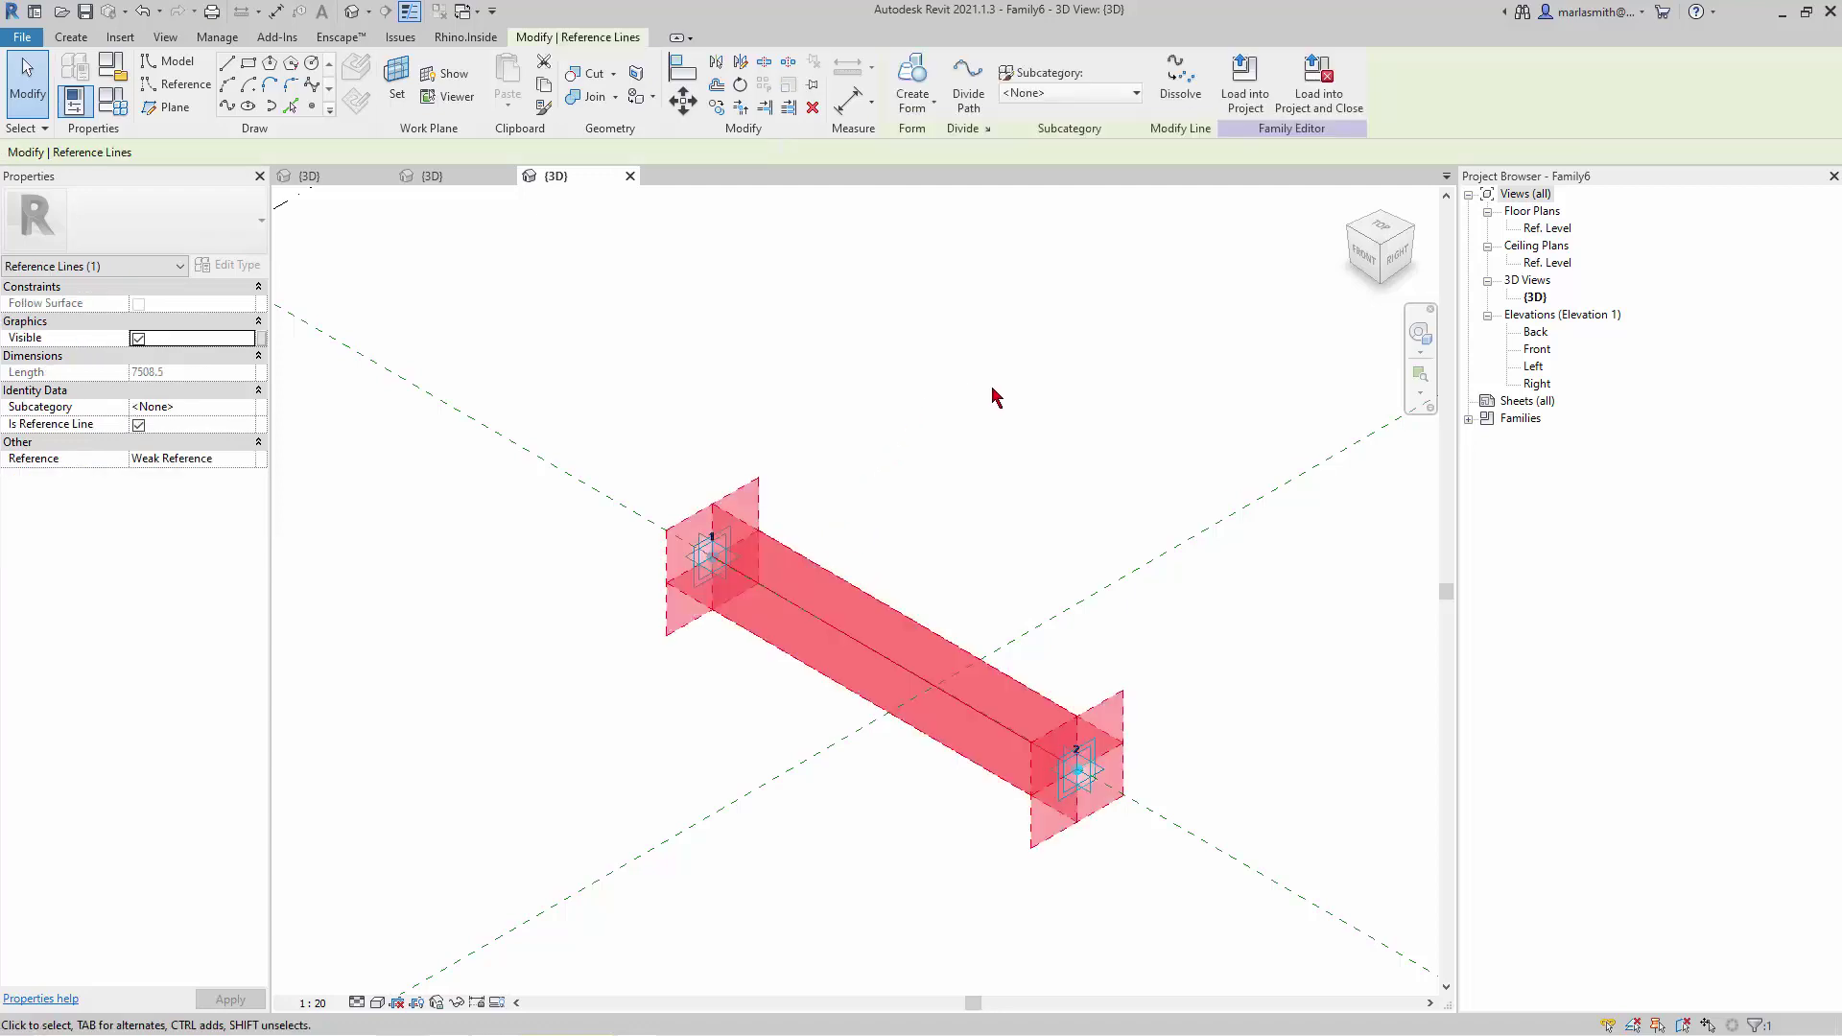
pyautogui.click(869, 283)
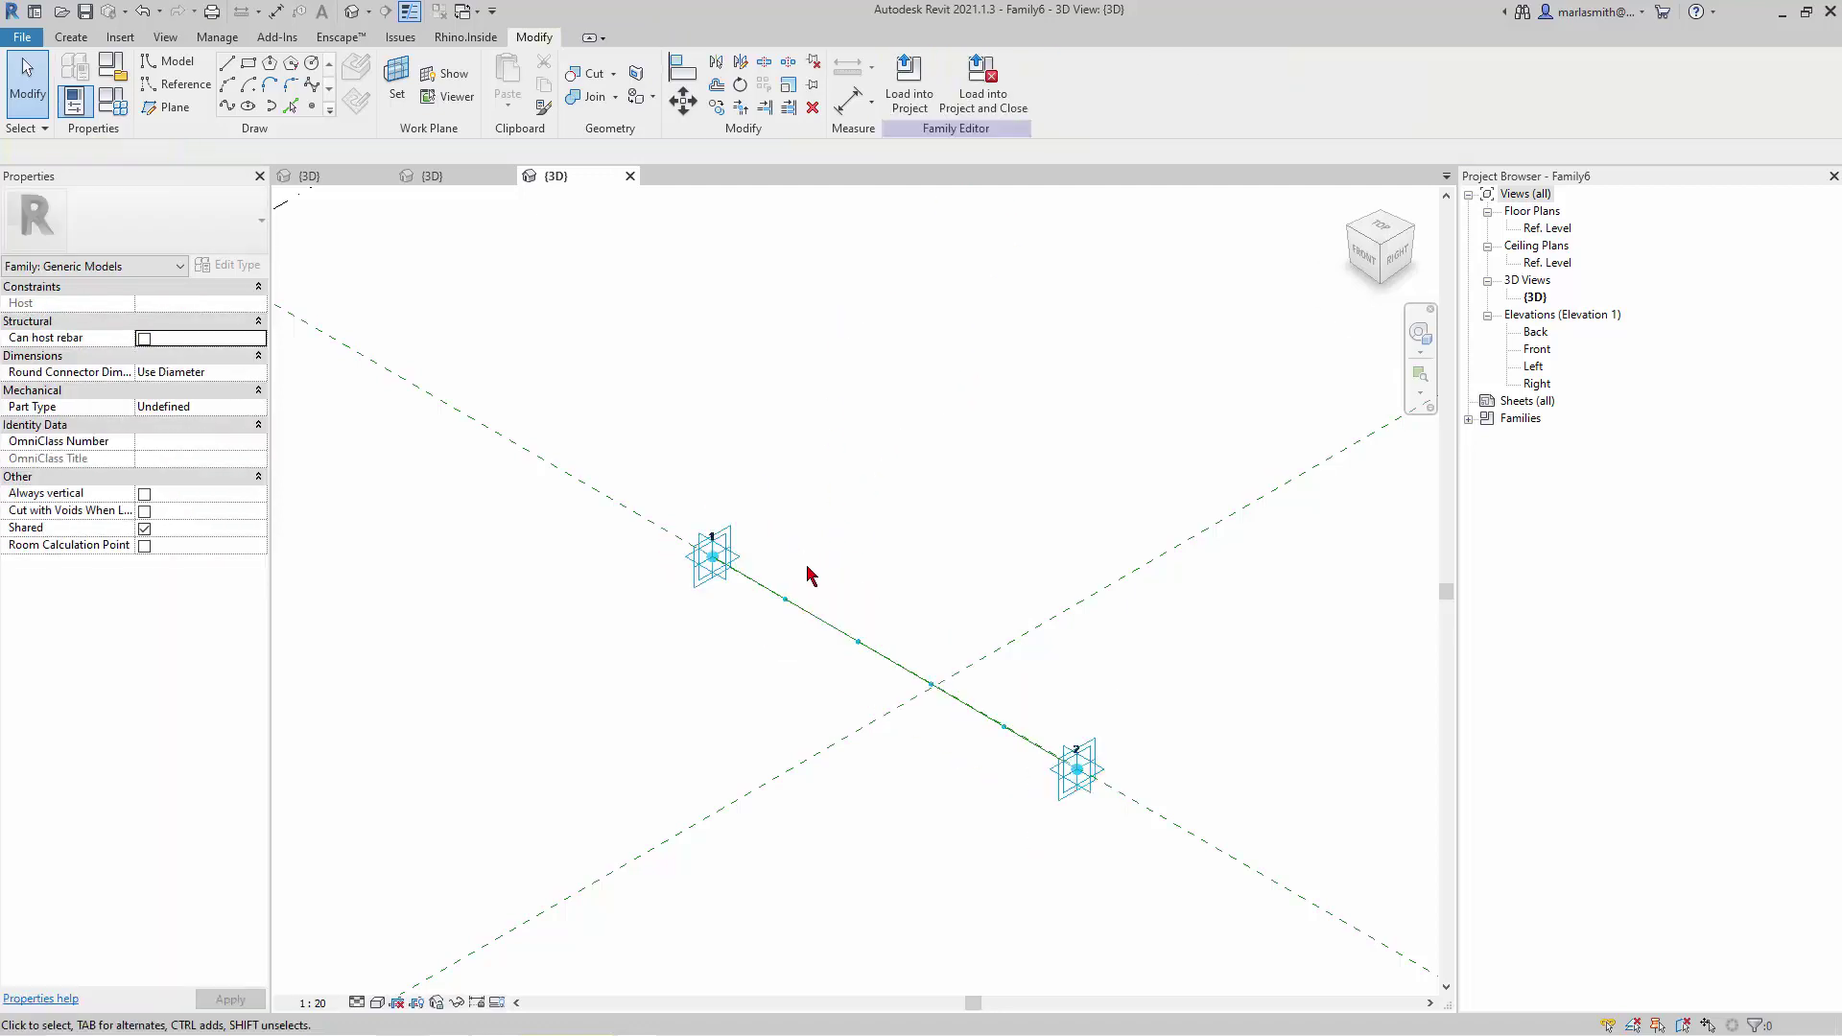
pyautogui.click(808, 619)
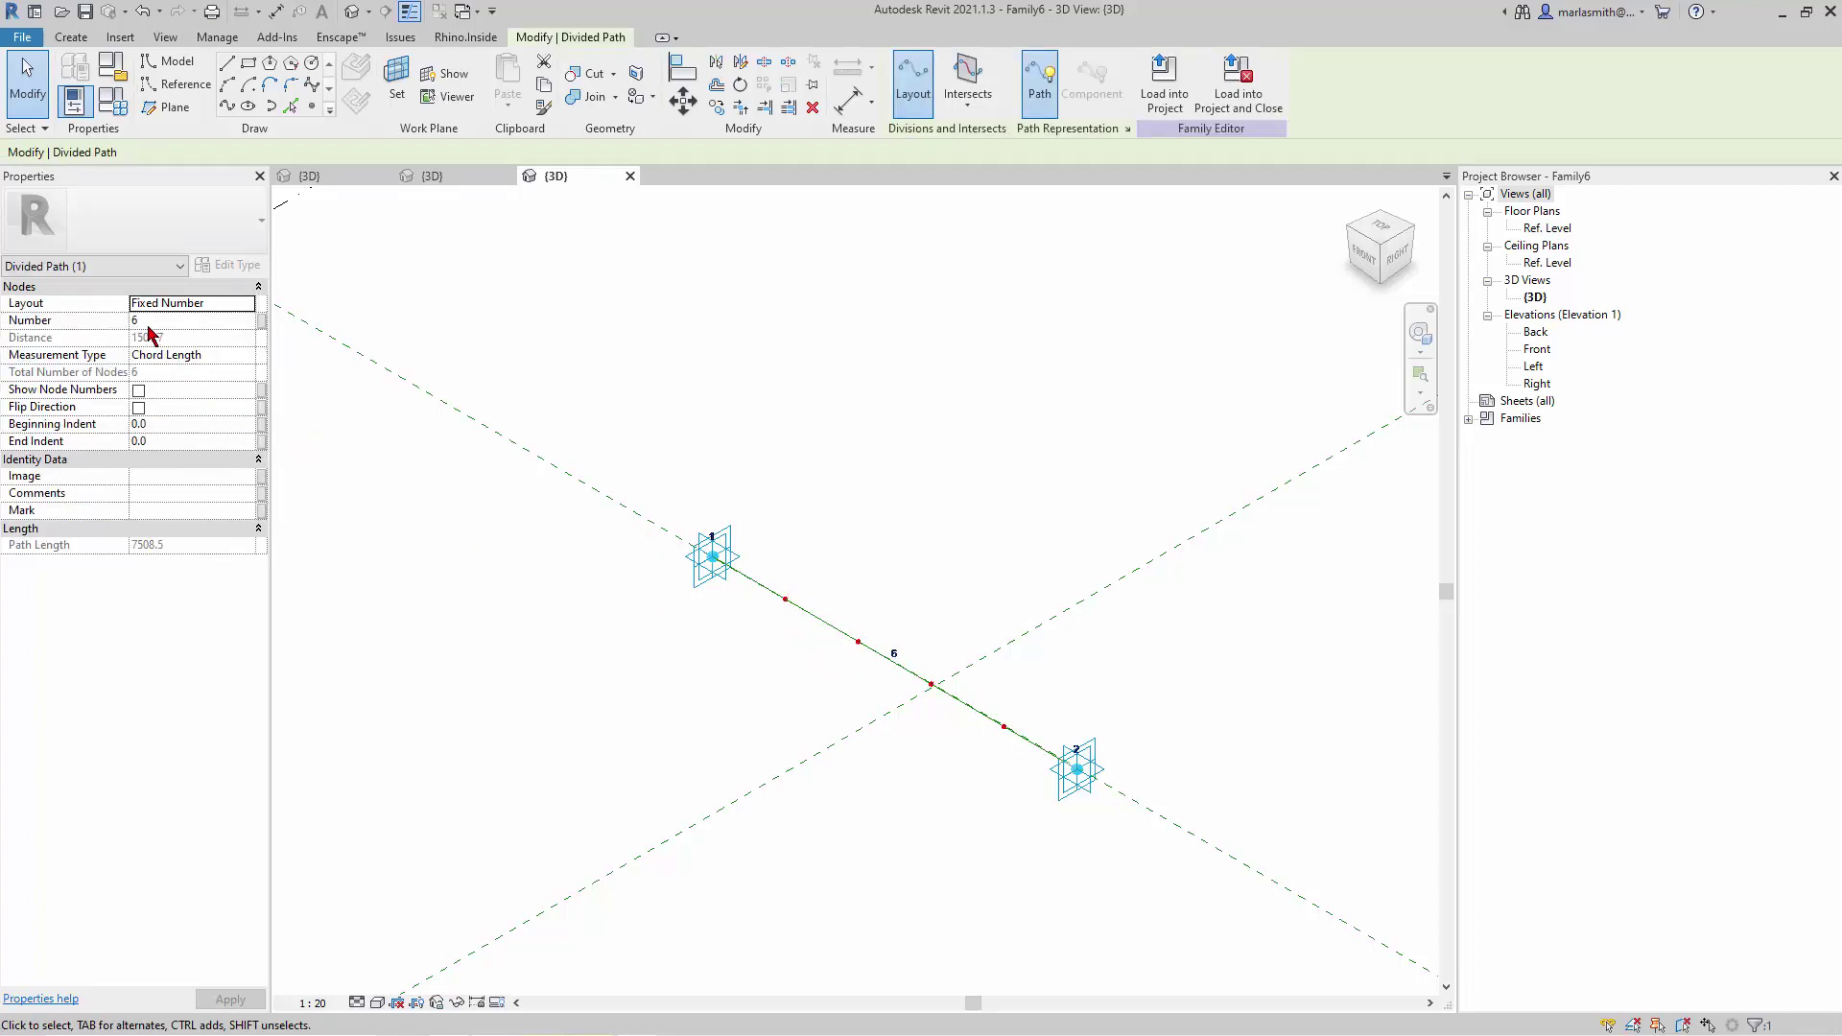
pyautogui.click(261, 324)
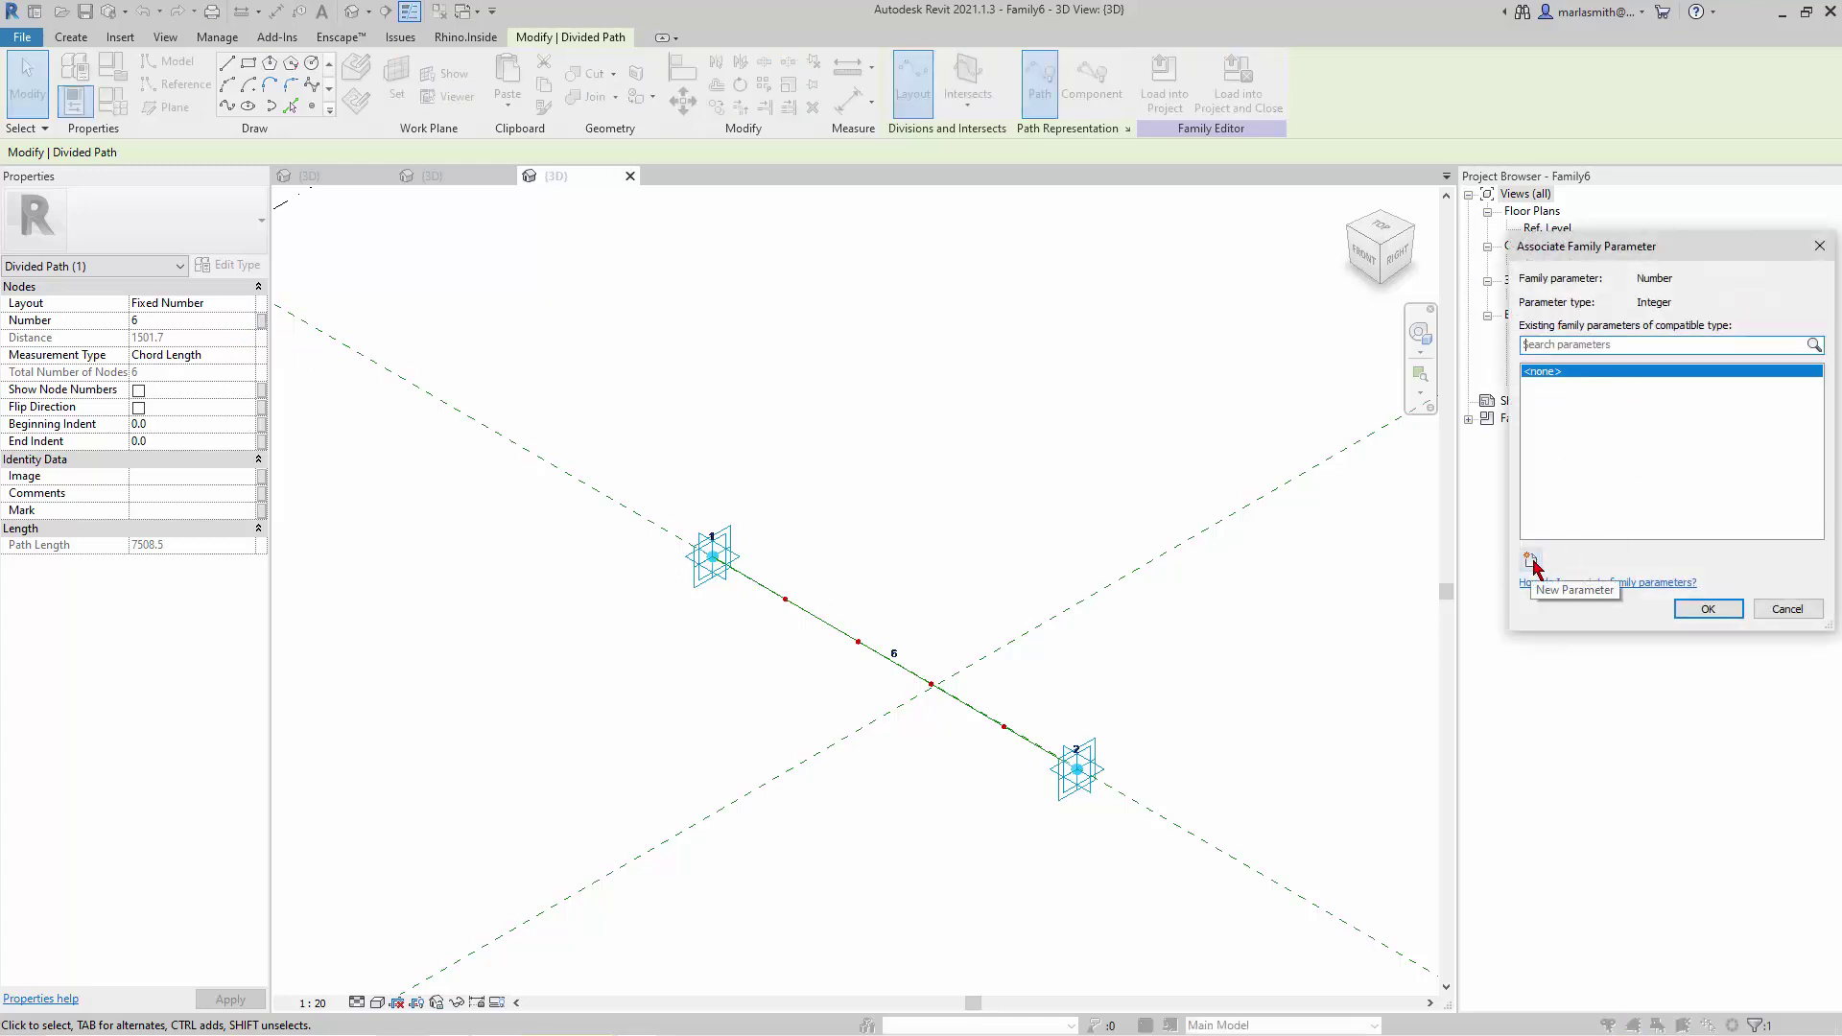
pyautogui.click(1786, 610)
pyautogui.click(868, 435)
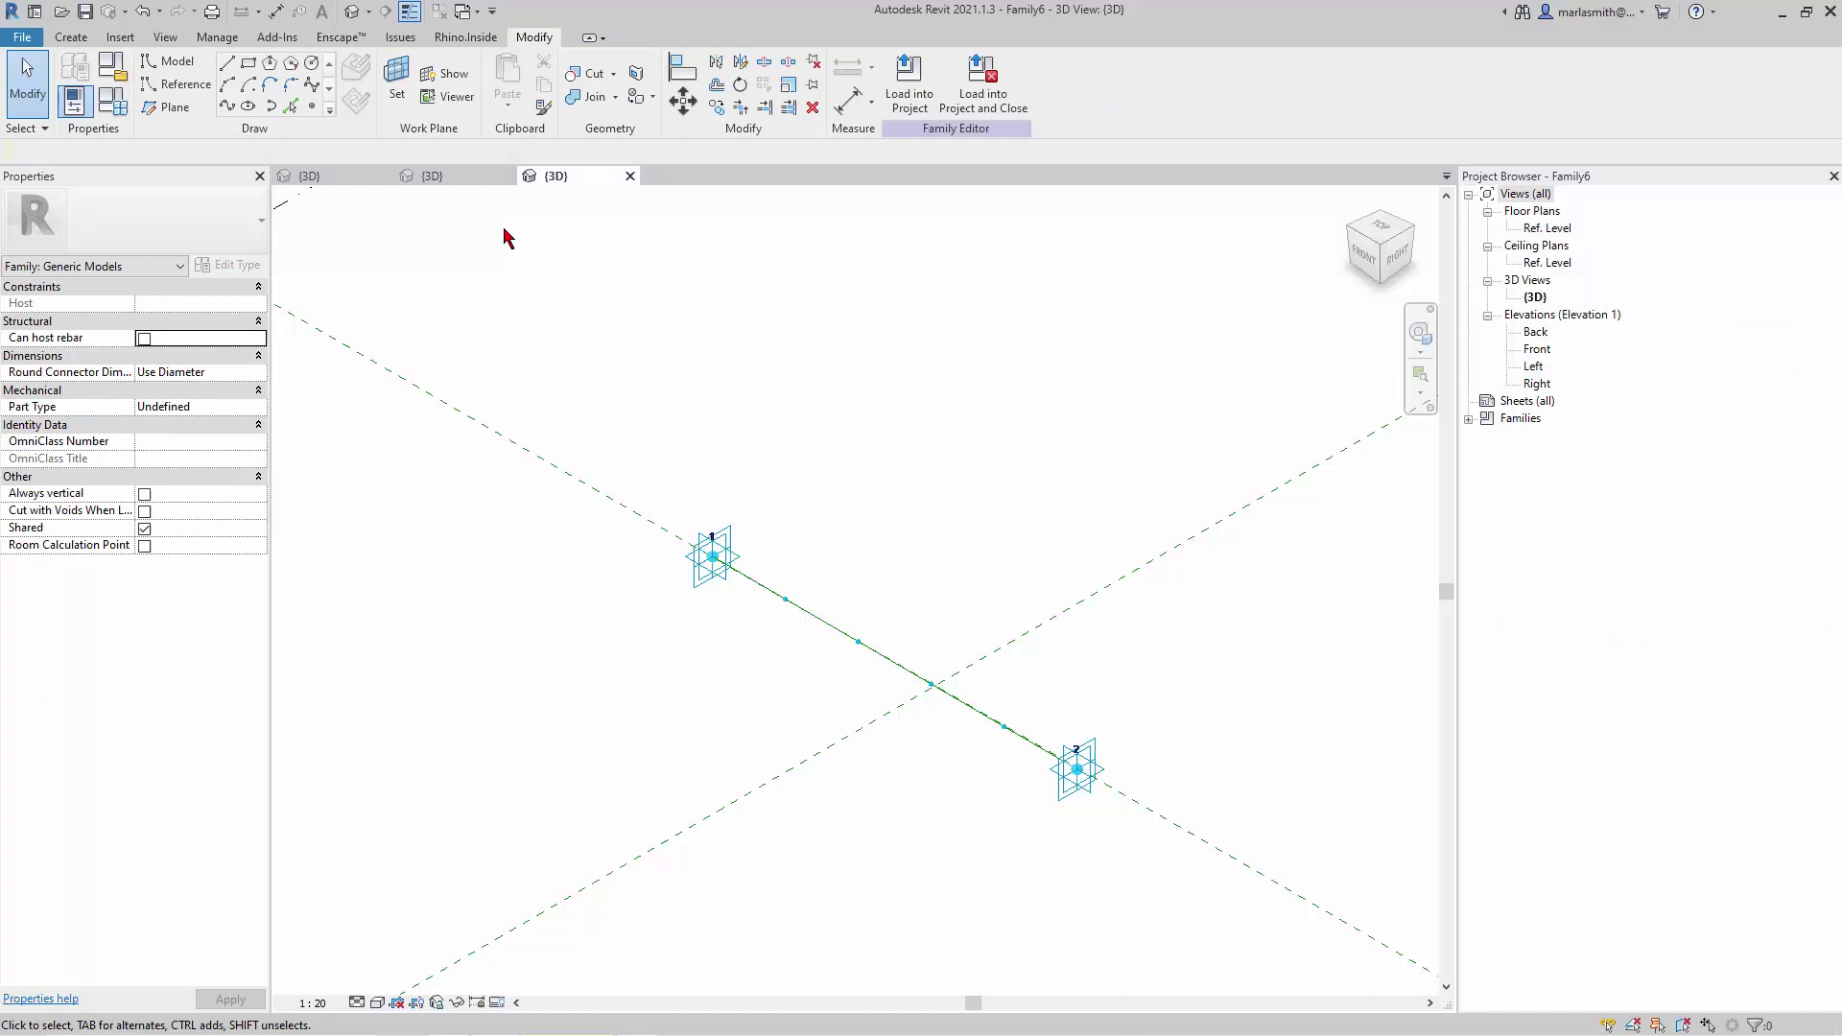
# Load the 1pt Circles family into Family6 and place it on the first divided-path node
pyautogui.click(475, 177)
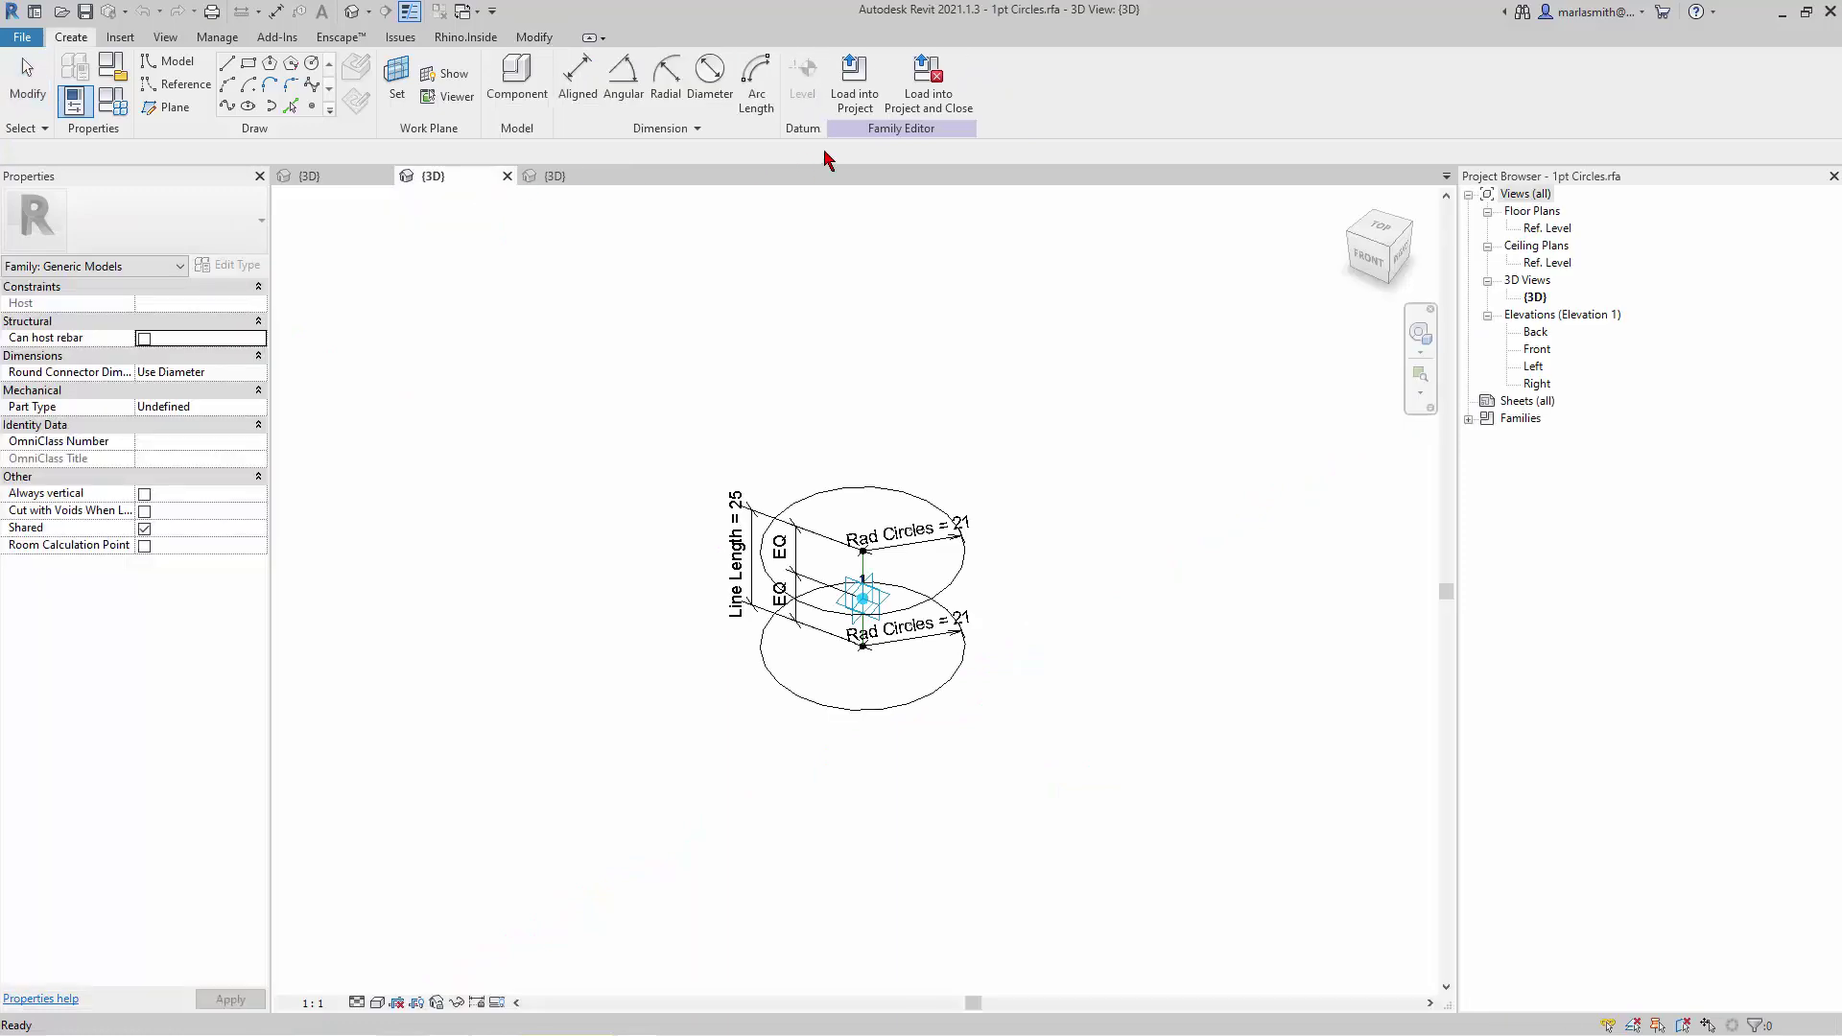
pyautogui.click(855, 82)
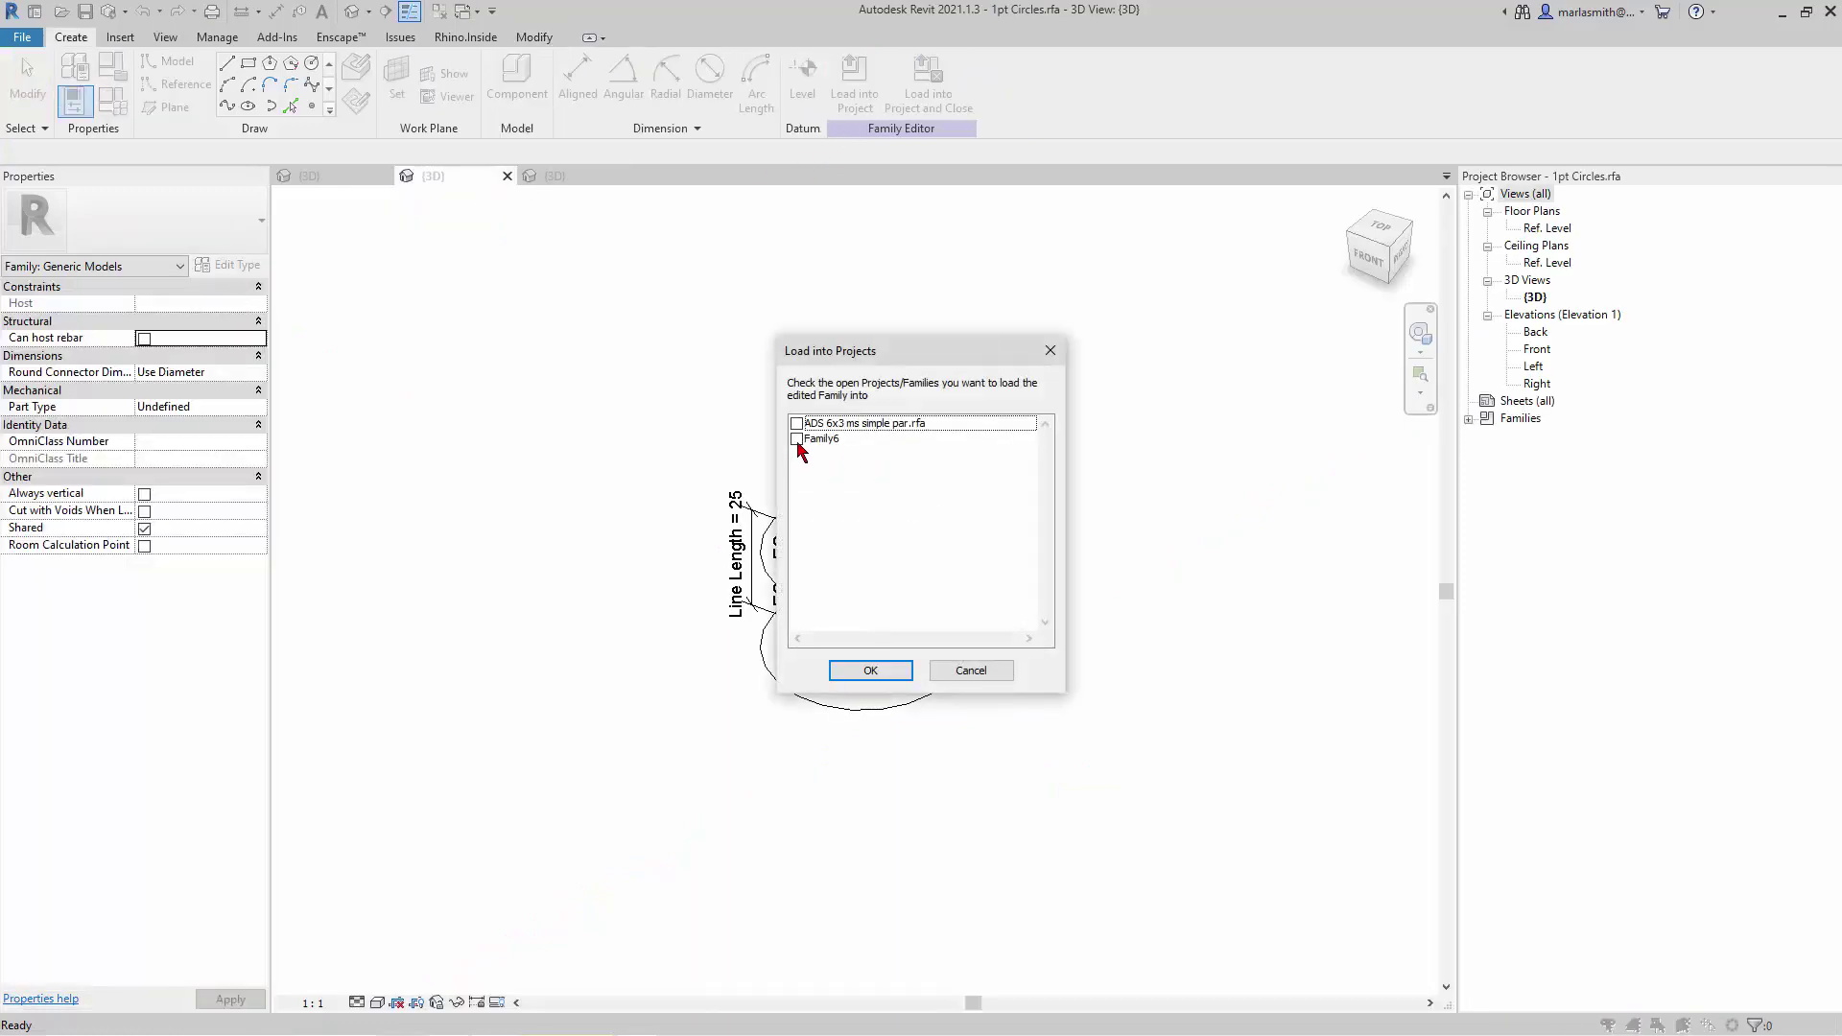
pyautogui.click(797, 440)
pyautogui.click(879, 673)
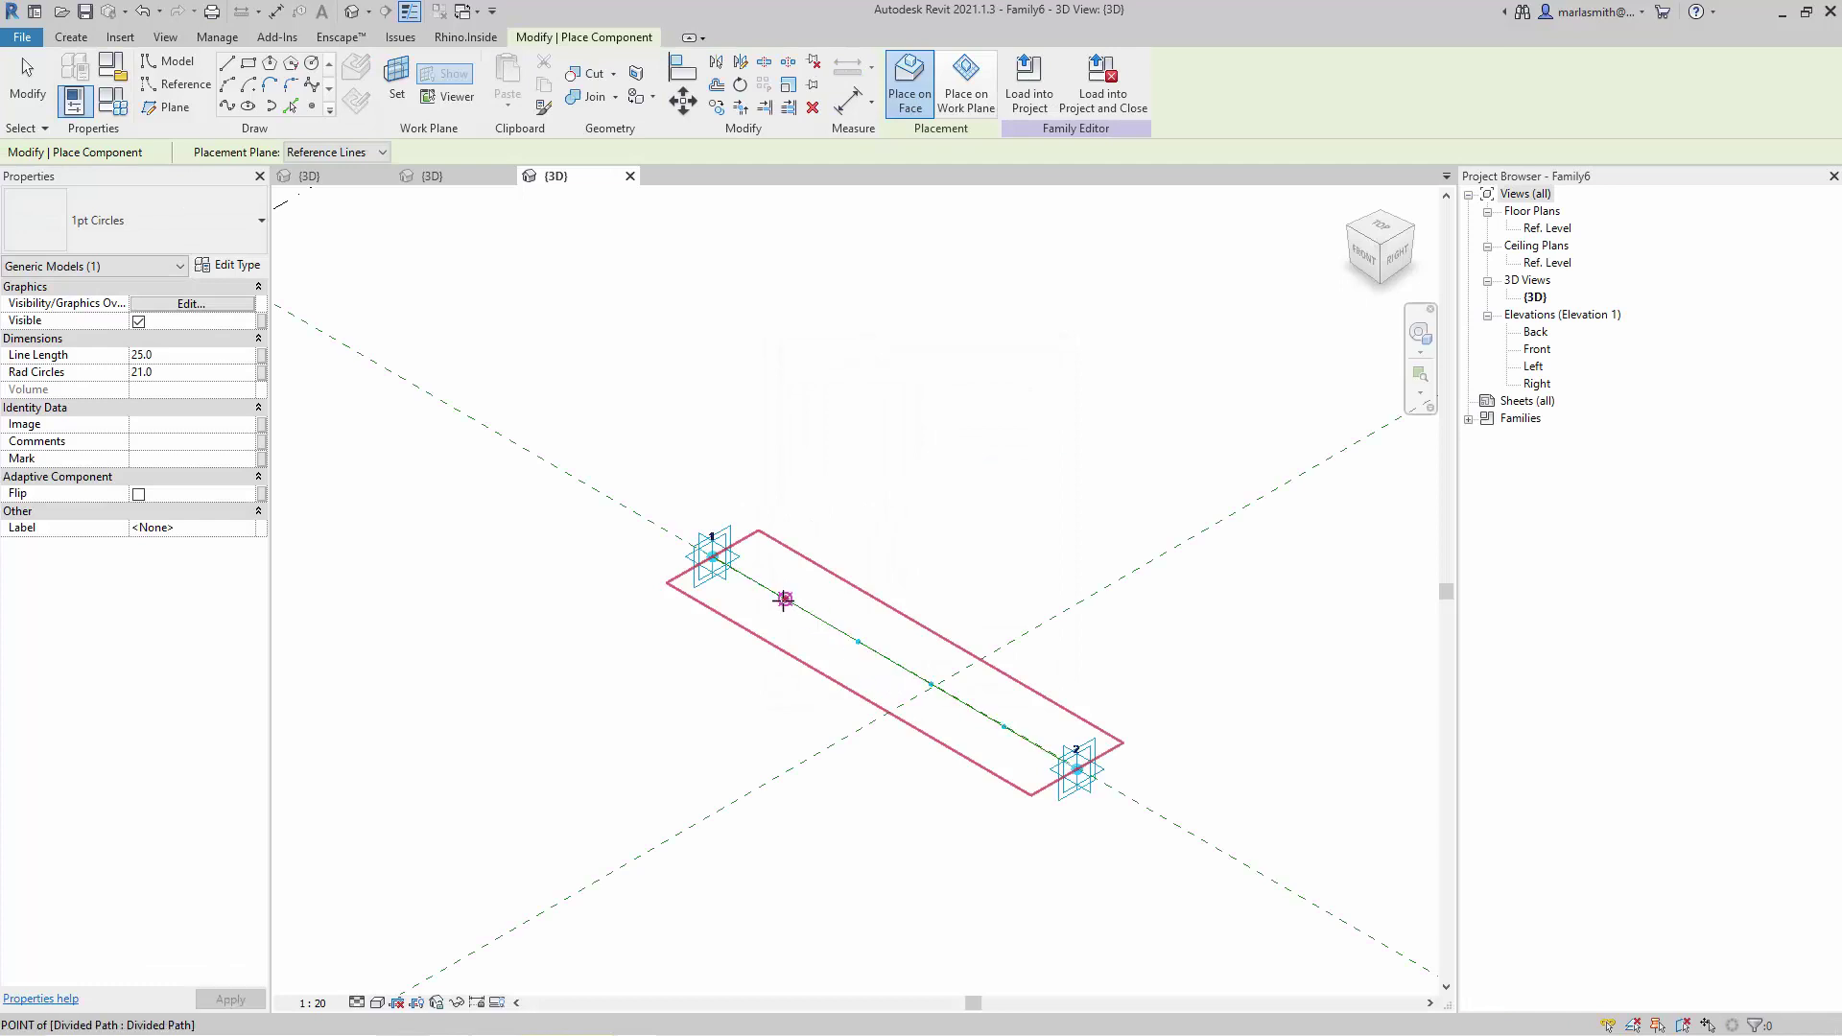
pyautogui.click(785, 599)
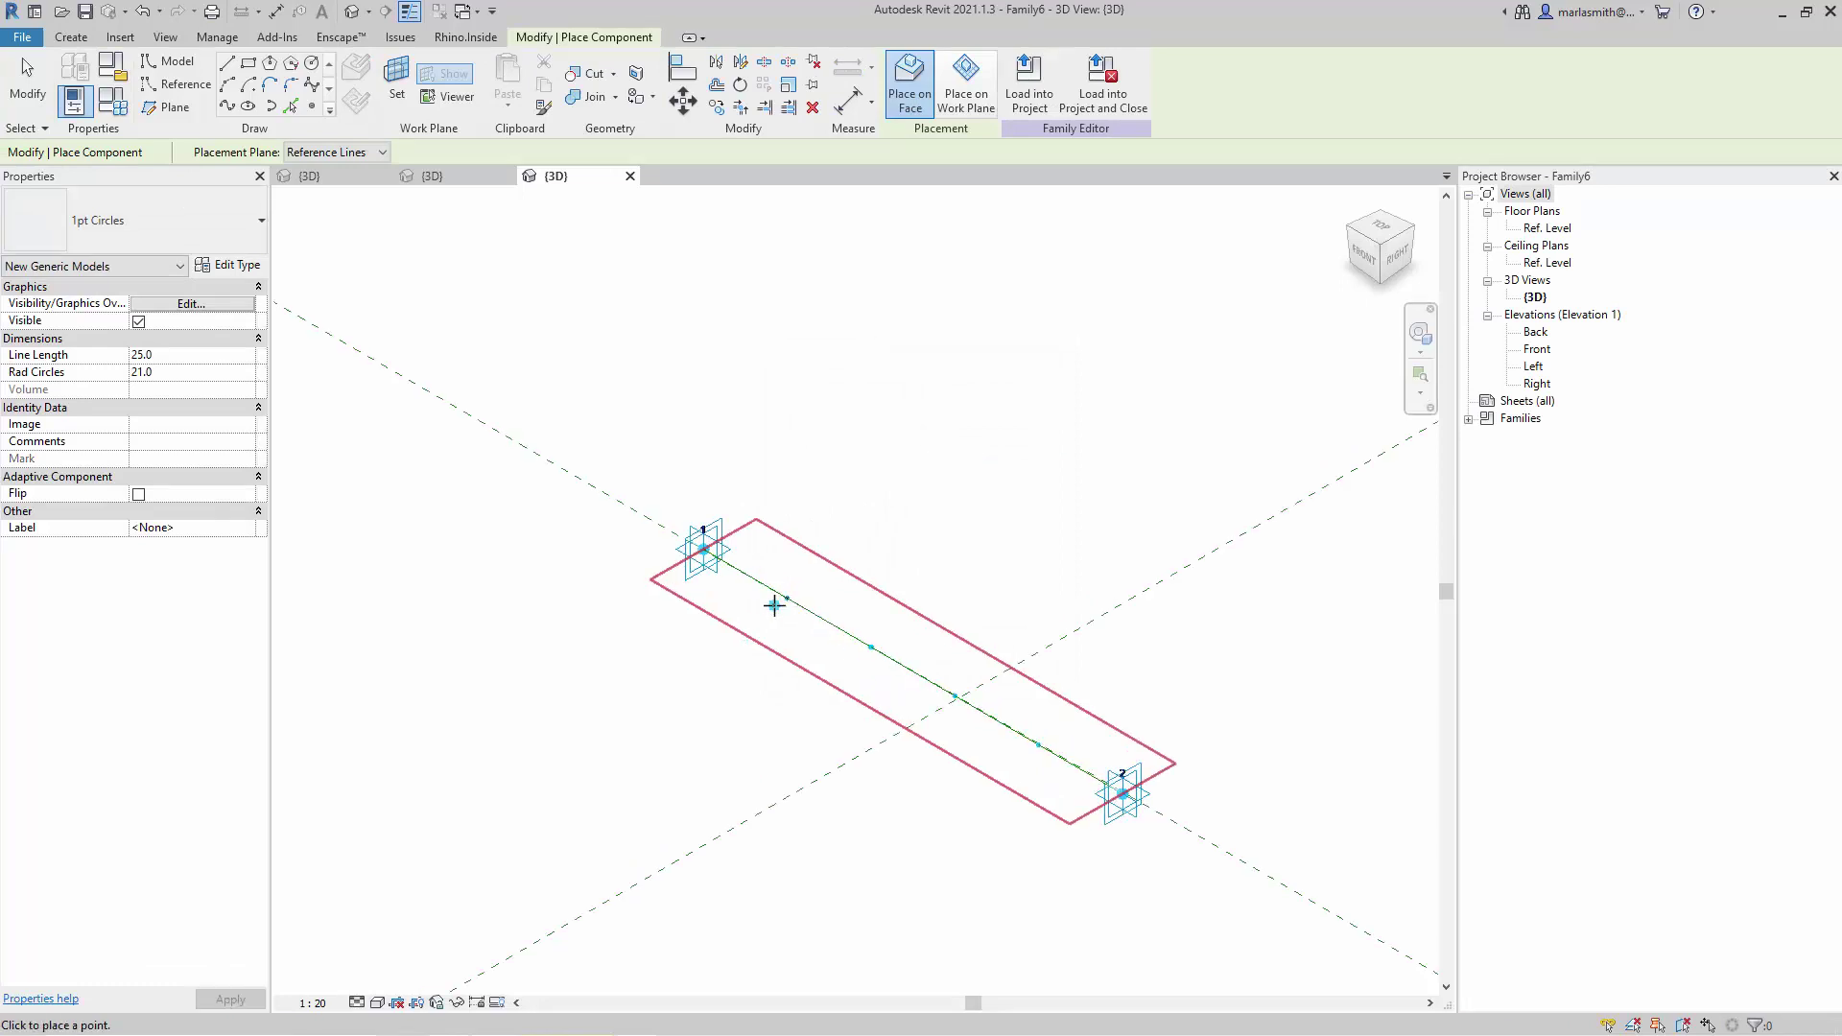
pyautogui.scroll(5, 776, 605)
pyautogui.click(783, 602)
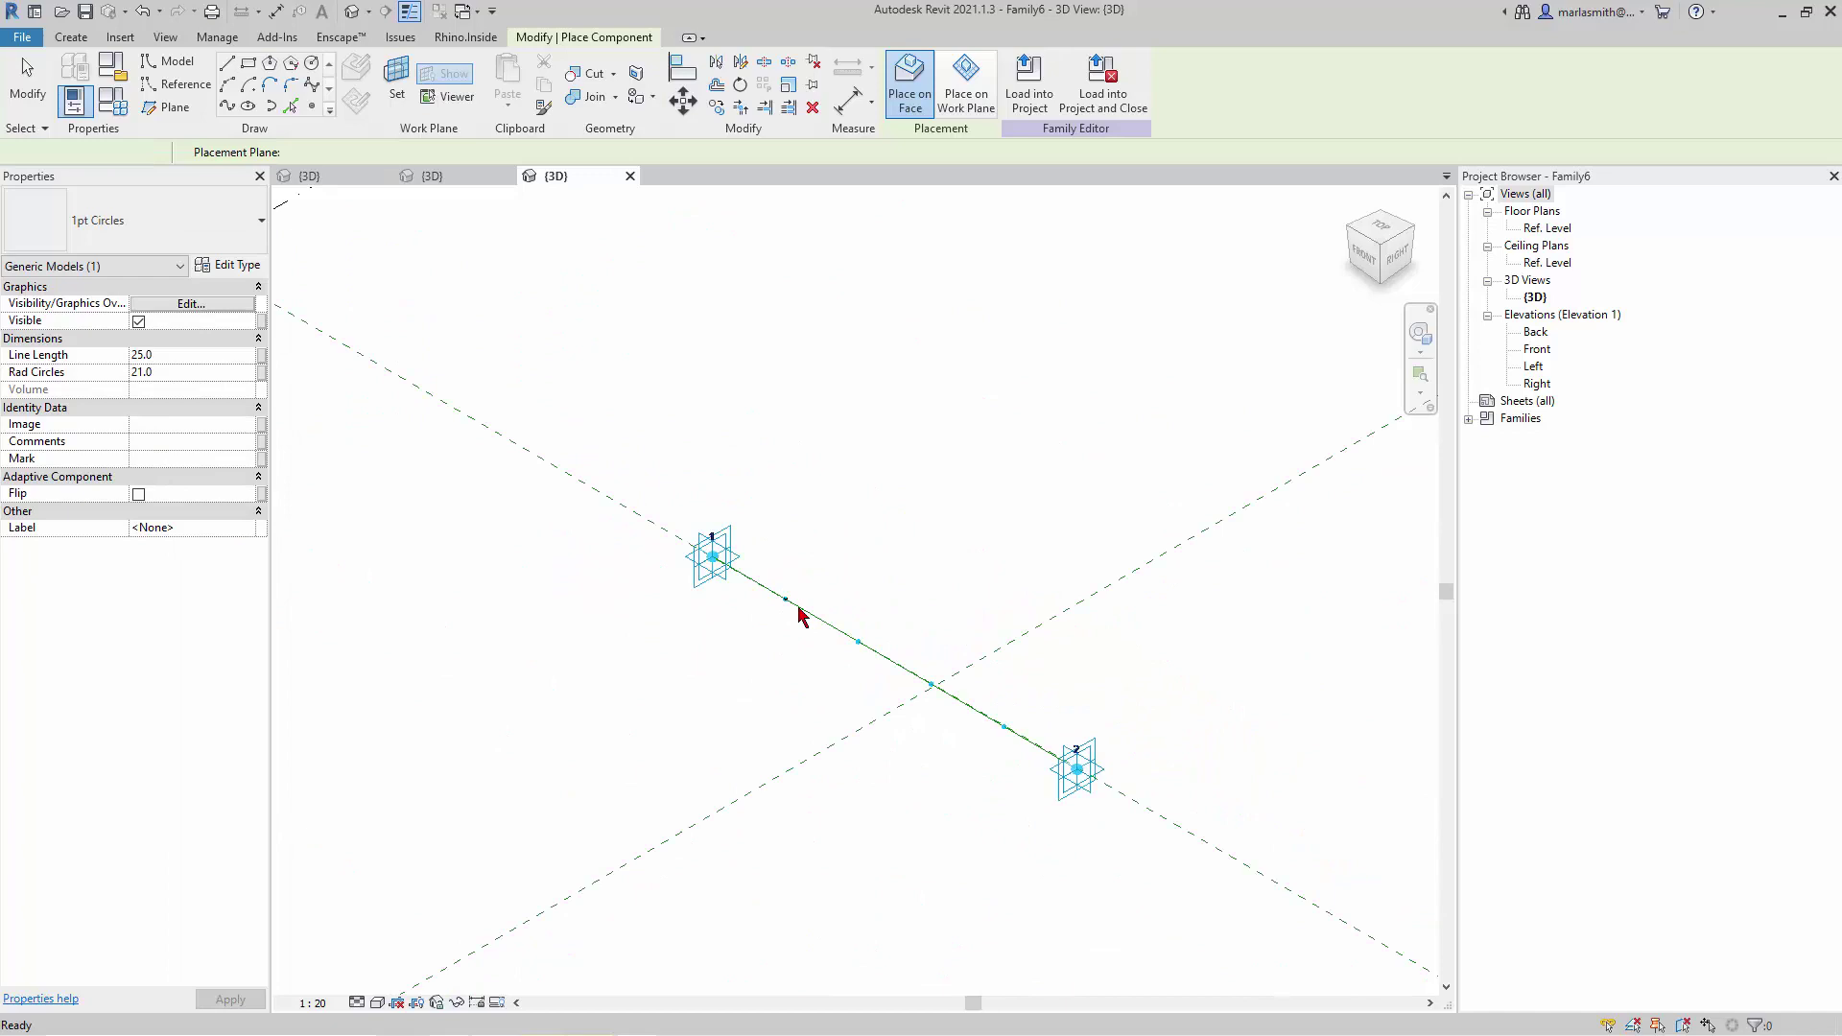
pyautogui.press('Escape')
pyautogui.scroll(2, 803, 629)
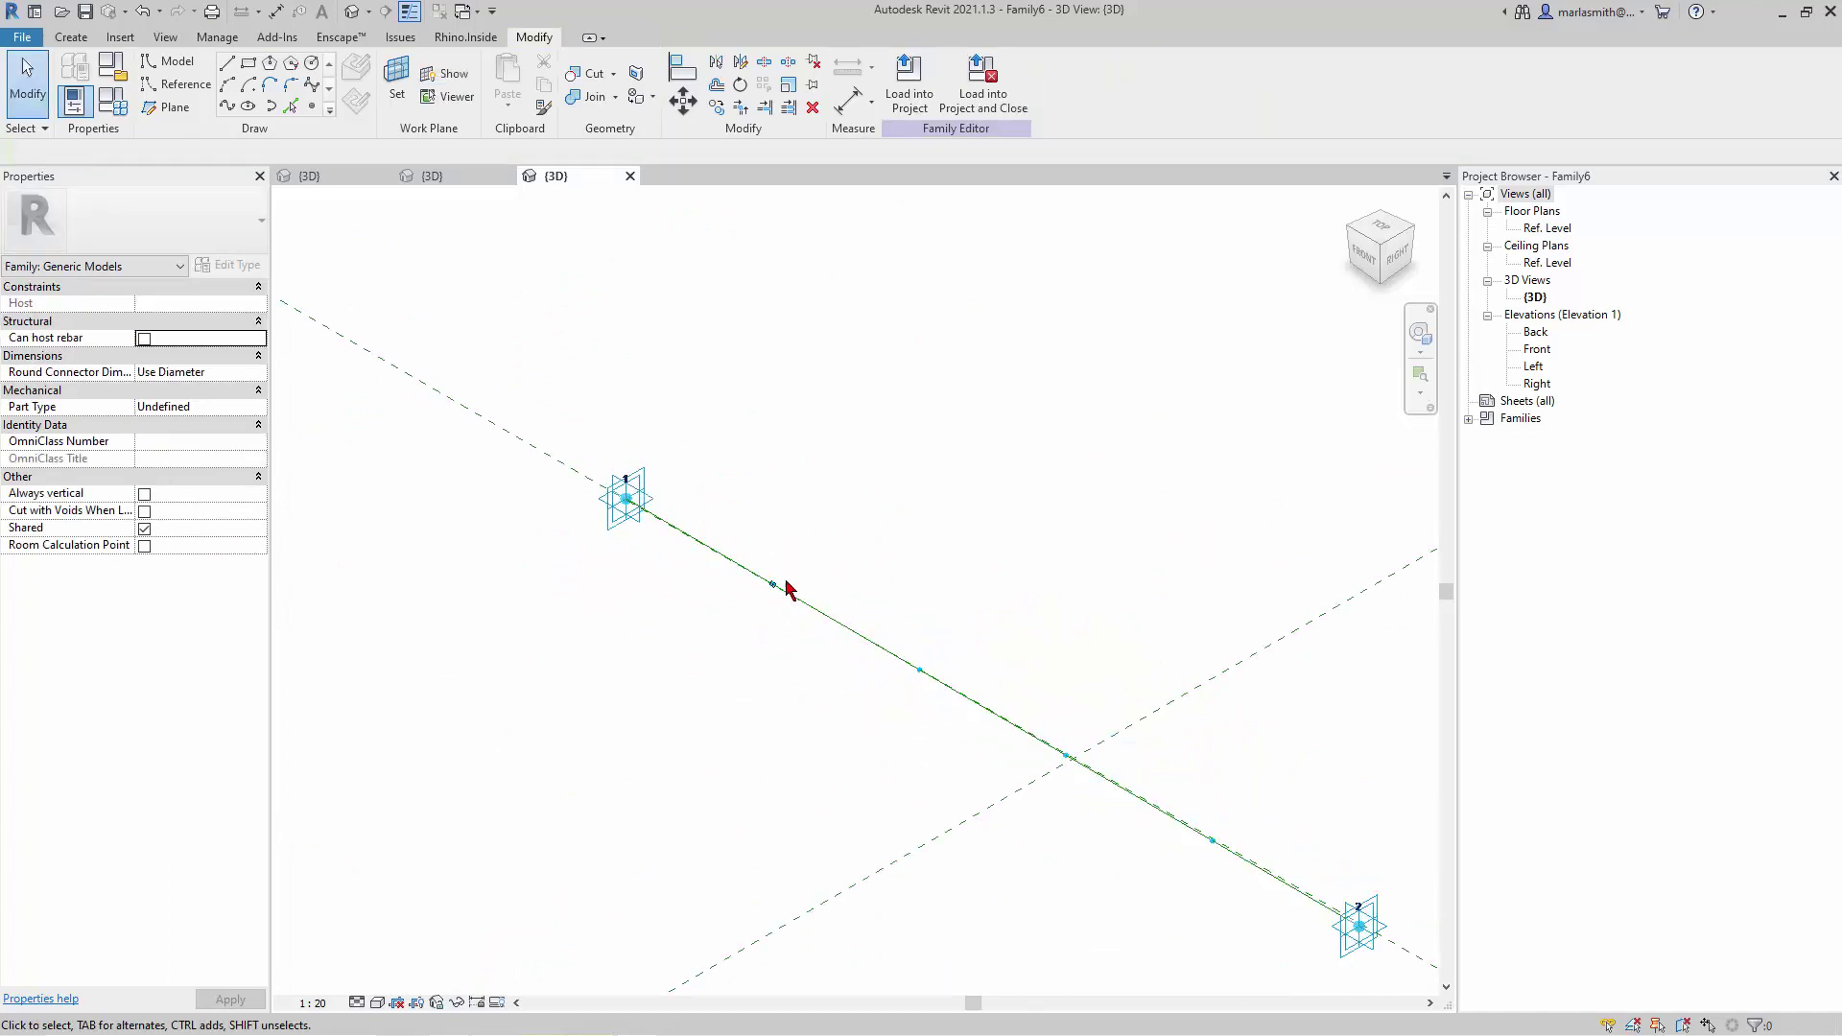
# Repeat the circles component across every node of the divided path
pyautogui.click(804, 499)
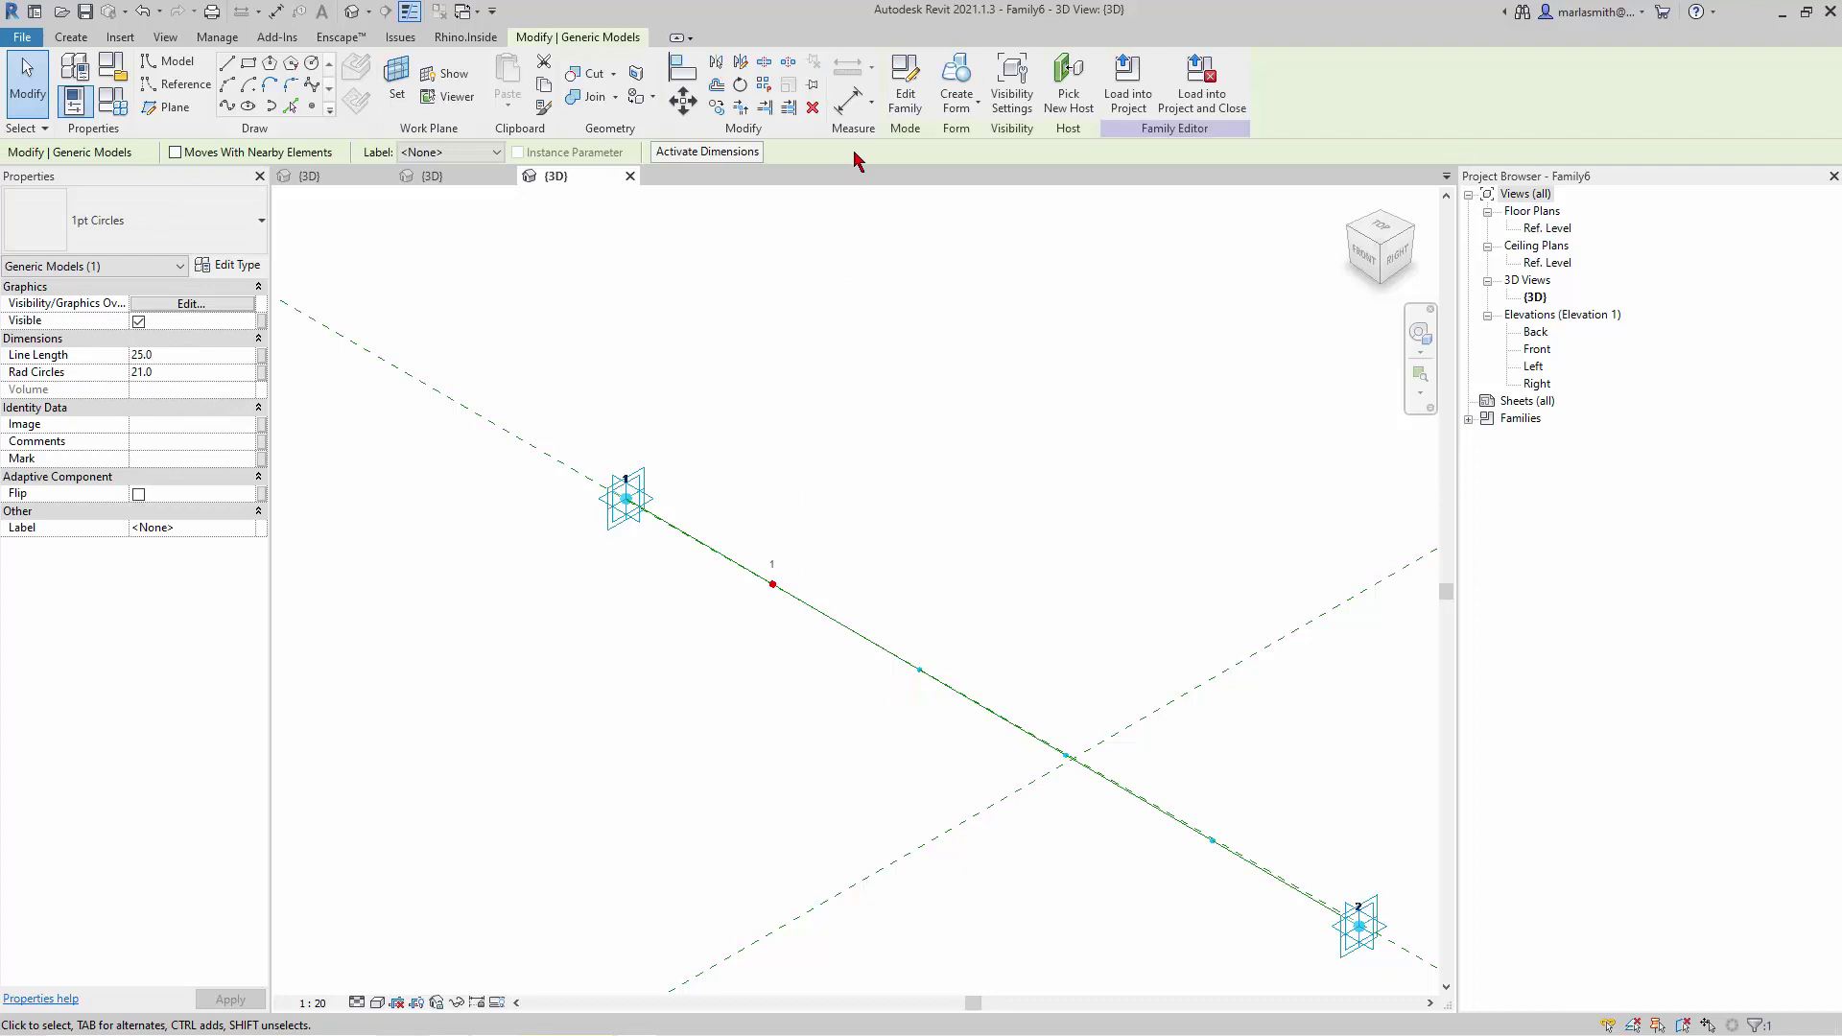
pyautogui.click(773, 91)
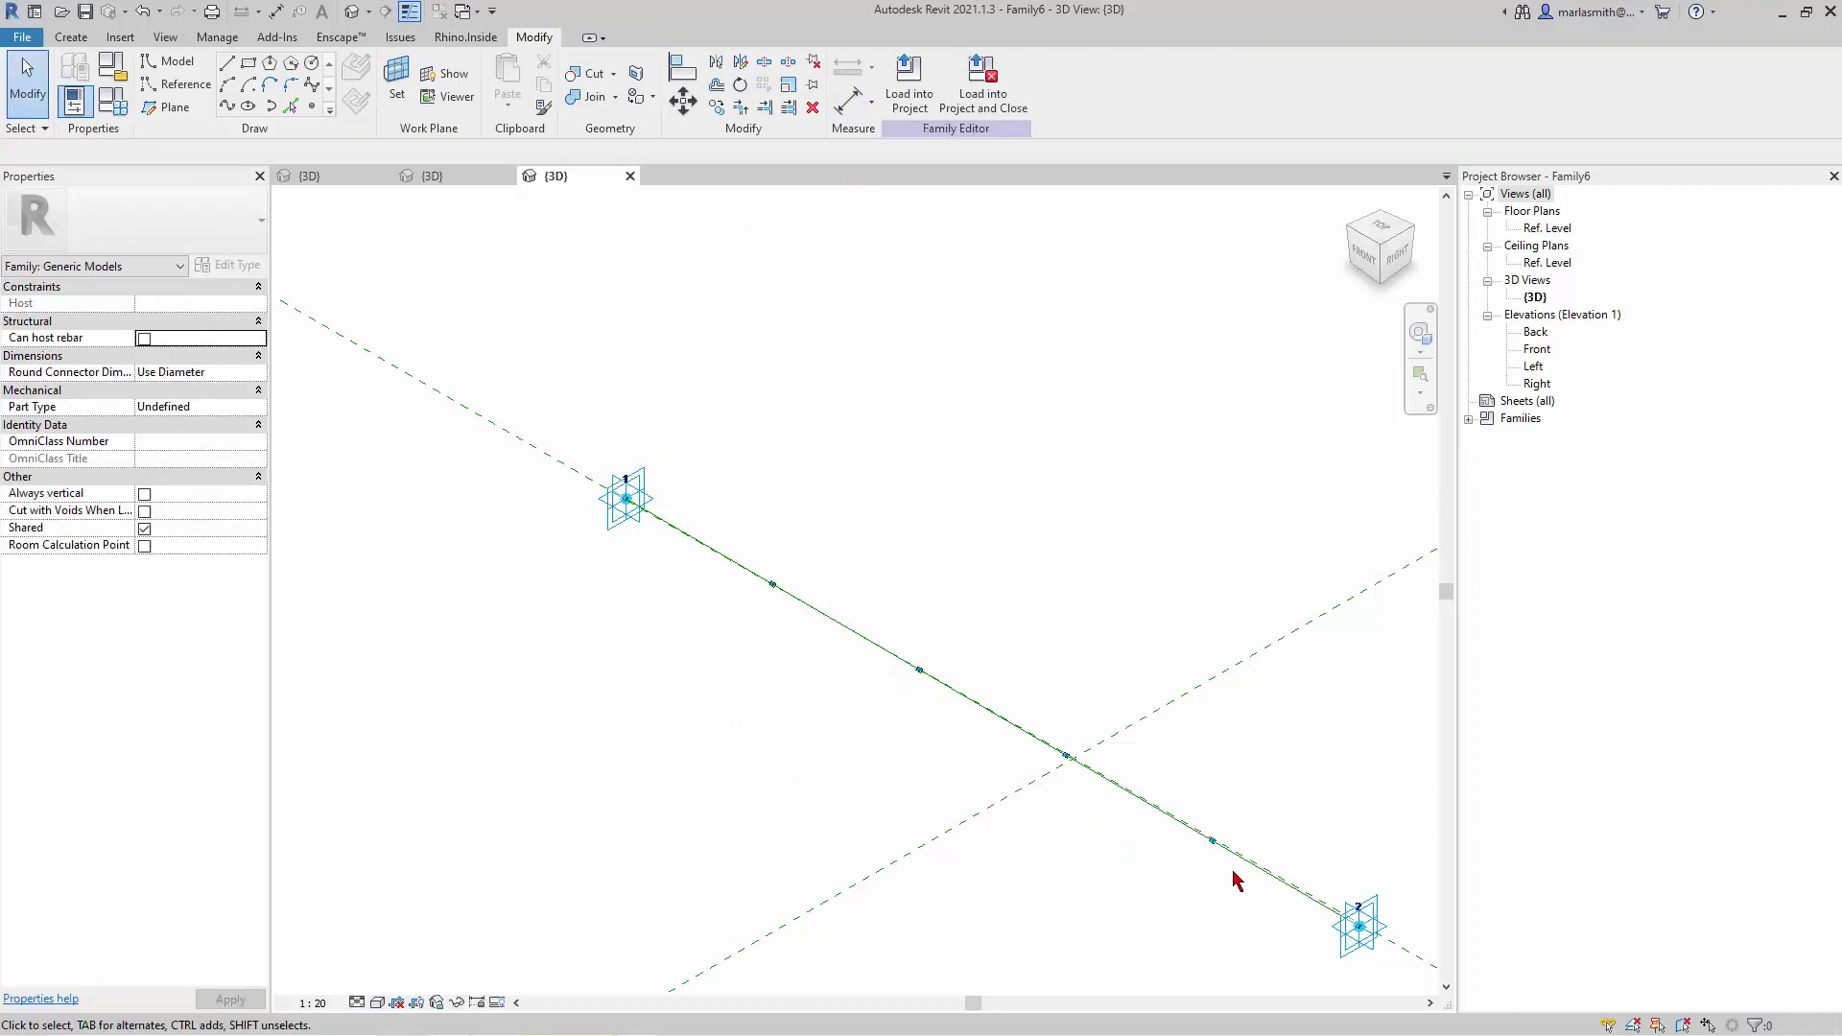
pyautogui.scroll(4, 1197, 820)
pyautogui.scroll(-7, 1200, 822)
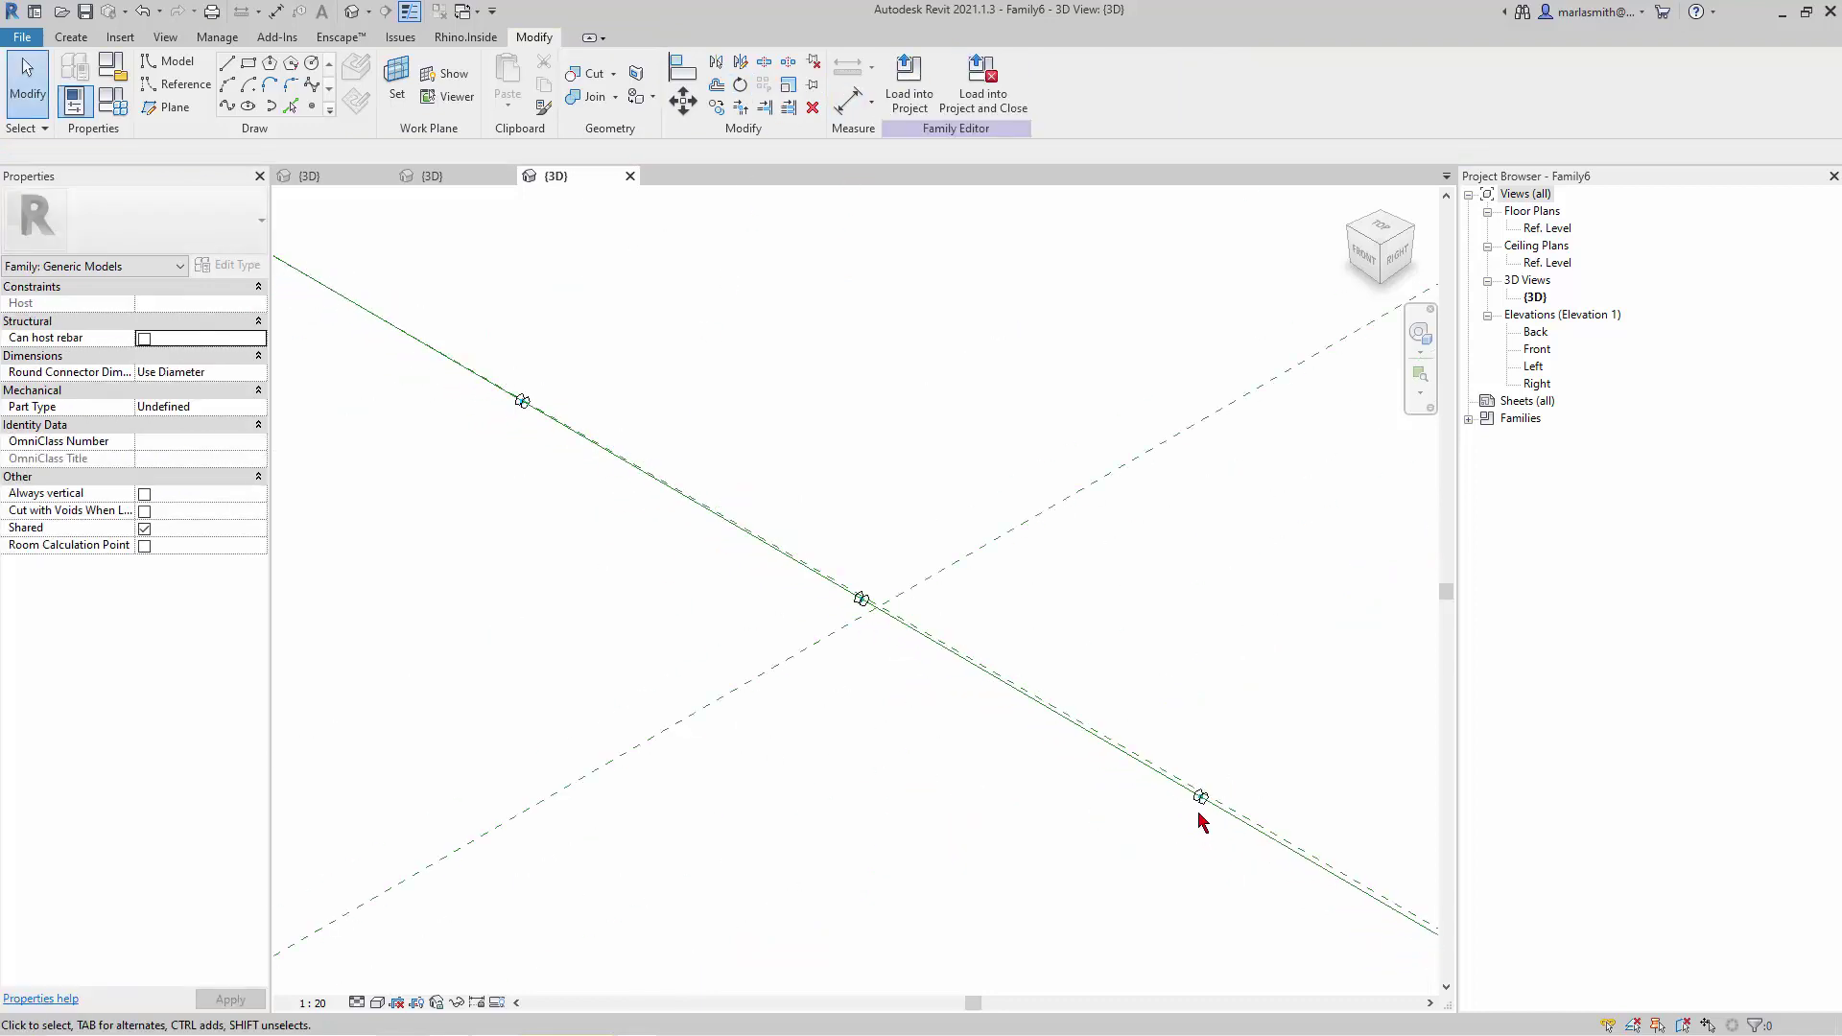
pyautogui.scroll(-3, 637, 441)
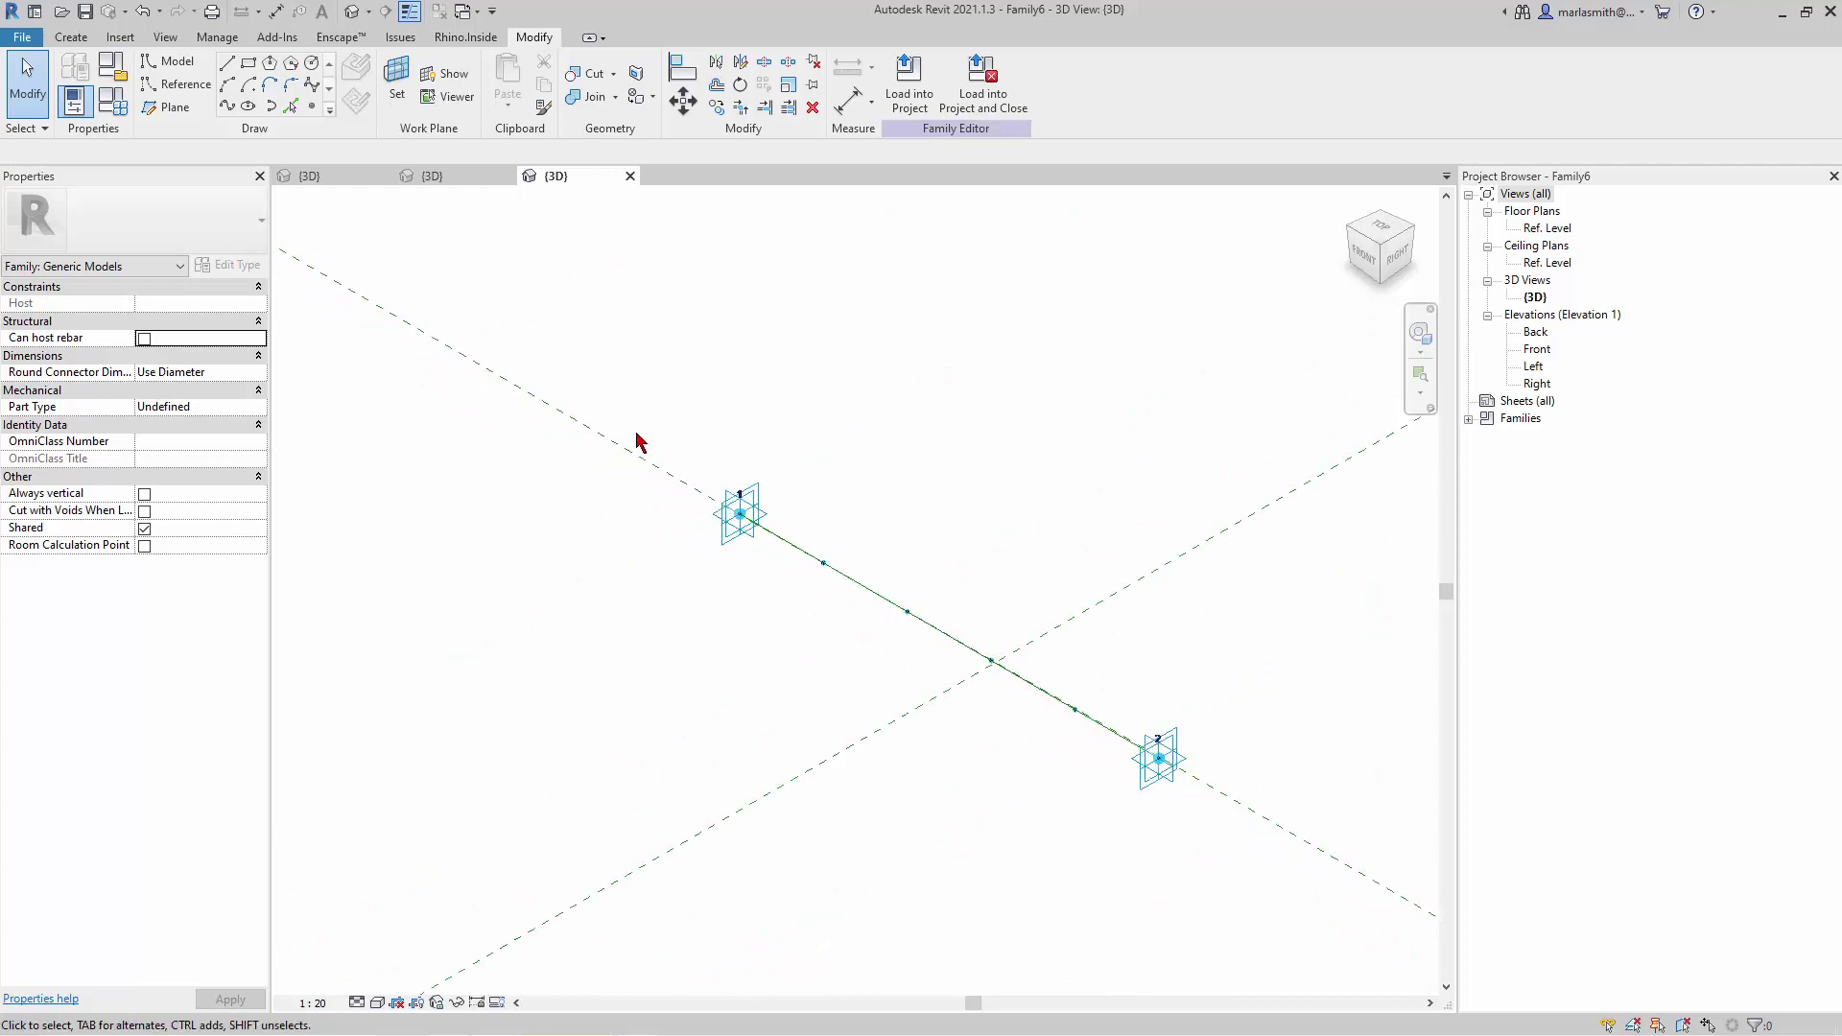
pyautogui.scroll(3, 676, 459)
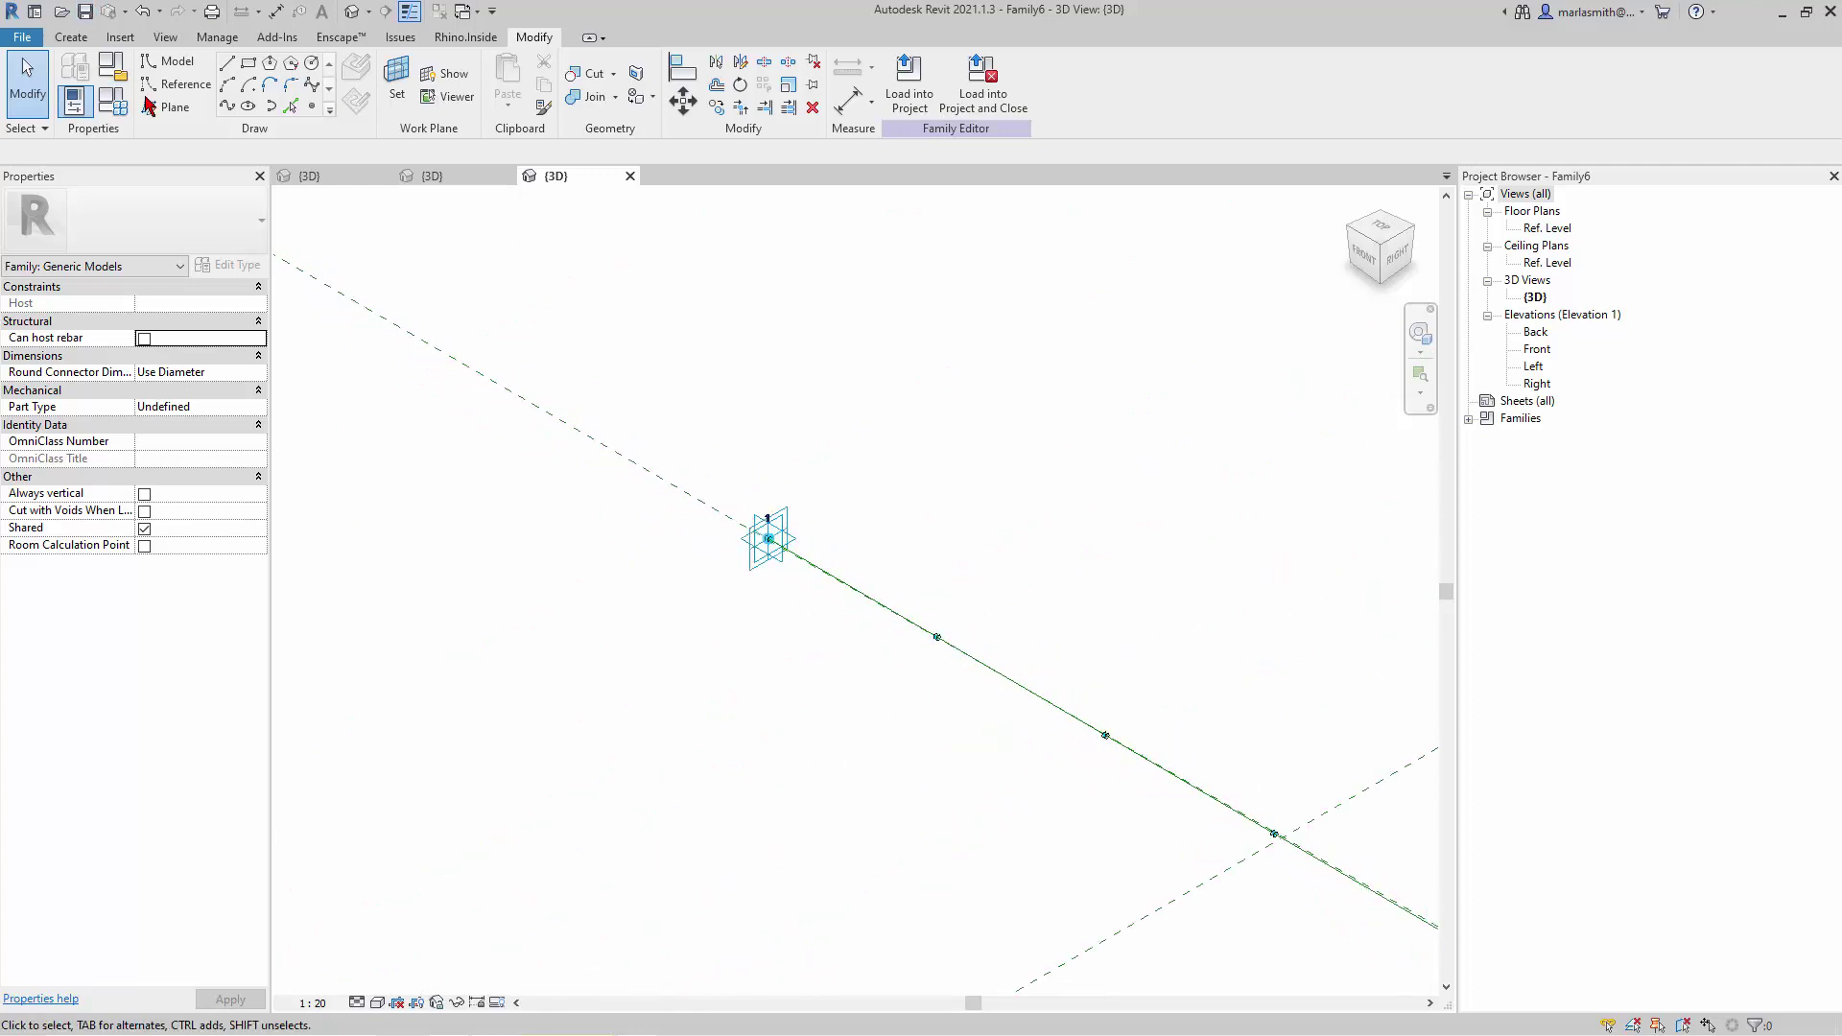
# Draw a 105 radius reference circle on adaptive point 1's work plane
pyautogui.click(213, 84)
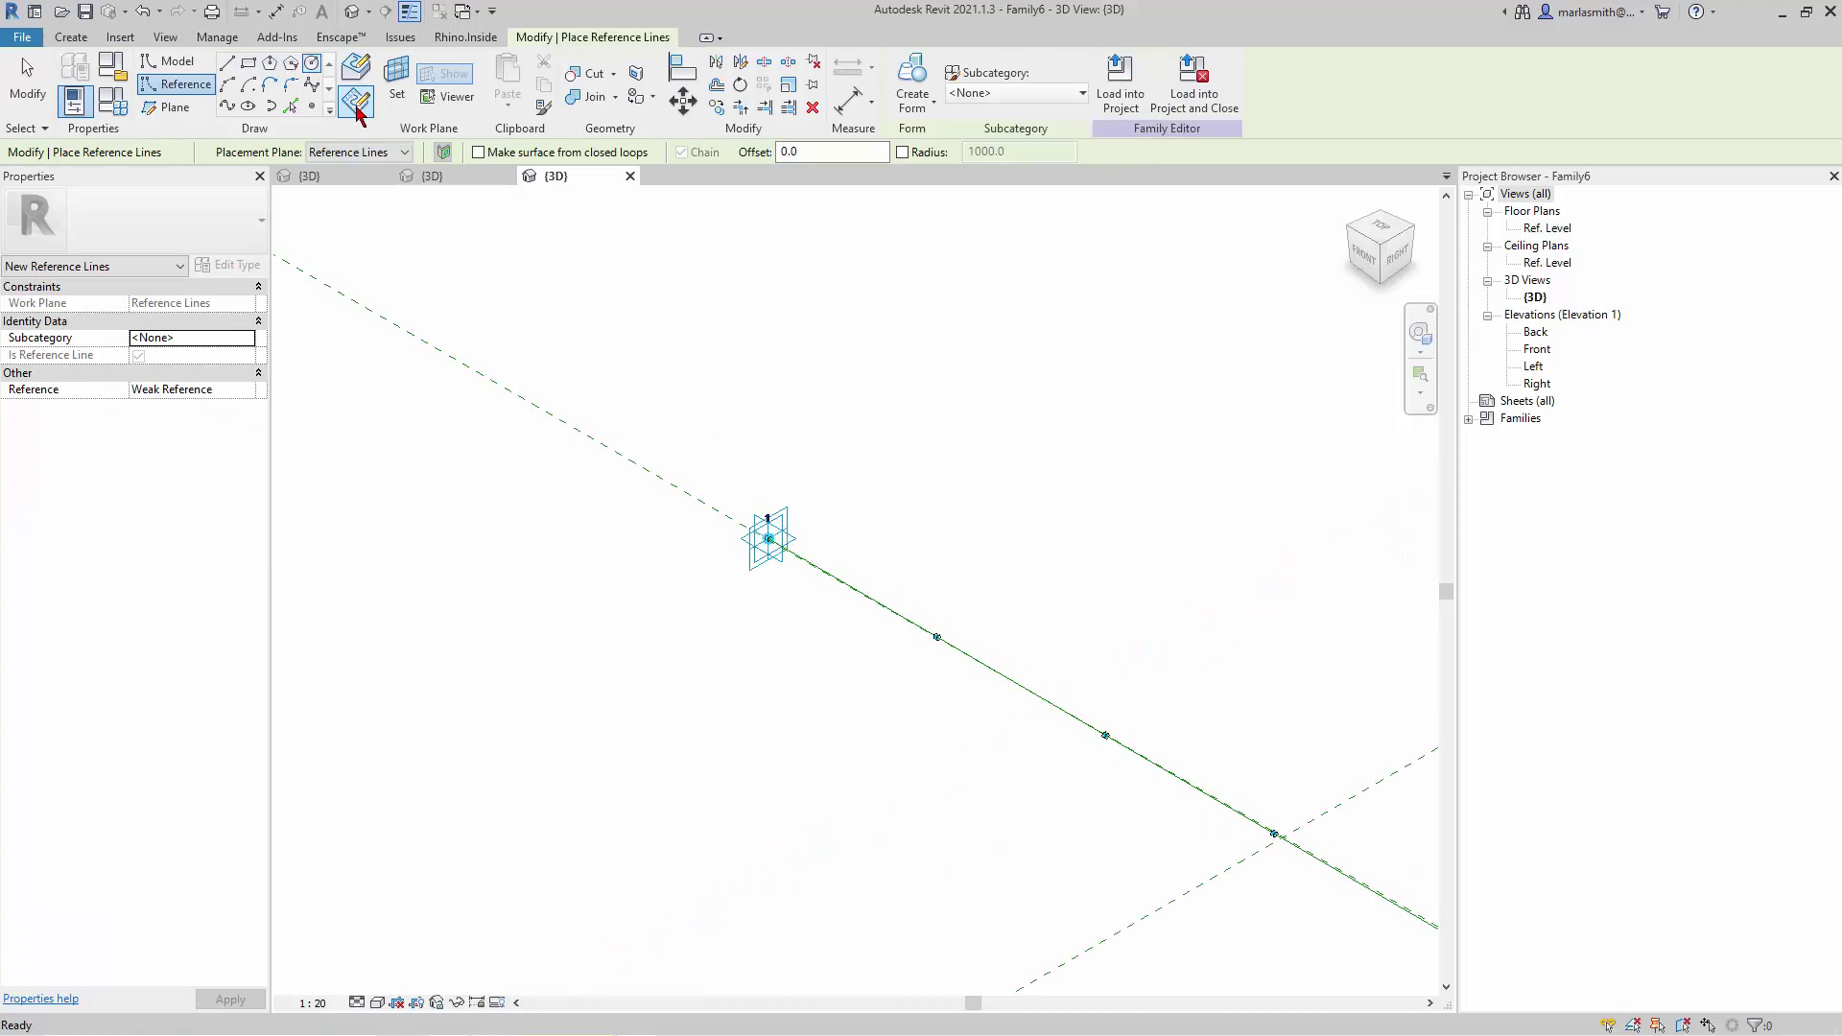
pyautogui.click(396, 79)
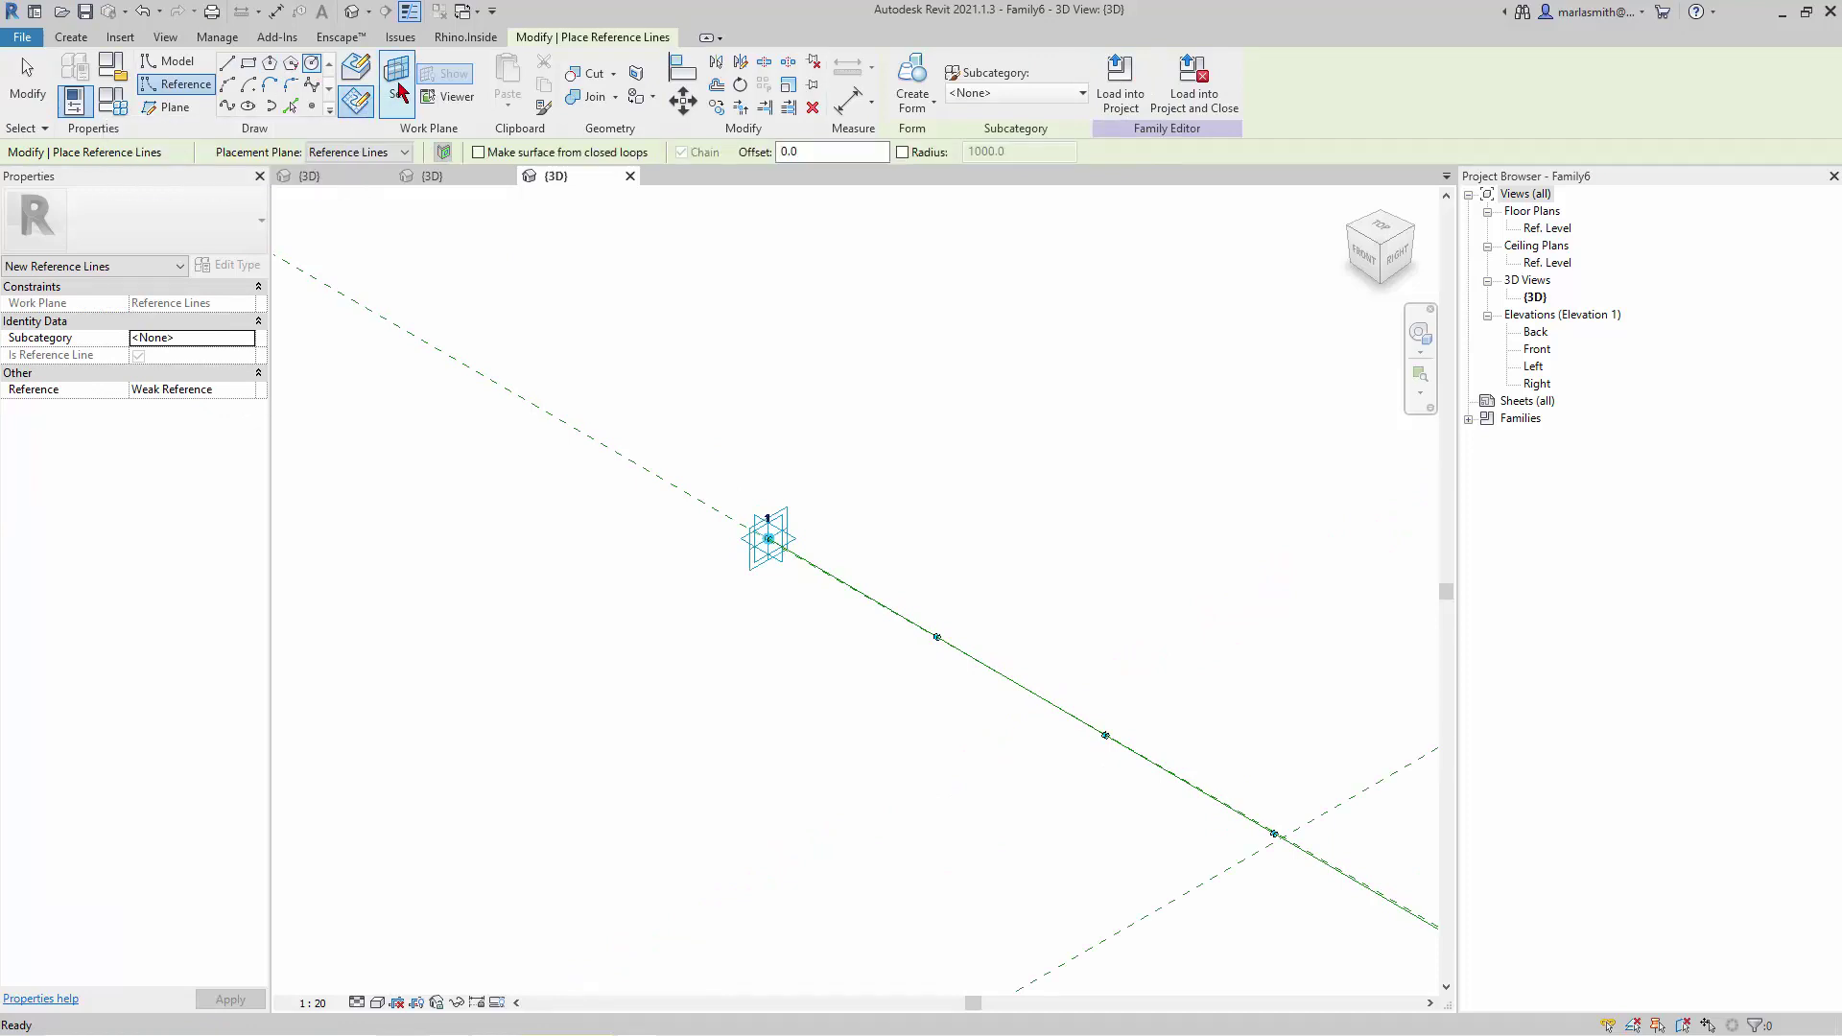
pyautogui.click(768, 536)
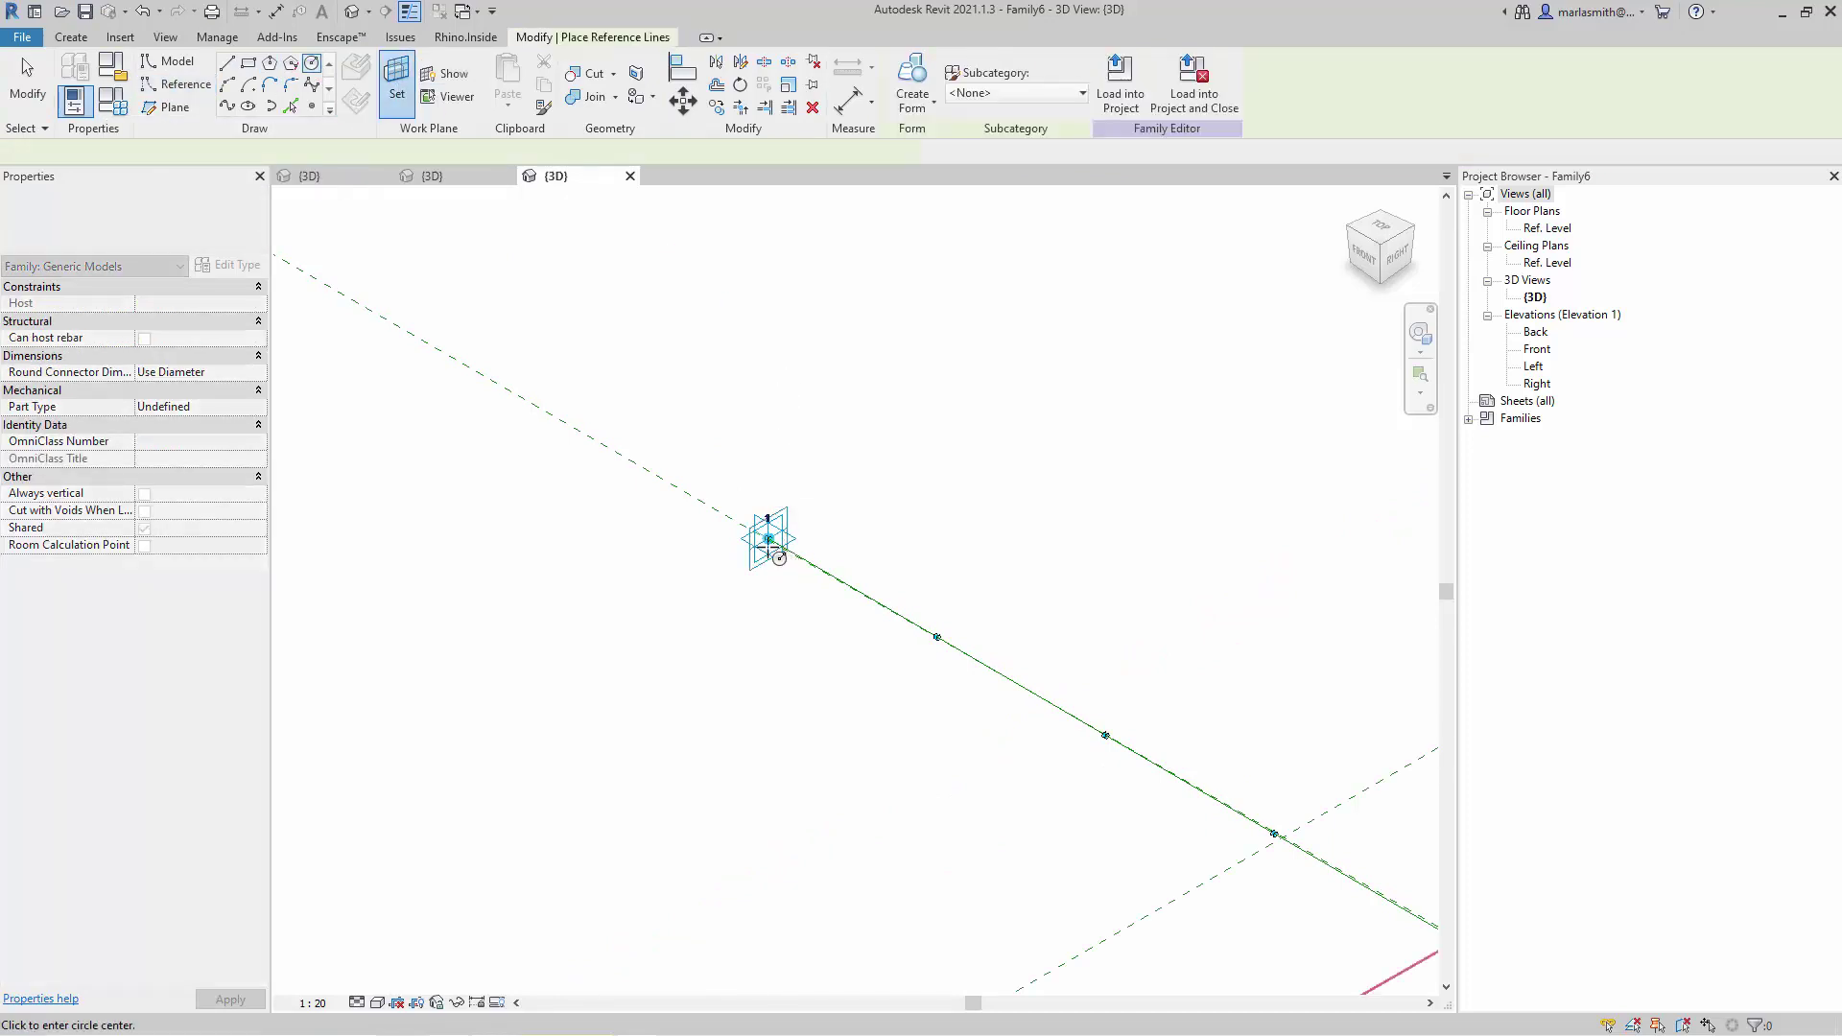
pyautogui.keyDown('shift'); pyautogui.moveTo(768, 534); pyautogui.dragTo(768, 525, button='middle'); pyautogui.keyUp('shift')
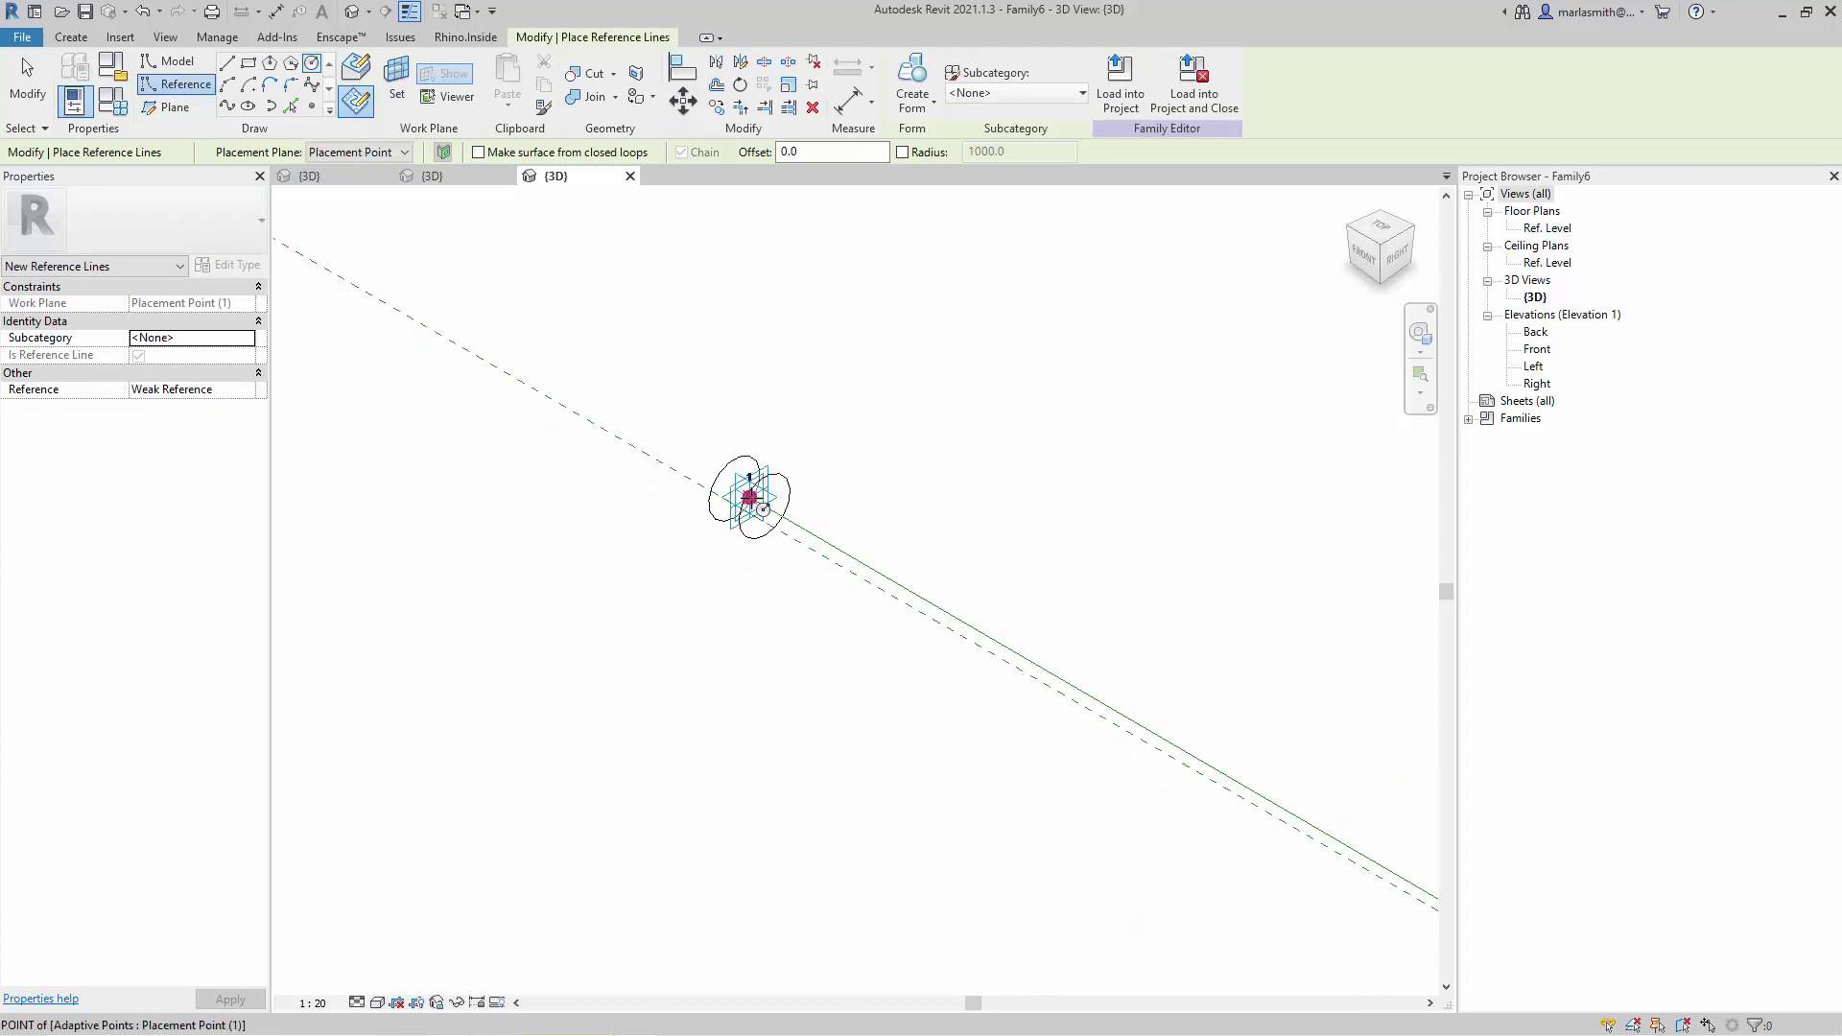
pyautogui.click(751, 497)
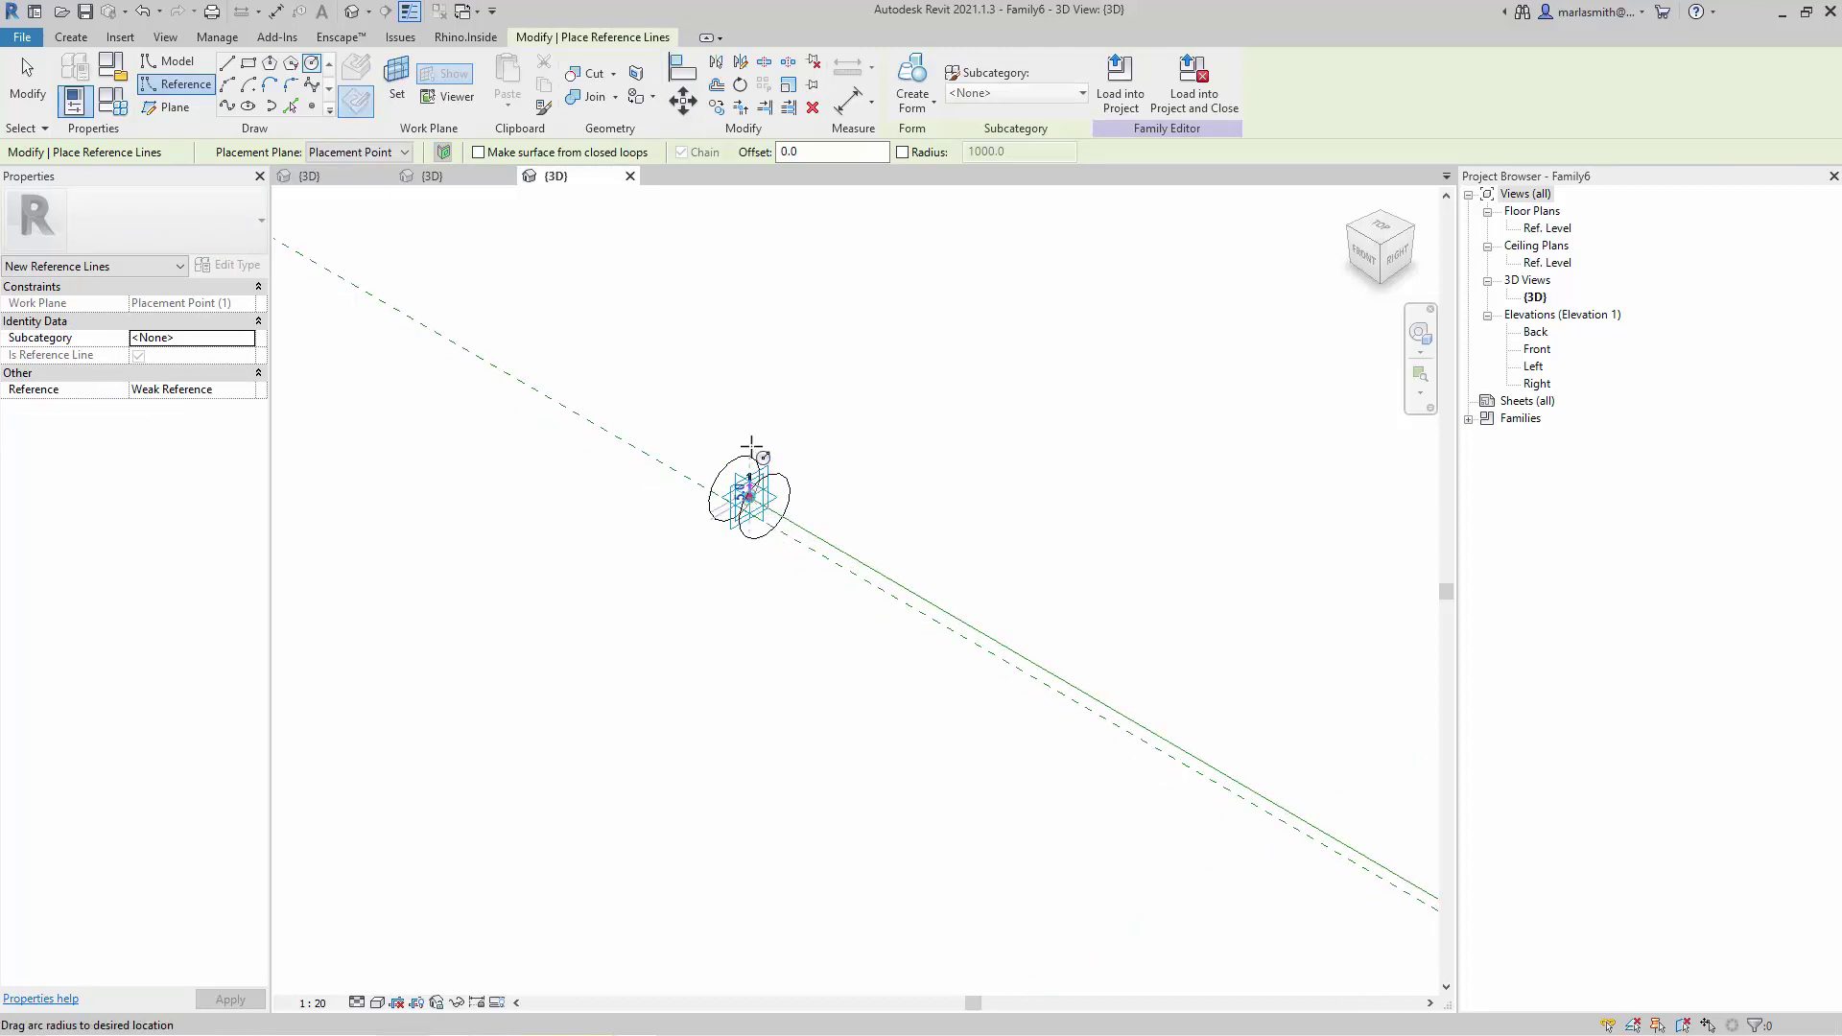
pyautogui.click(744, 354)
pyautogui.scroll(-2, 509, 350)
pyautogui.scroll(-2, 509, 350)
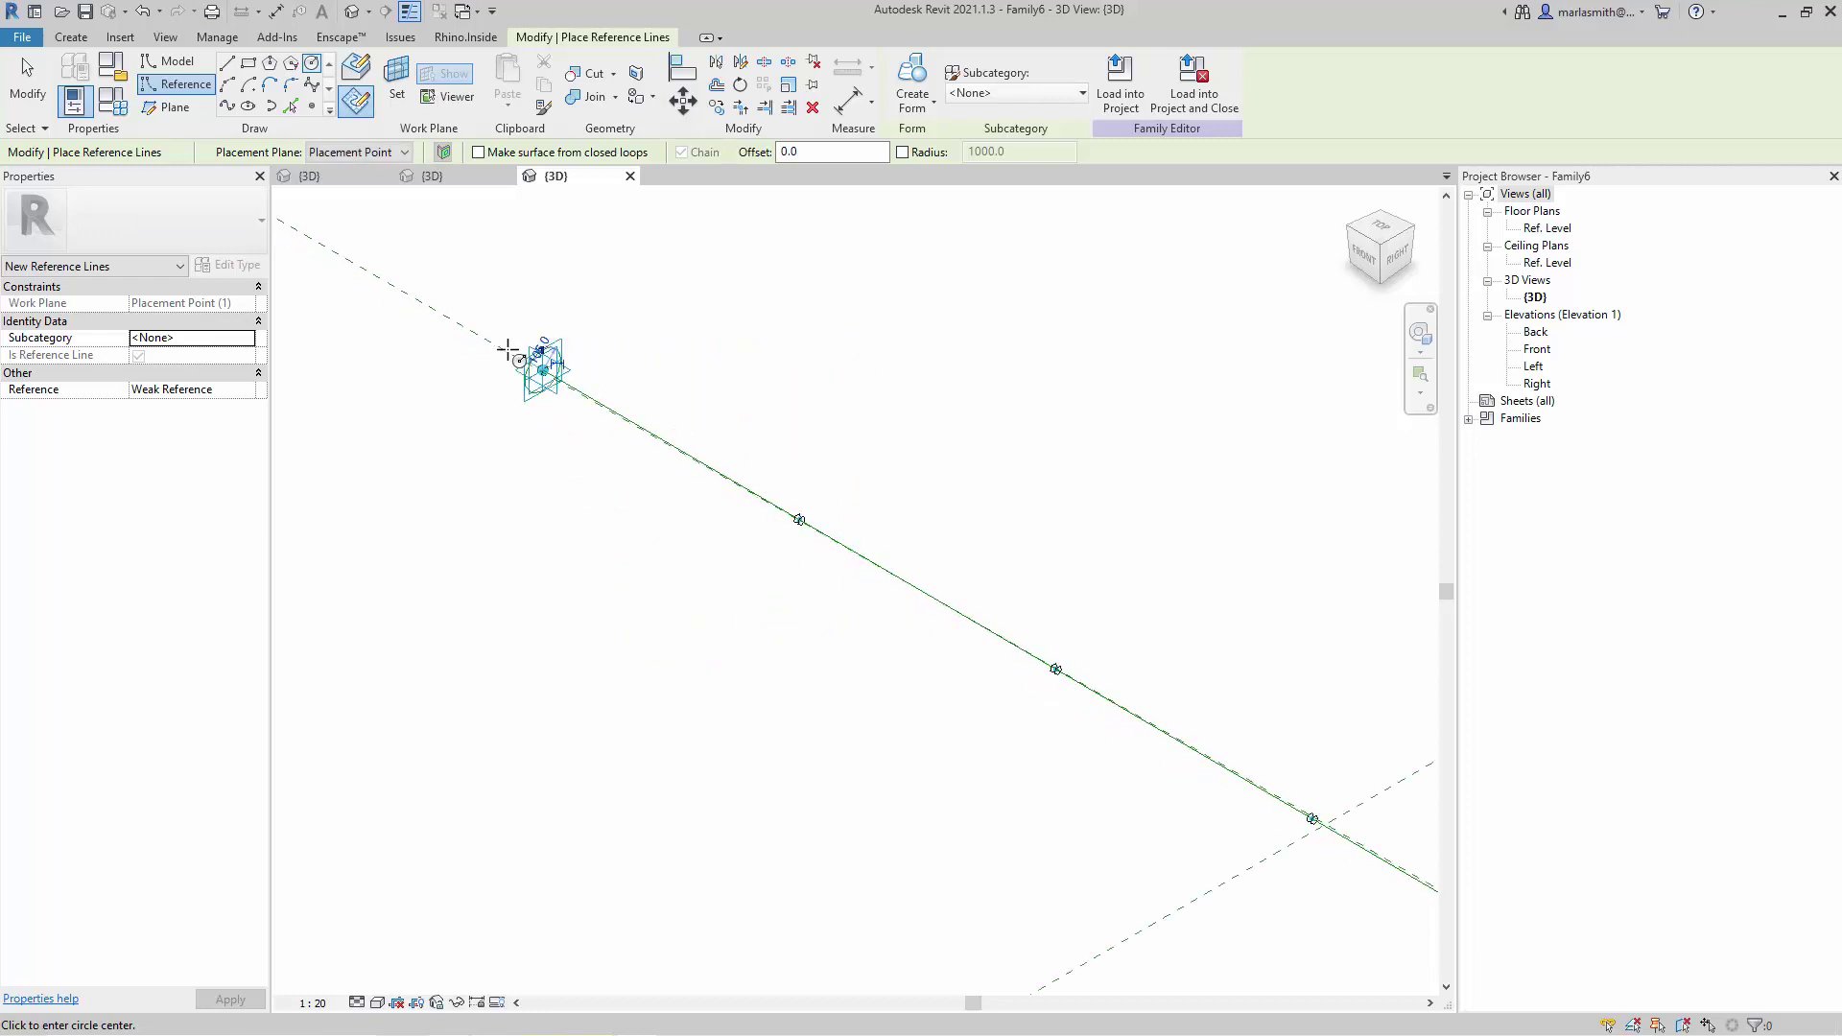
# Draw a 180 radius reference circle on adaptive point 2's work plane
pyautogui.click(396, 86)
pyautogui.scroll(-3, 847, 440)
pyautogui.scroll(4, 1164, 646)
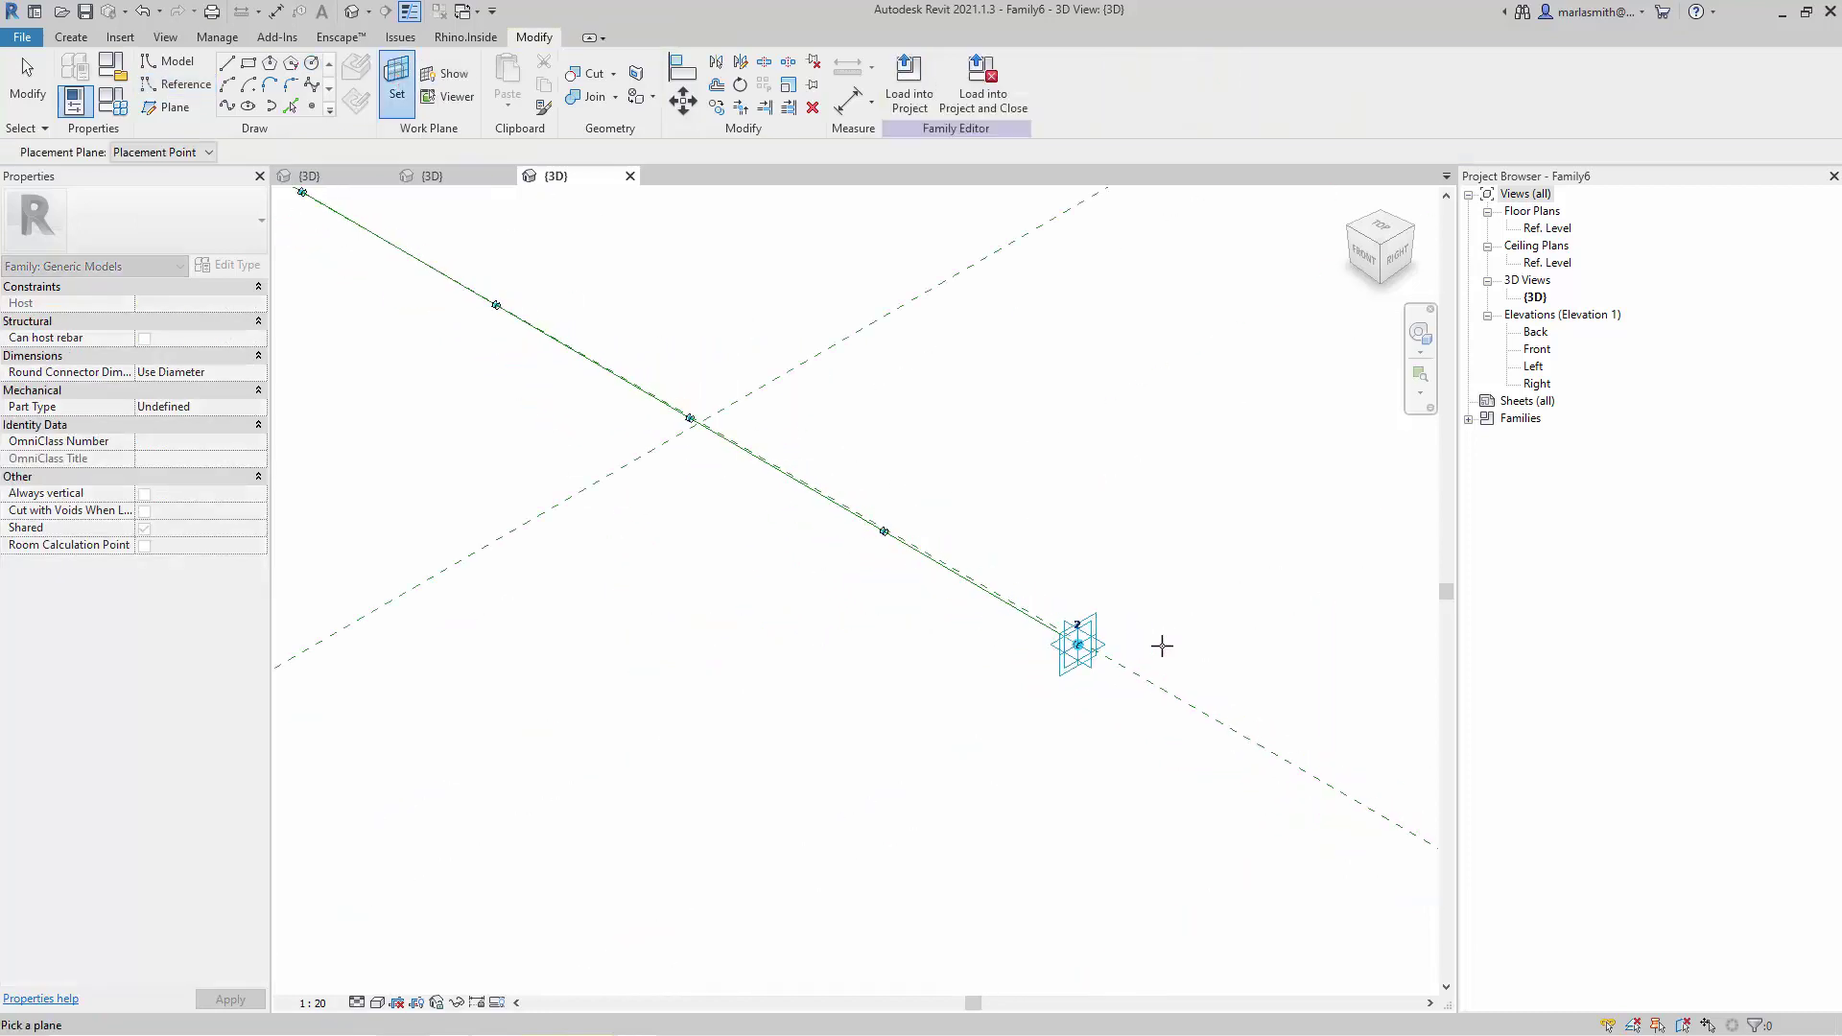
pyautogui.scroll(2, 1113, 616)
pyautogui.click(1077, 646)
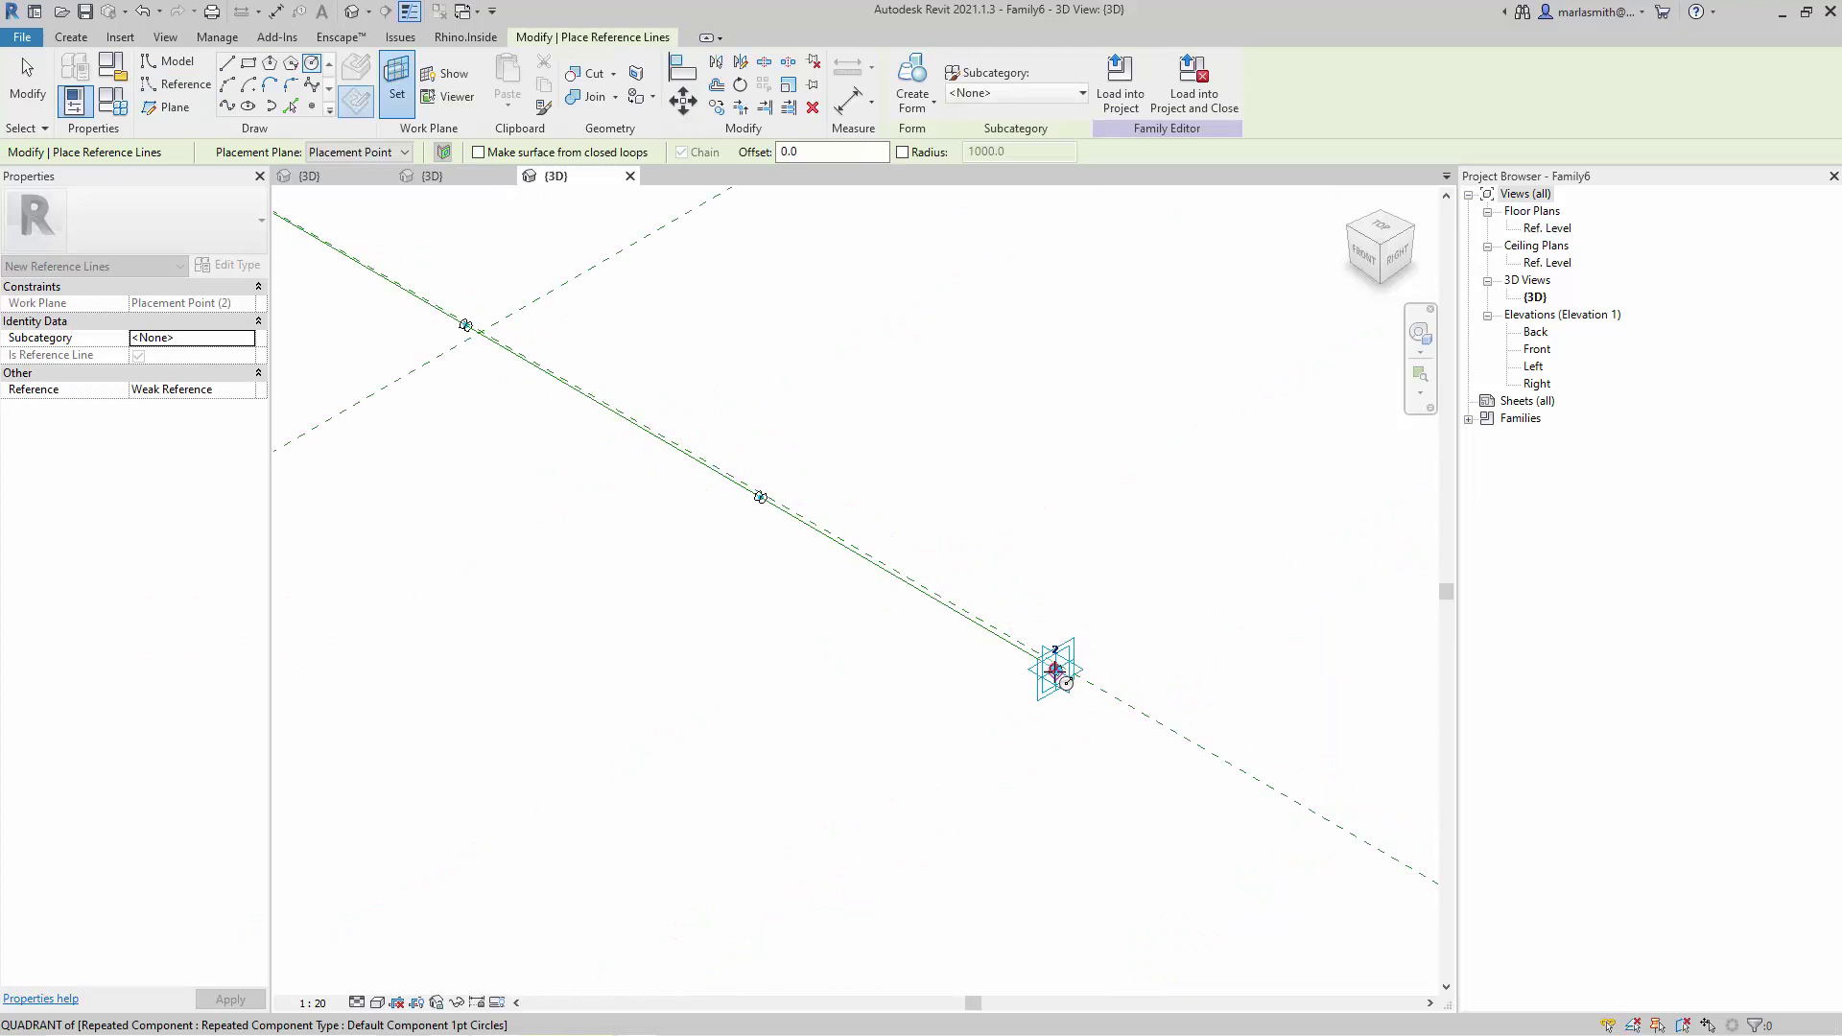
pyautogui.scroll(2, 1060, 675)
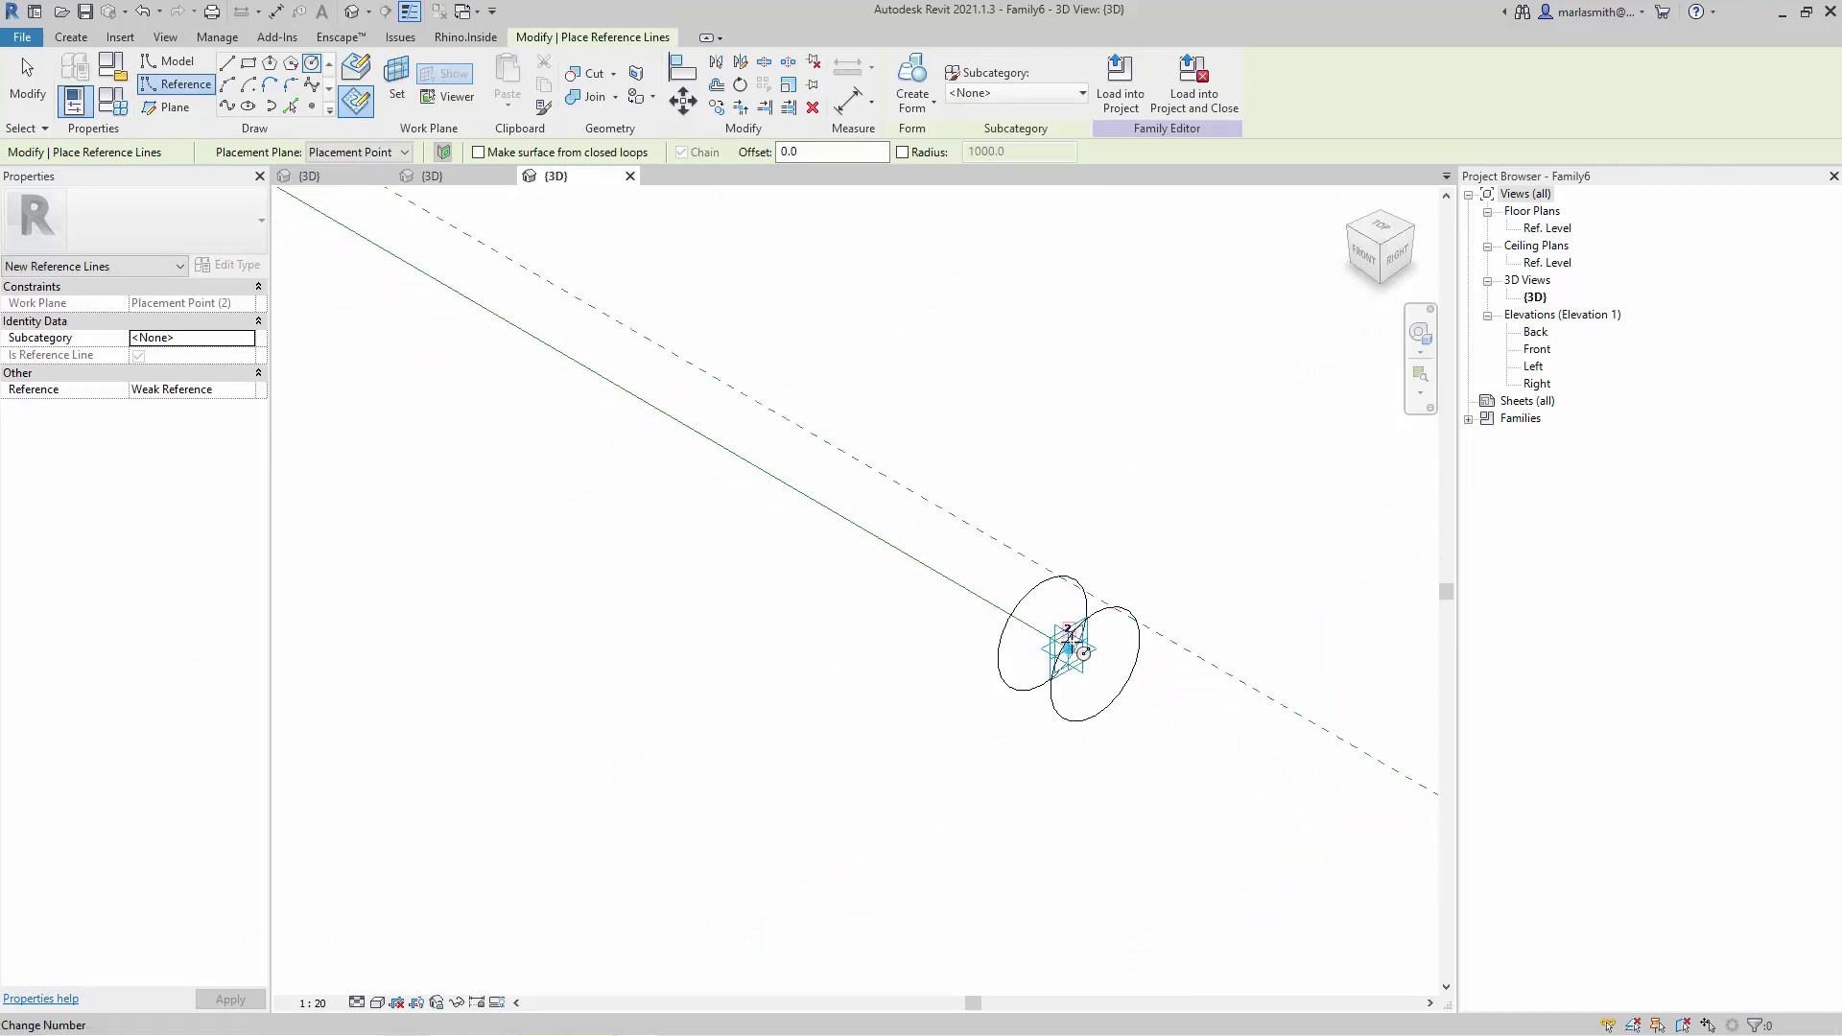
pyautogui.click(1067, 648)
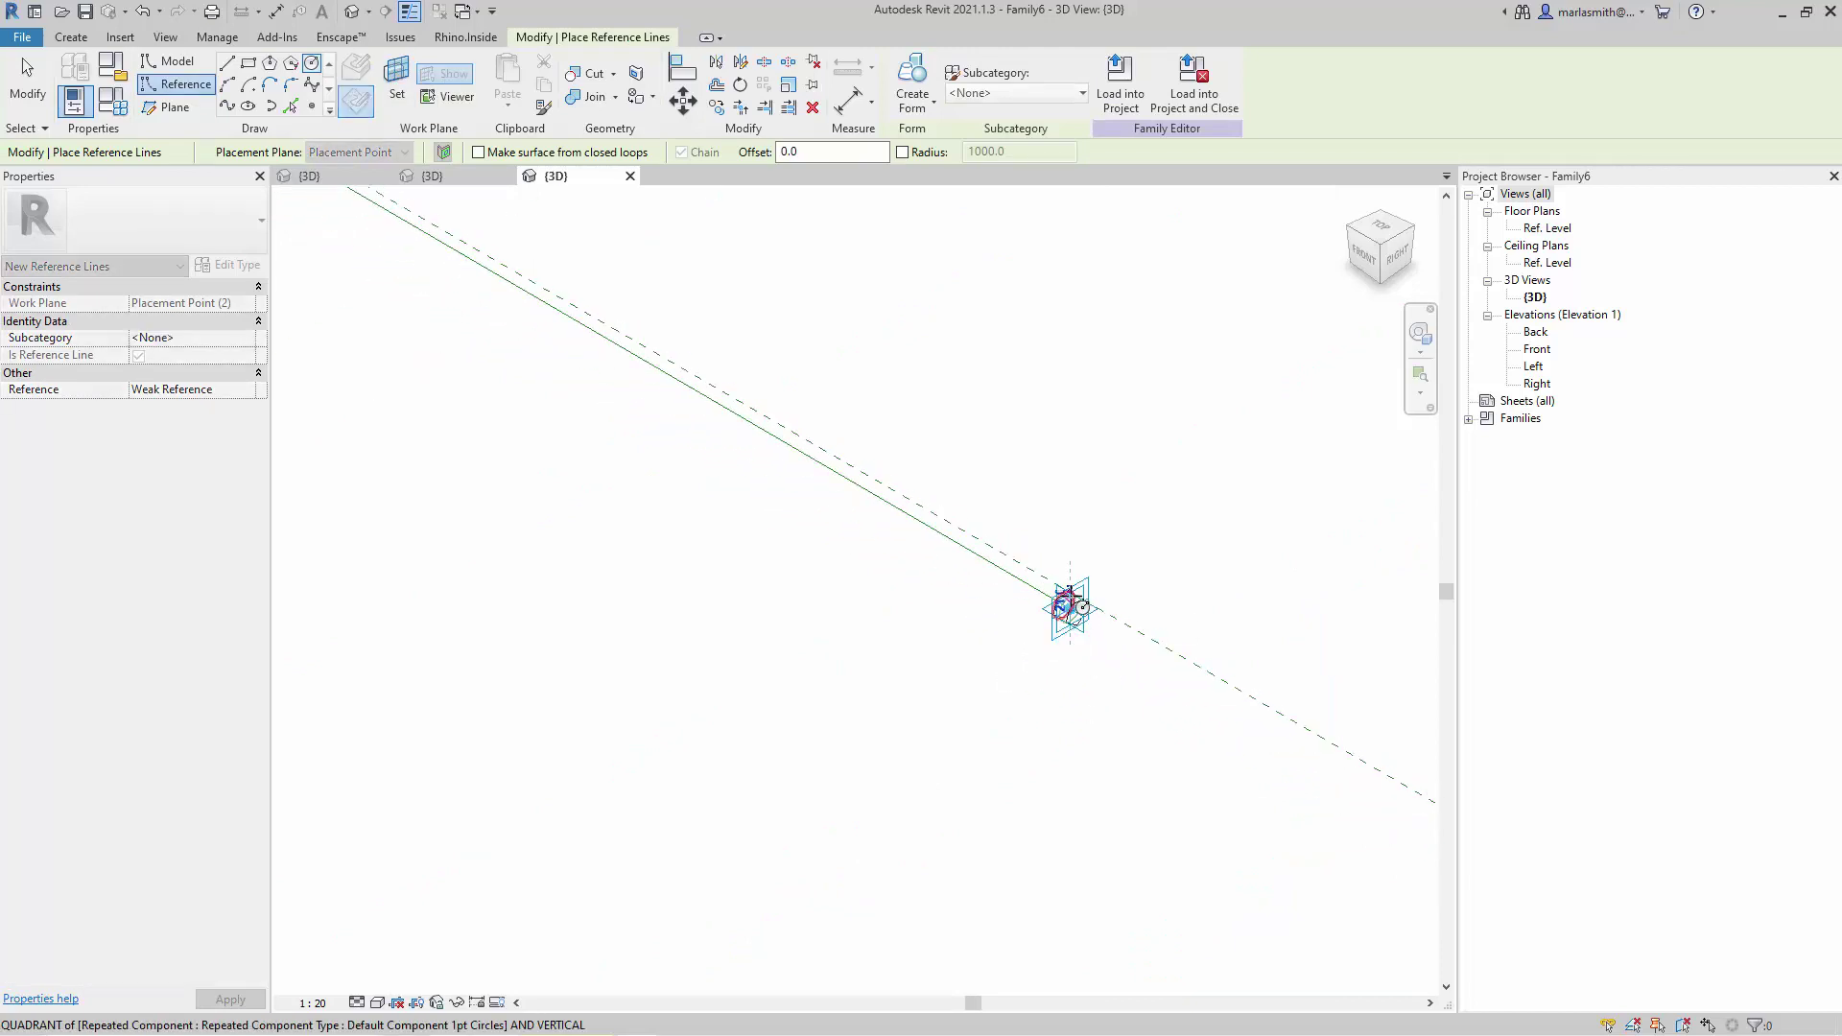
pyautogui.click(1067, 533)
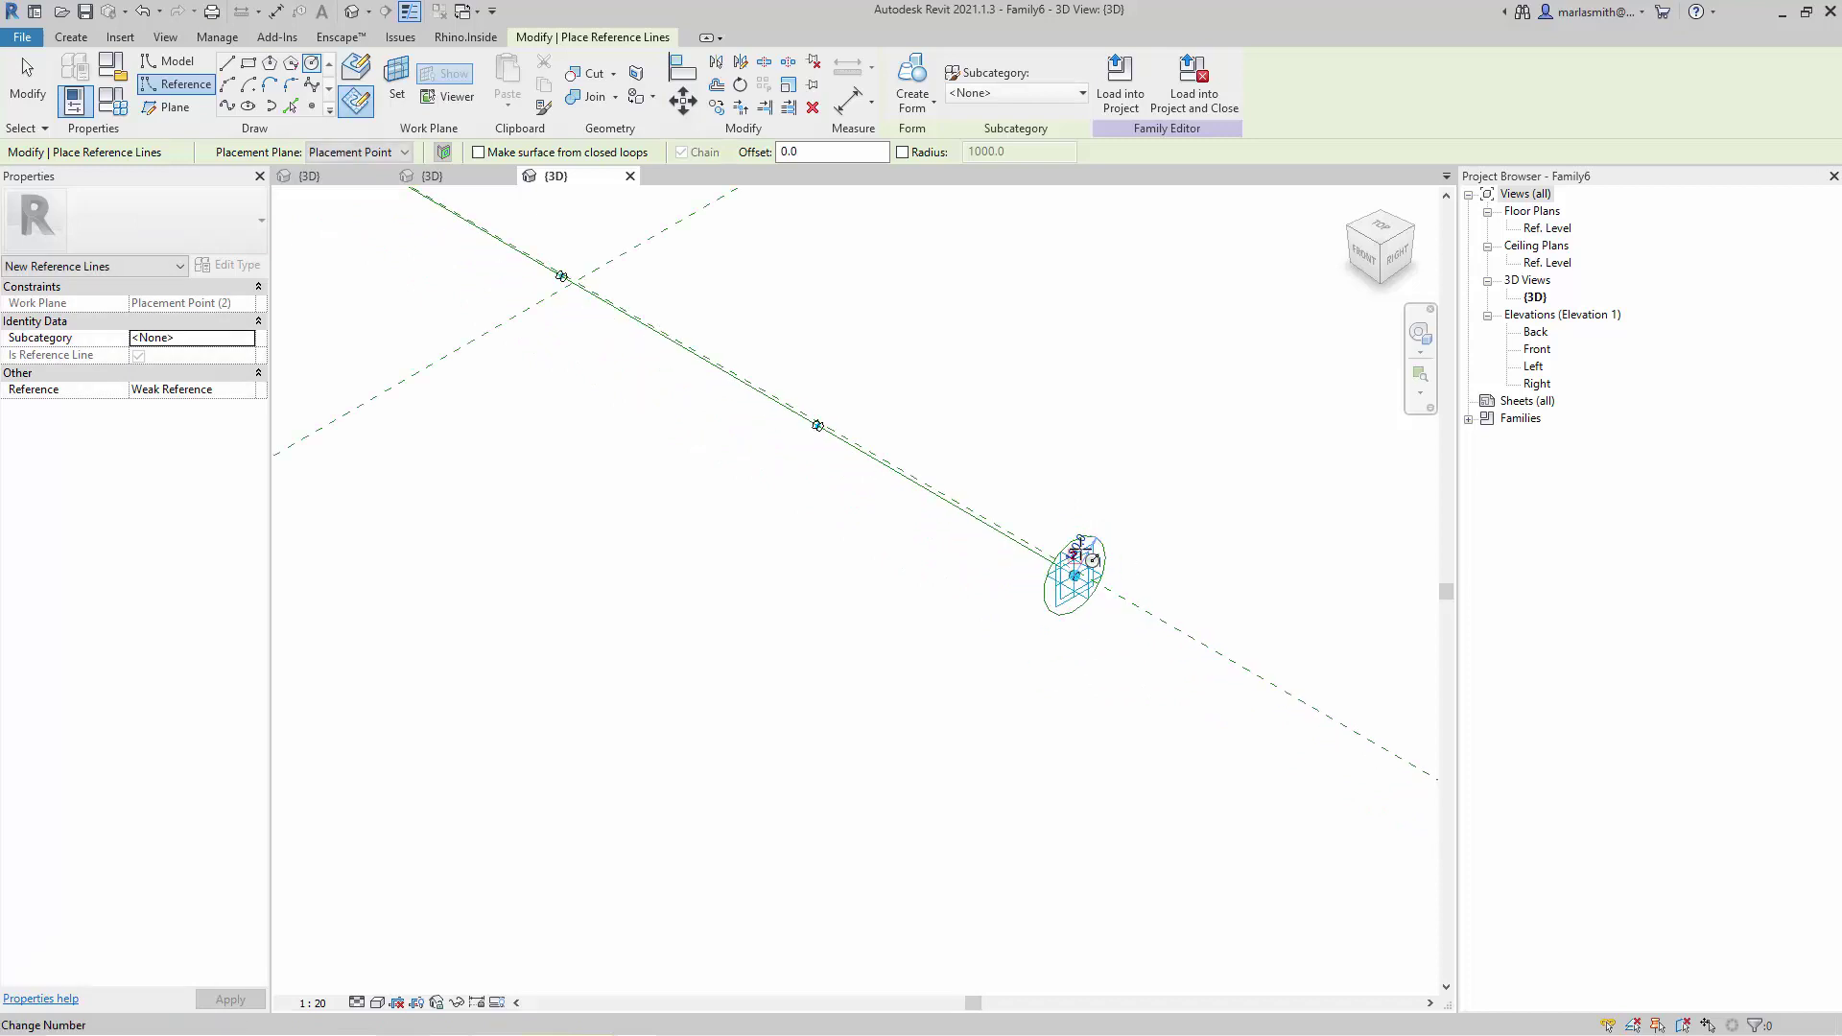
pyautogui.press('Escape')
pyautogui.press('Escape')
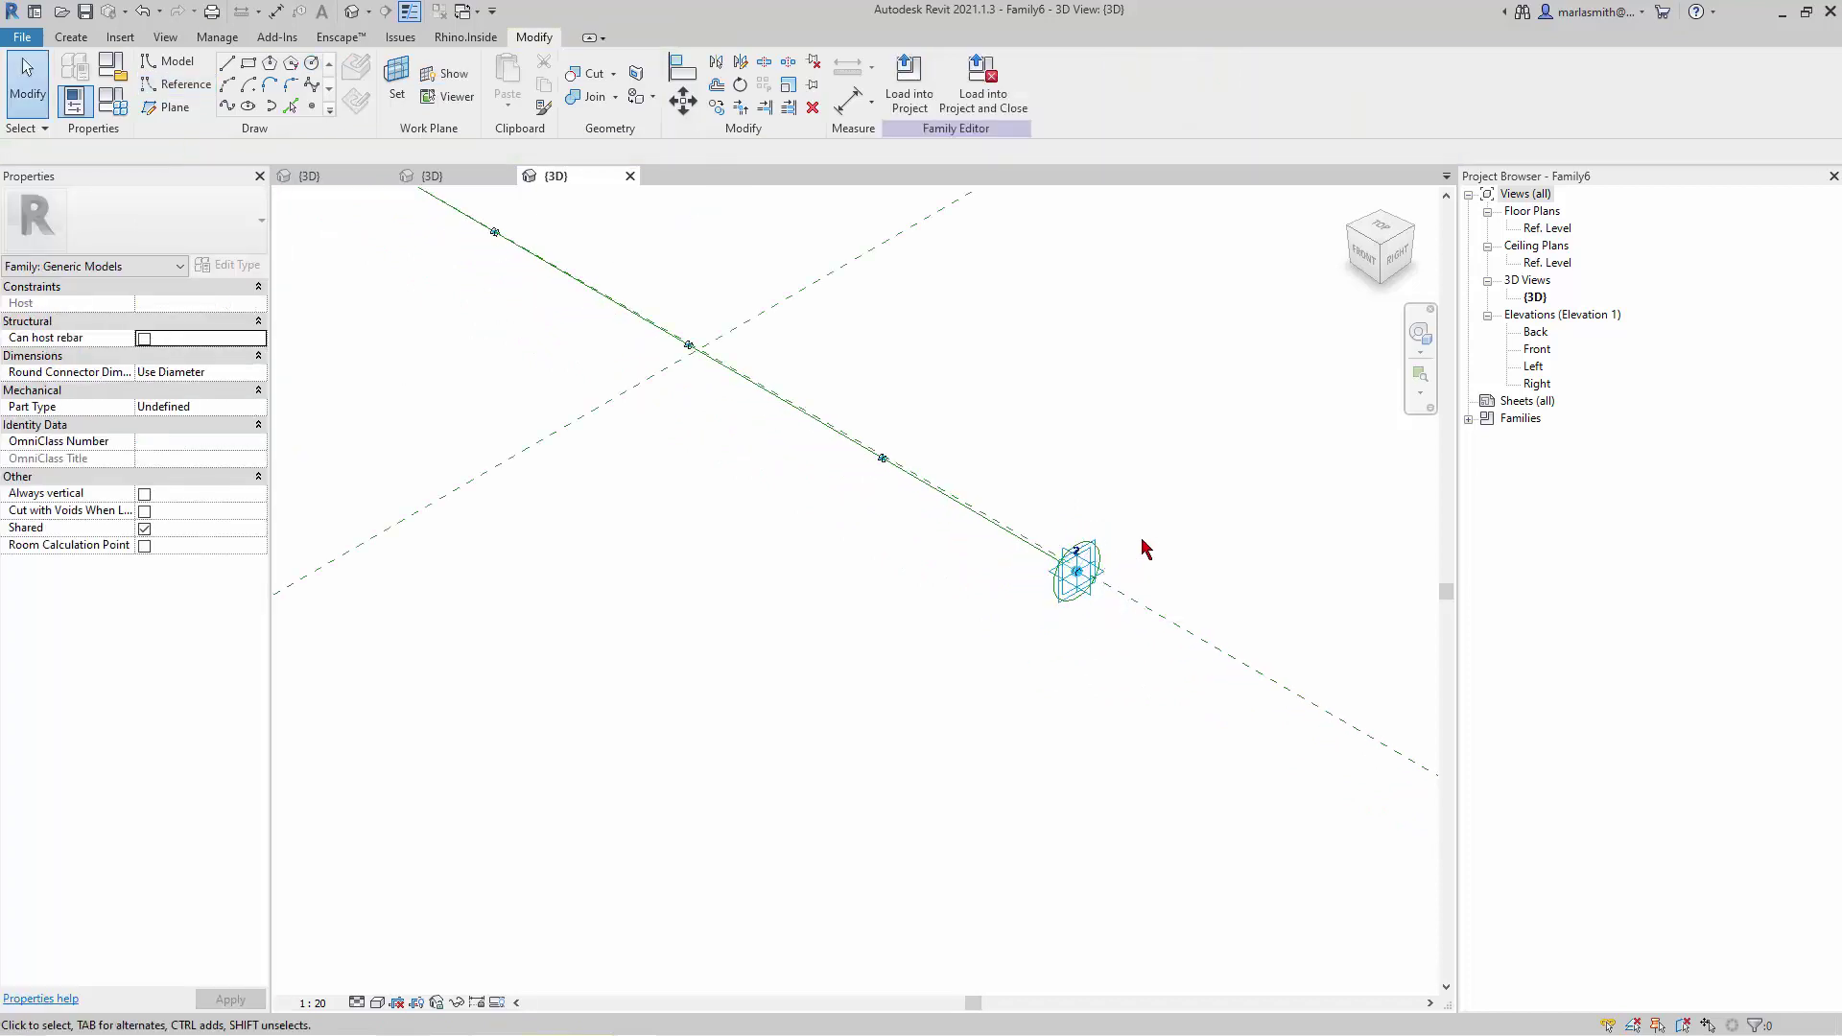
# Select the point 2 circle and orbit to view both placement points
pyautogui.scroll(2, 1139, 558)
pyautogui.click(1077, 559)
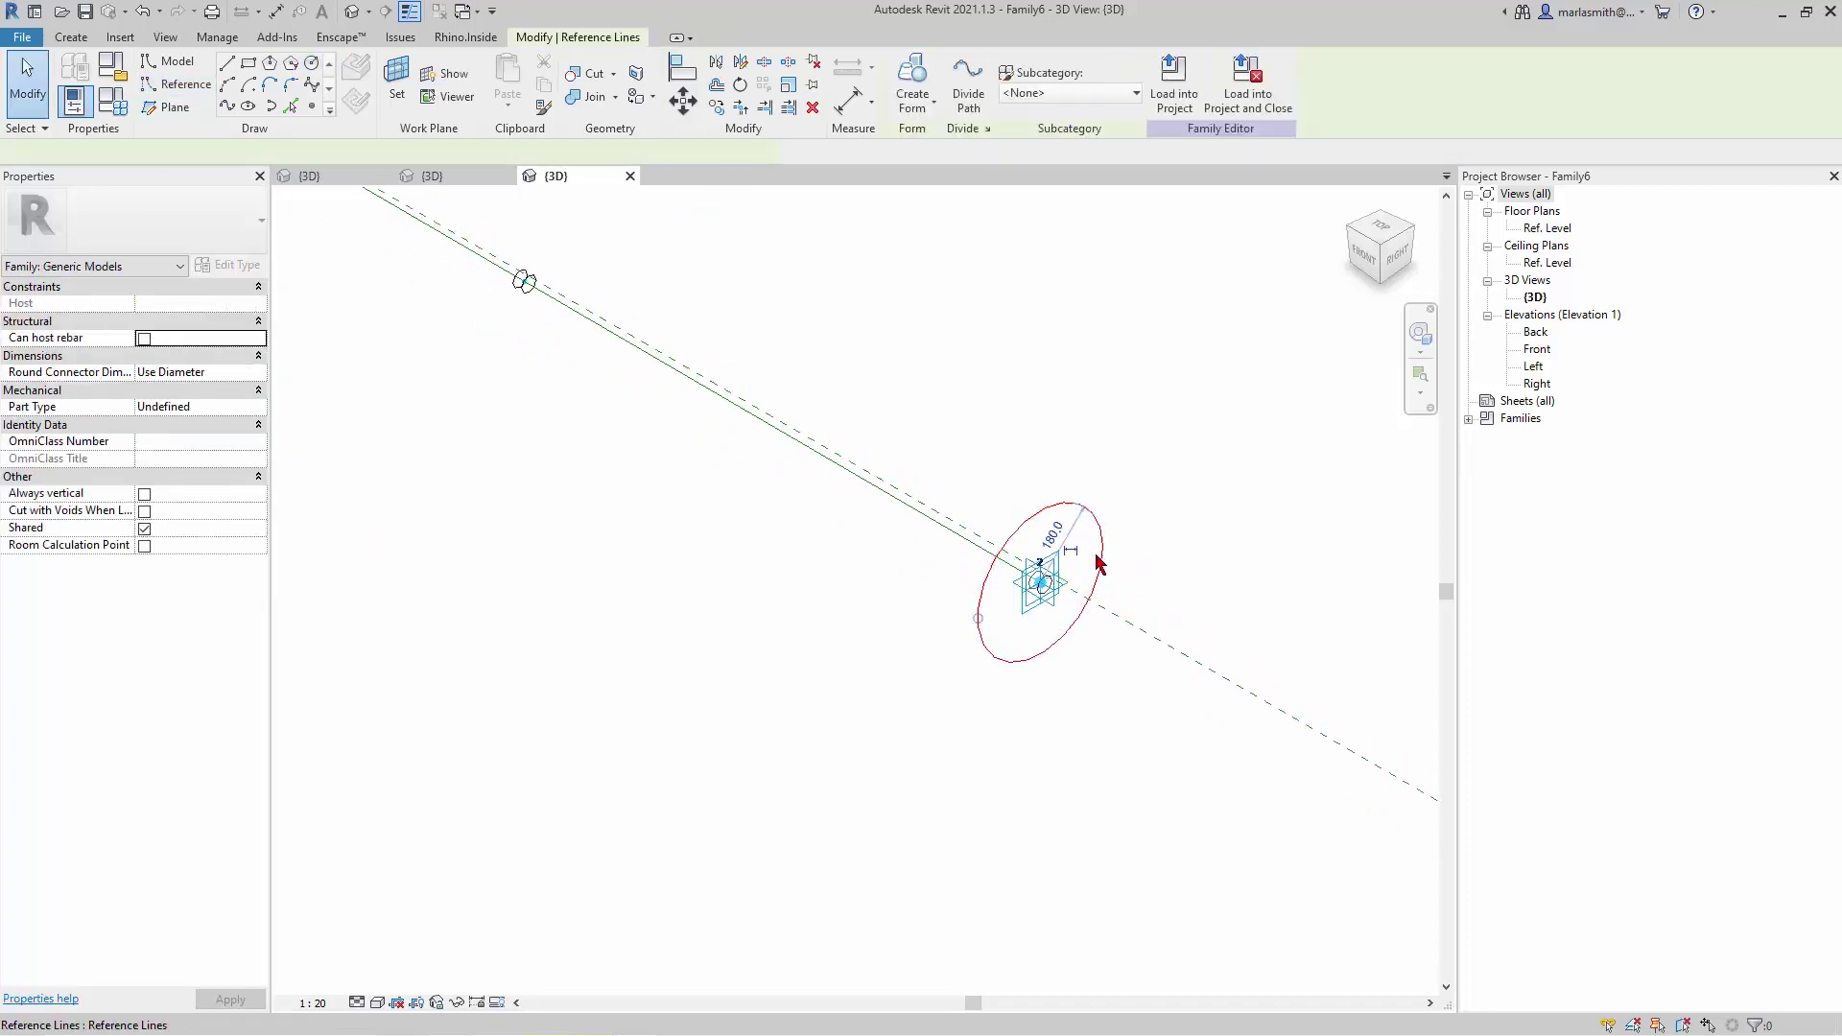
pyautogui.keyDown('shift'); pyautogui.moveTo(1152, 526); pyautogui.dragTo(1166, 549, button='middle'); pyautogui.keyUp('shift')
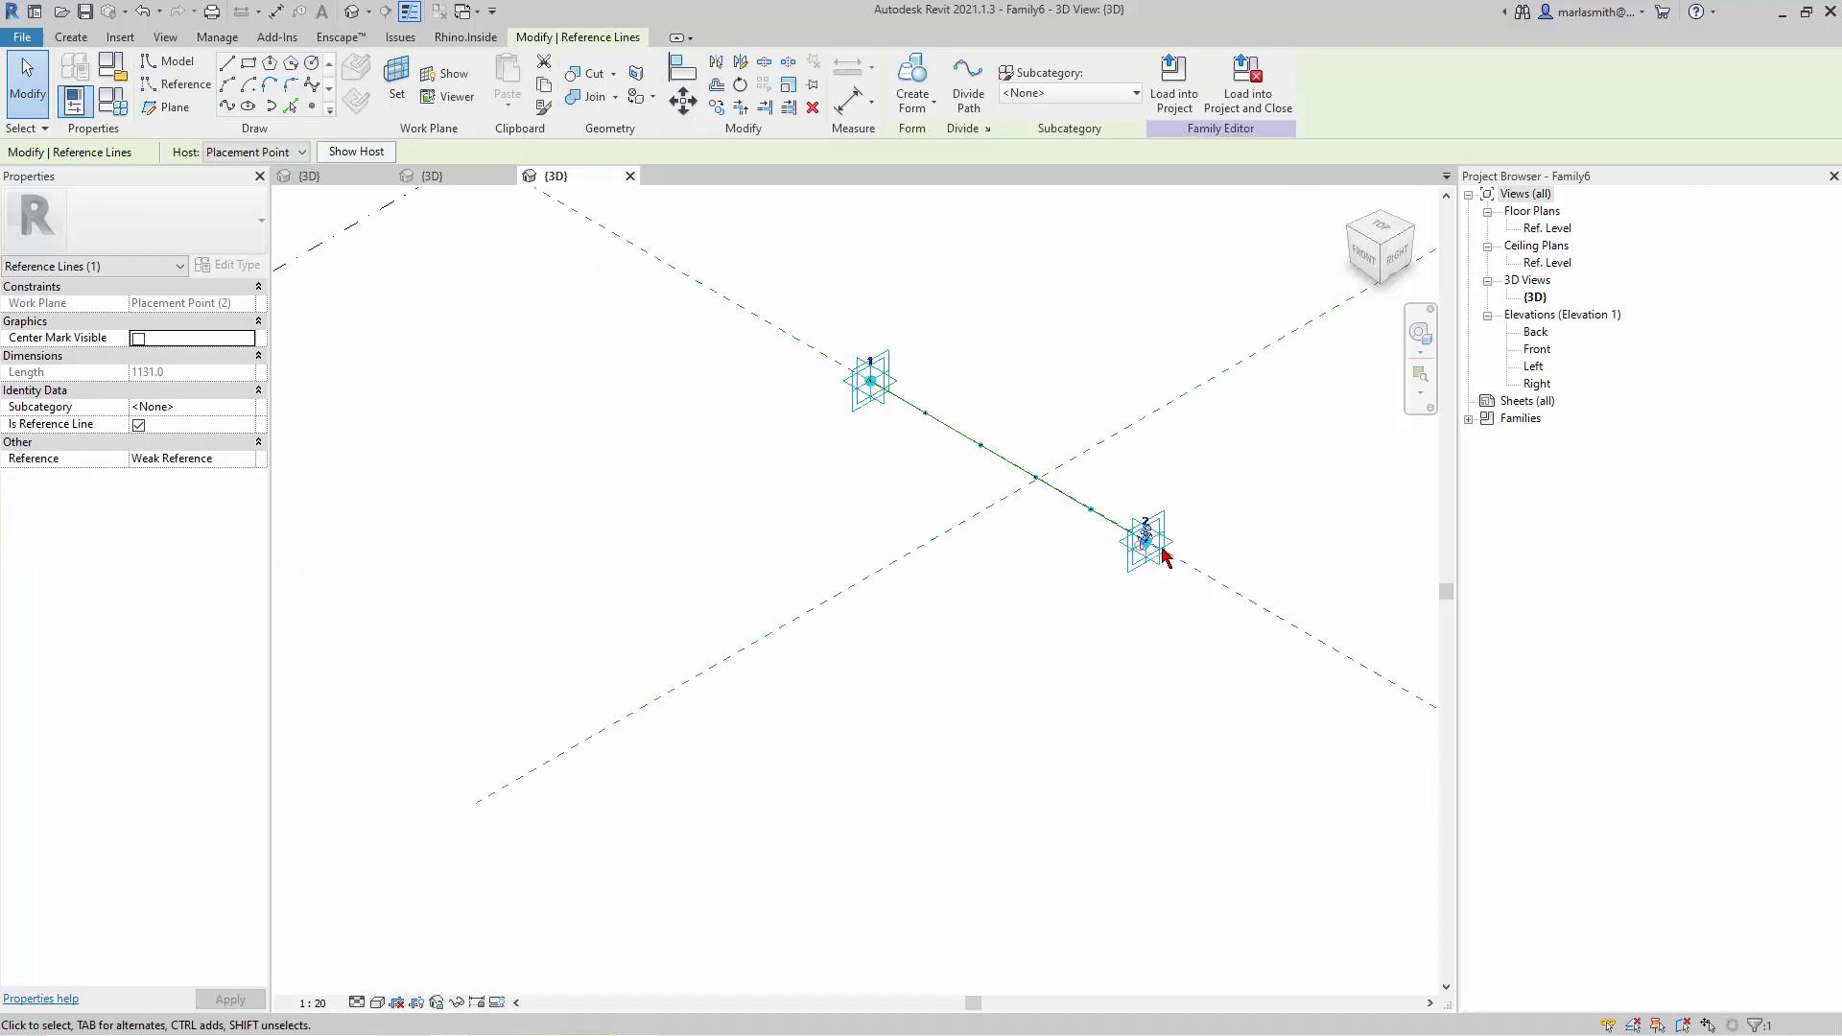
pyautogui.keyDown('shift'); pyautogui.moveTo(923, 396); pyautogui.dragTo(991, 309, button='middle'); pyautogui.keyUp('shift')
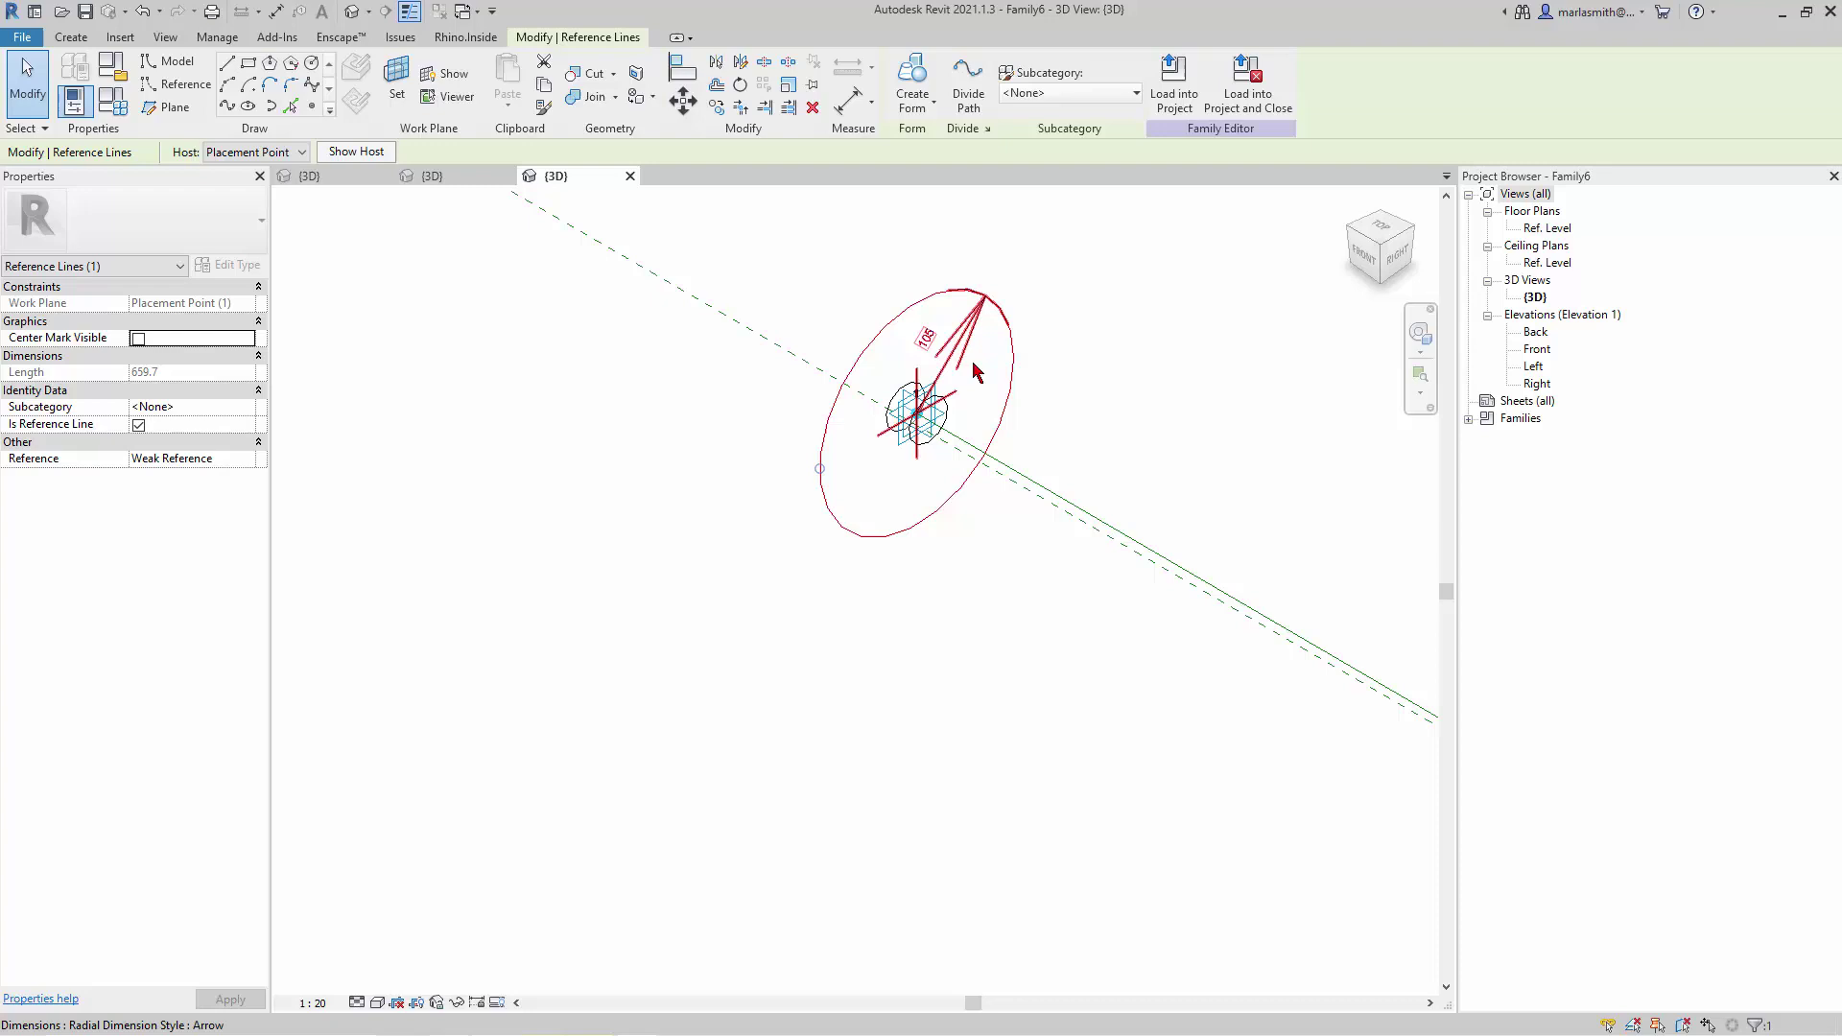
# Make the 105 radius dimension permanent and drive it with a new type parameter Rad Cylinder
pyautogui.click(1036, 366)
pyautogui.click(971, 317)
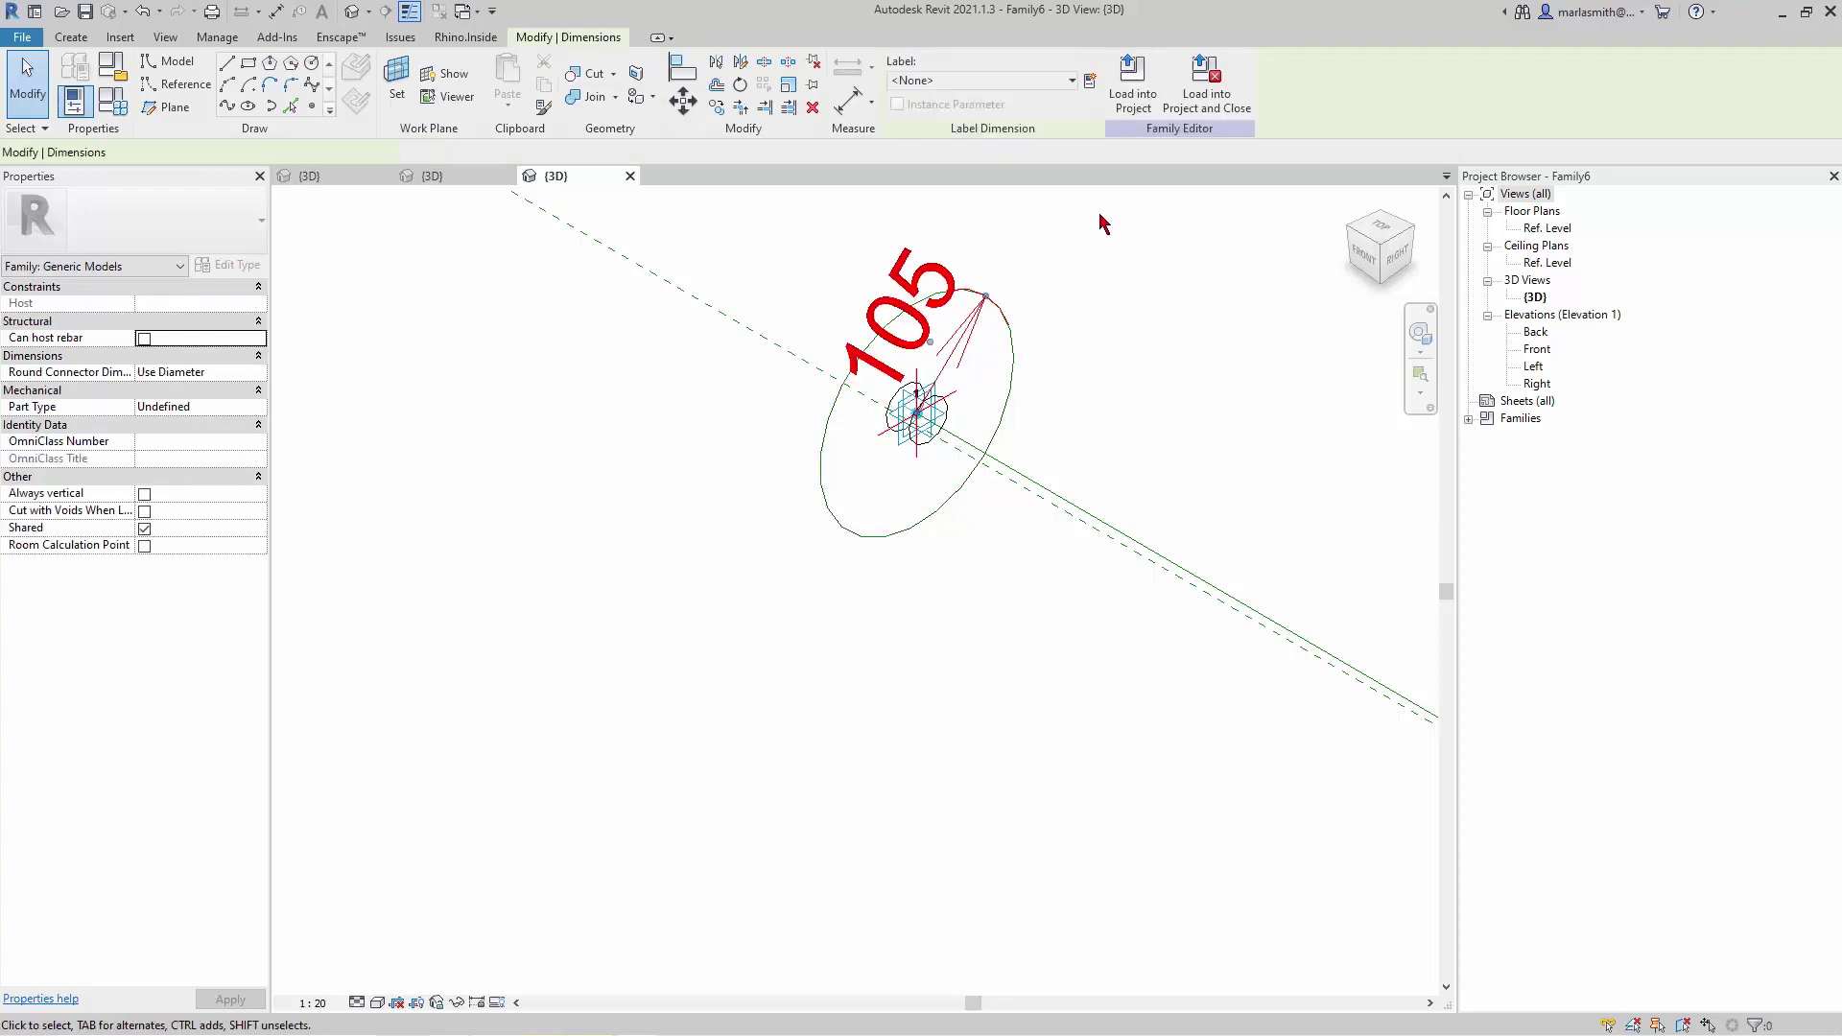
pyautogui.click(1094, 89)
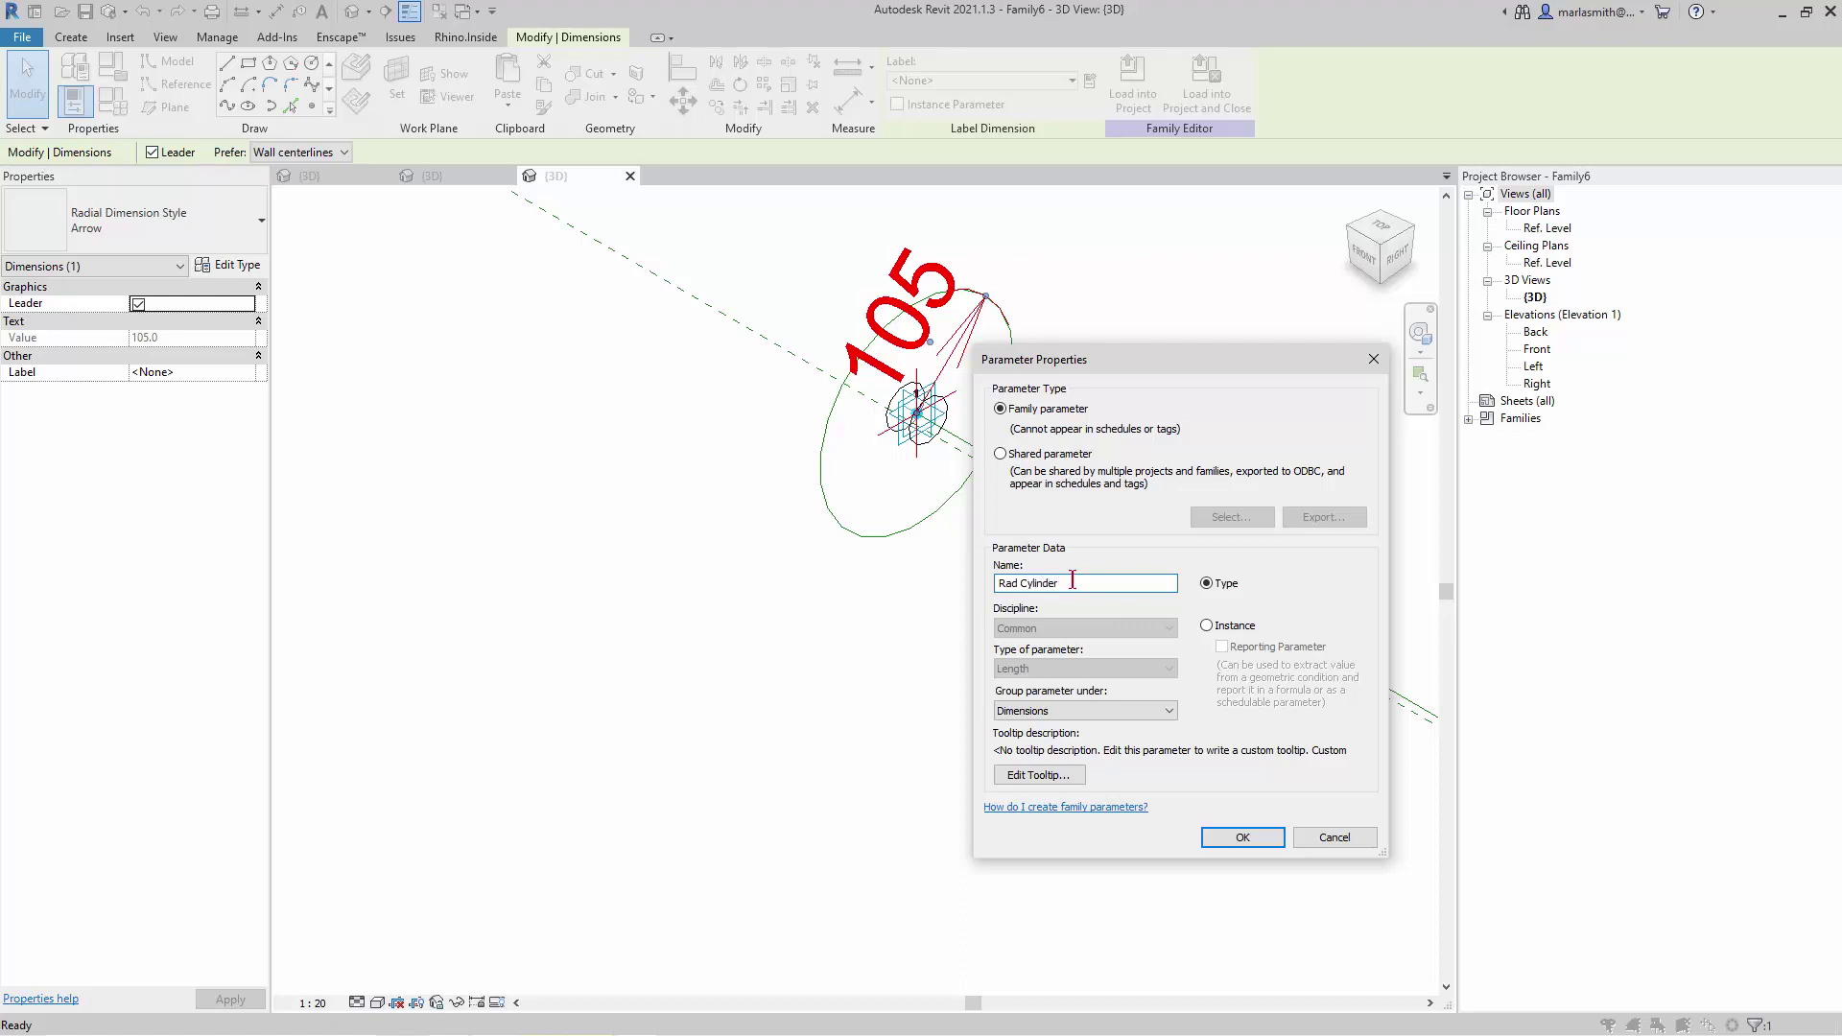
pyautogui.click(1245, 838)
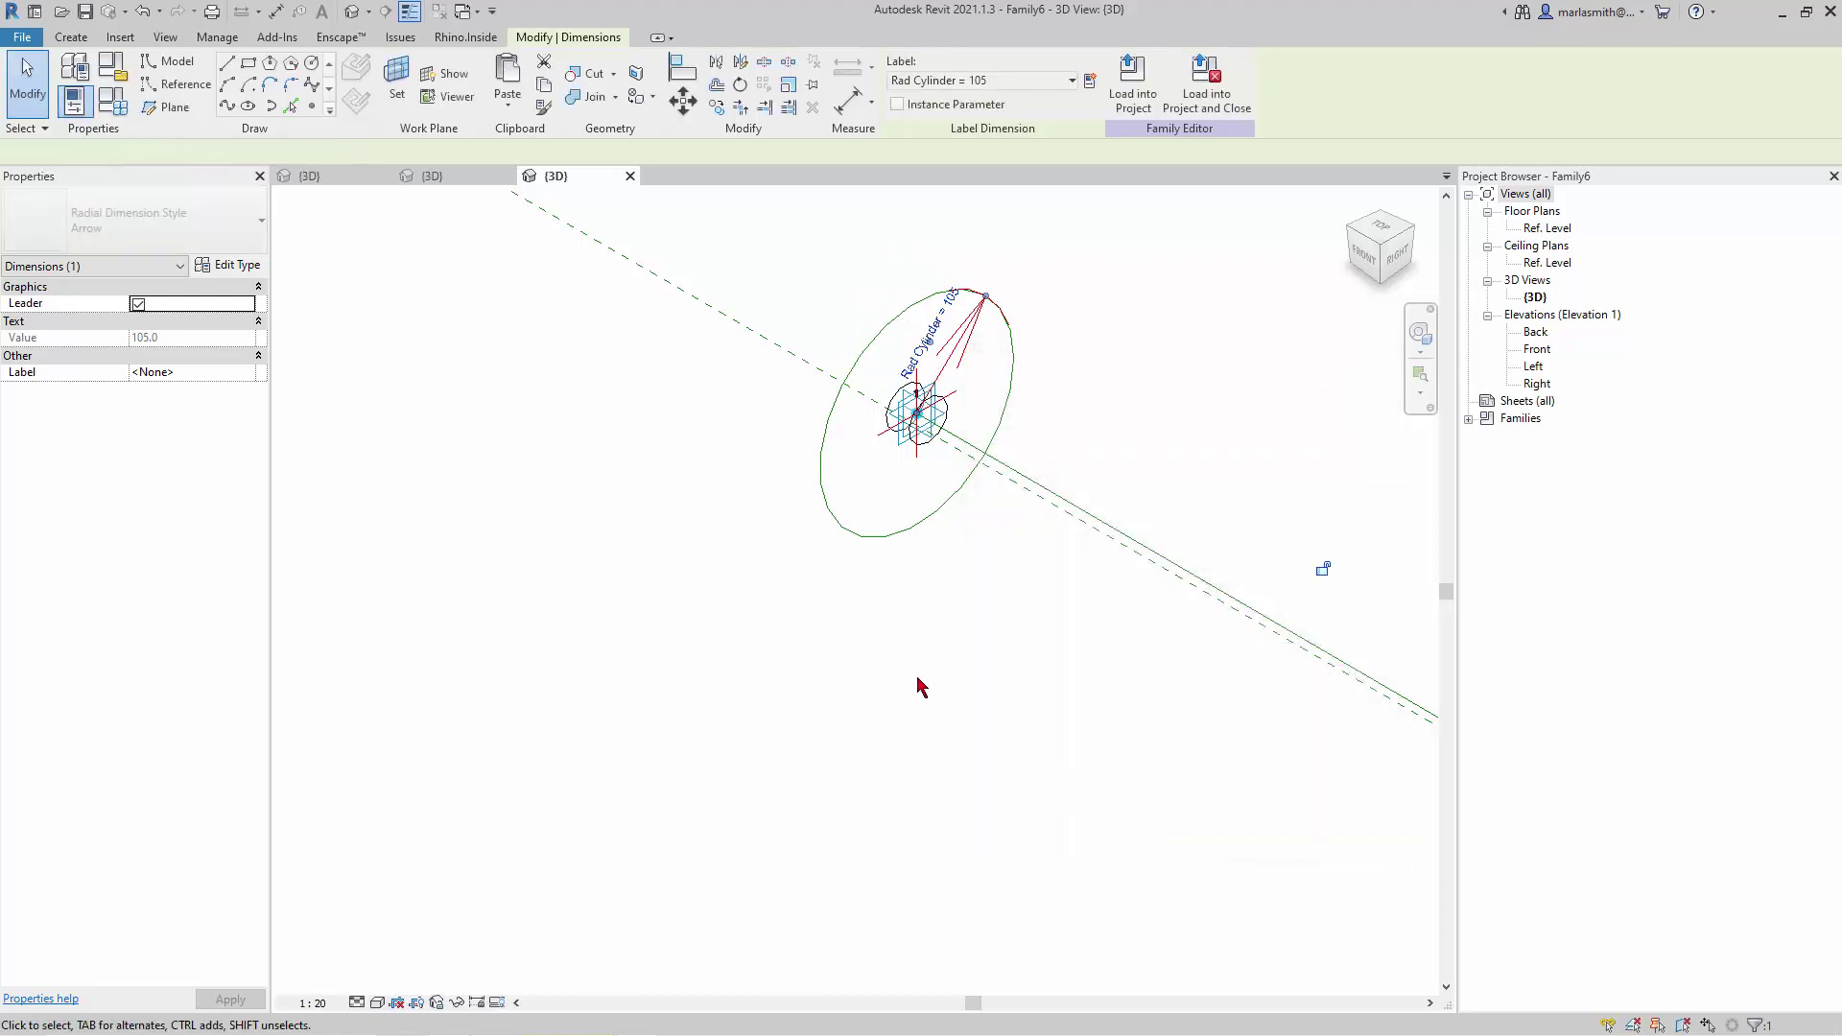
pyautogui.scroll(-5, 607, 348)
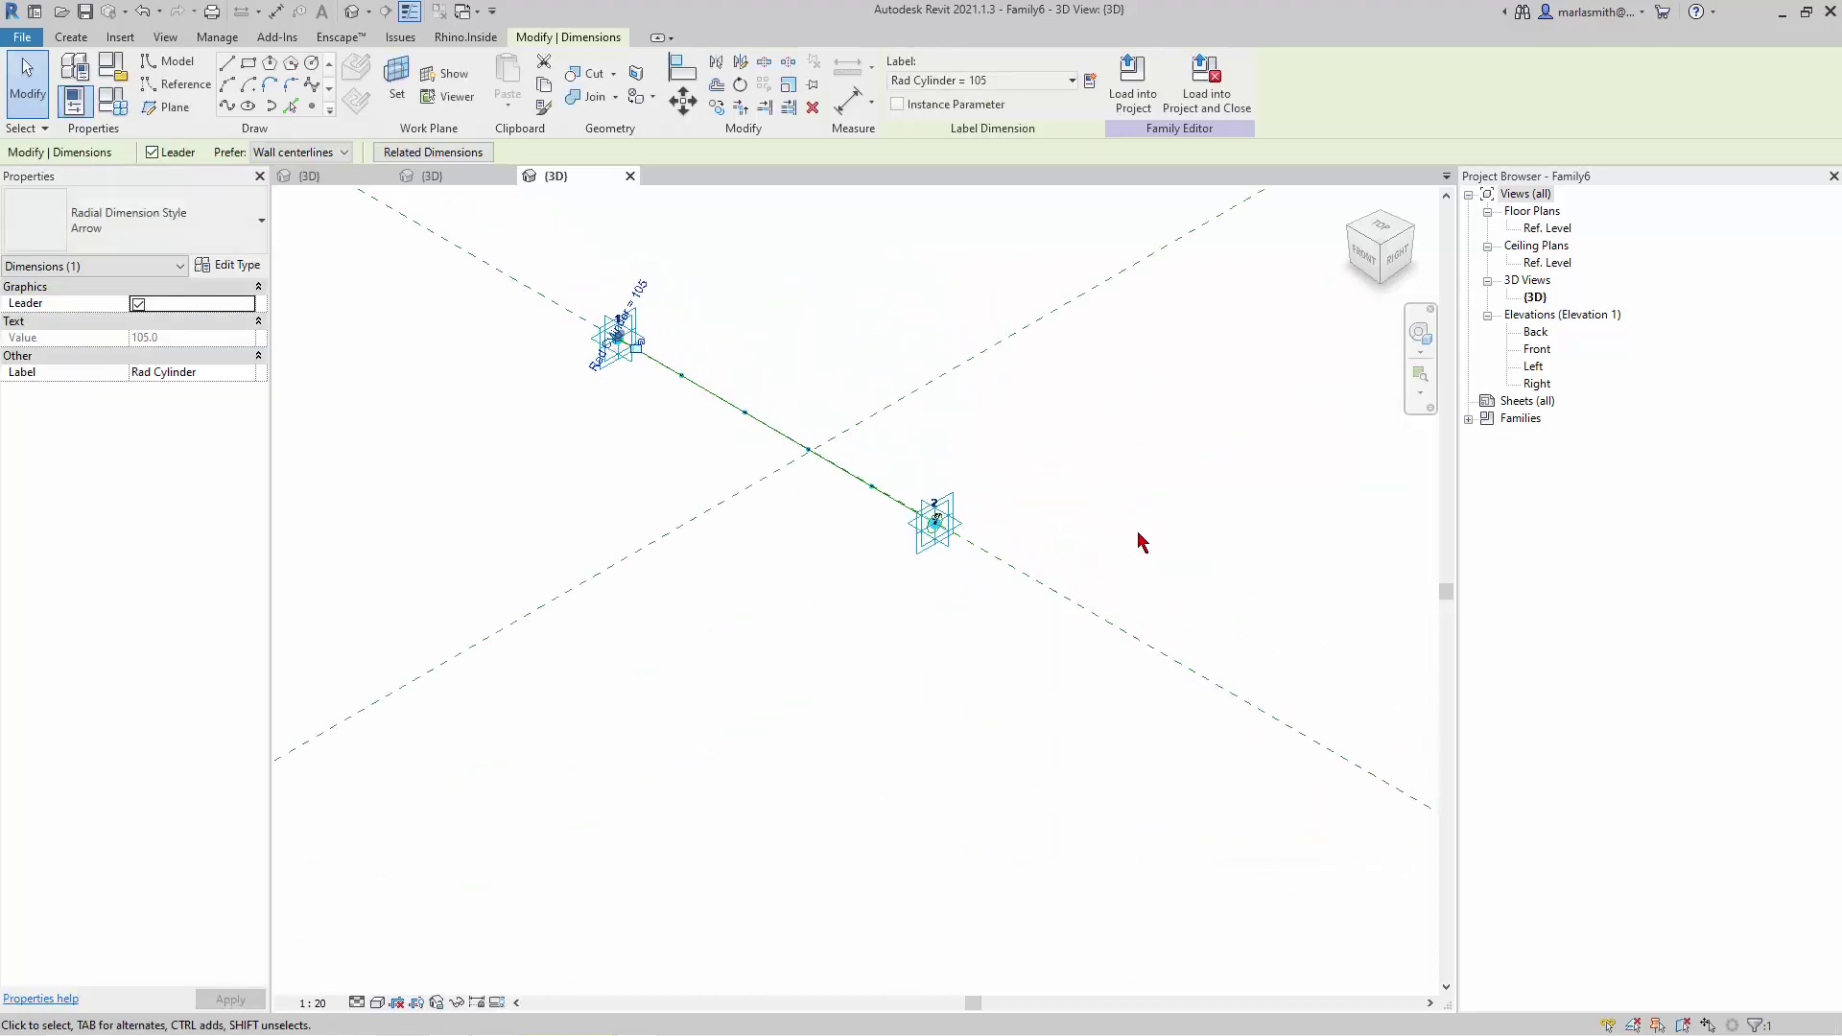
pyautogui.scroll(5, 687, 527)
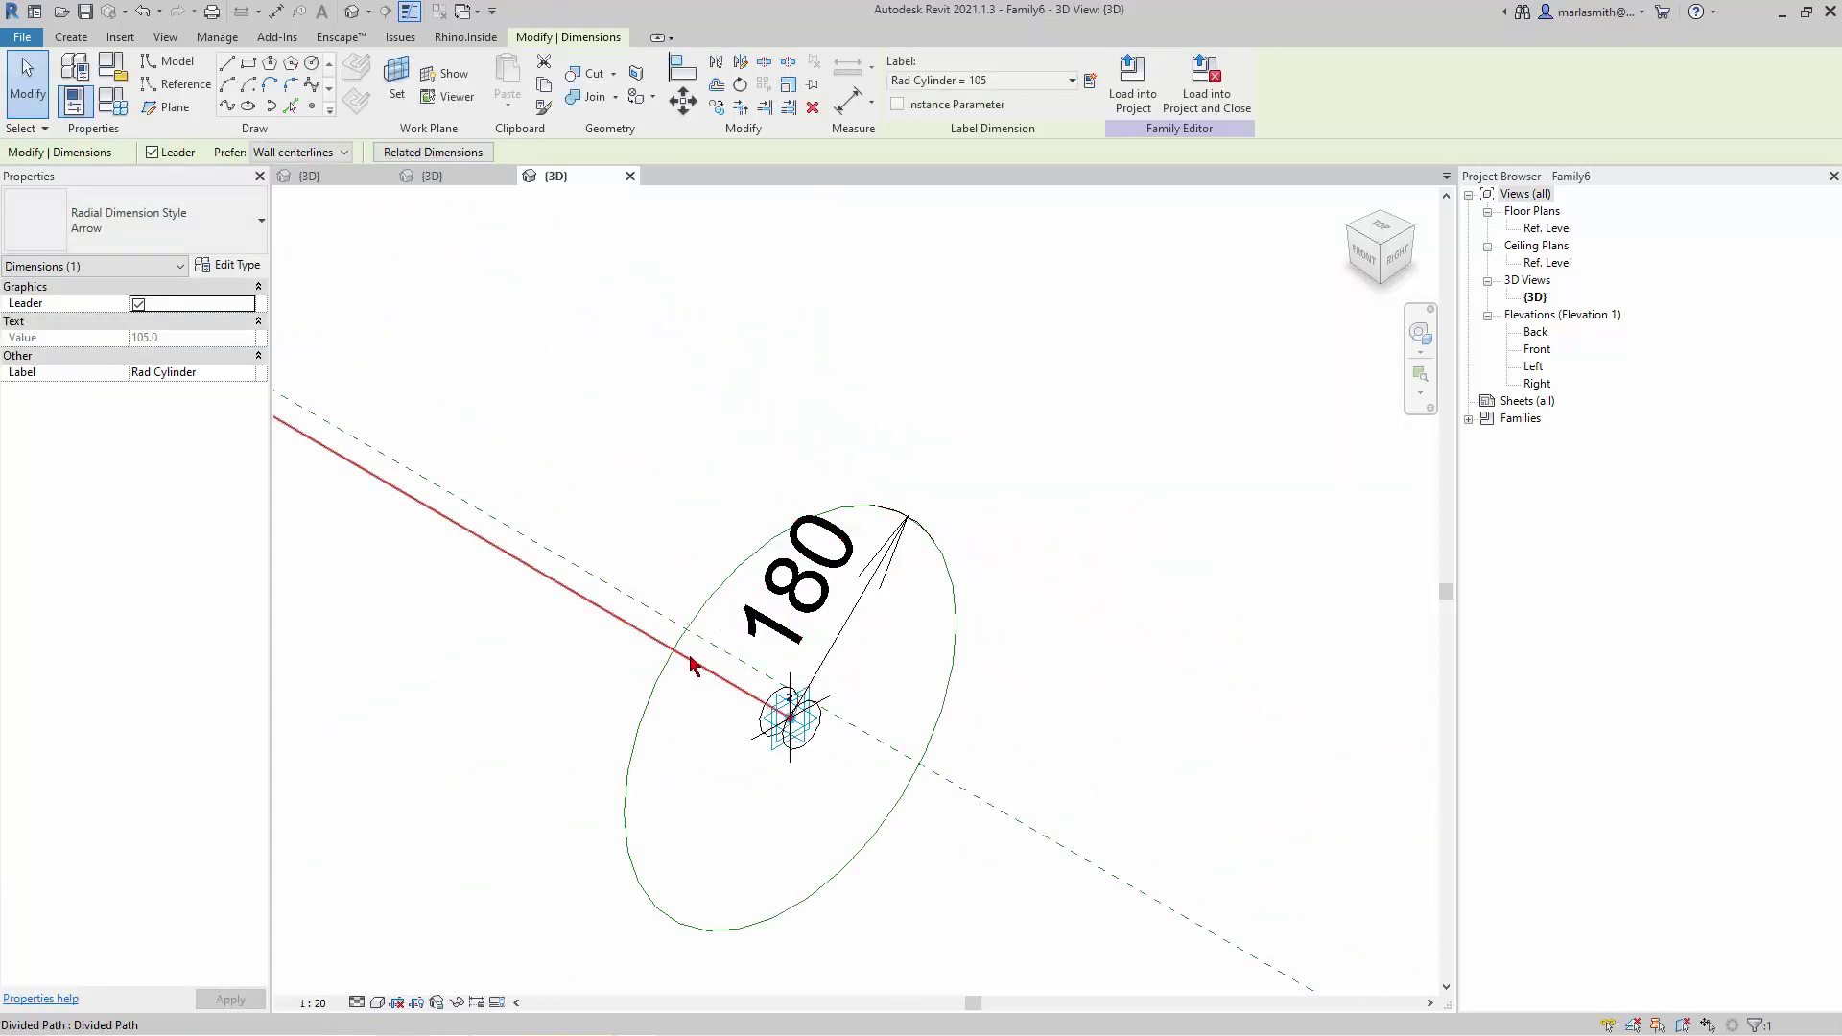
# Label the point 2 circle's 180 radius dimension with Rad Cylinder
pyautogui.click(710, 625)
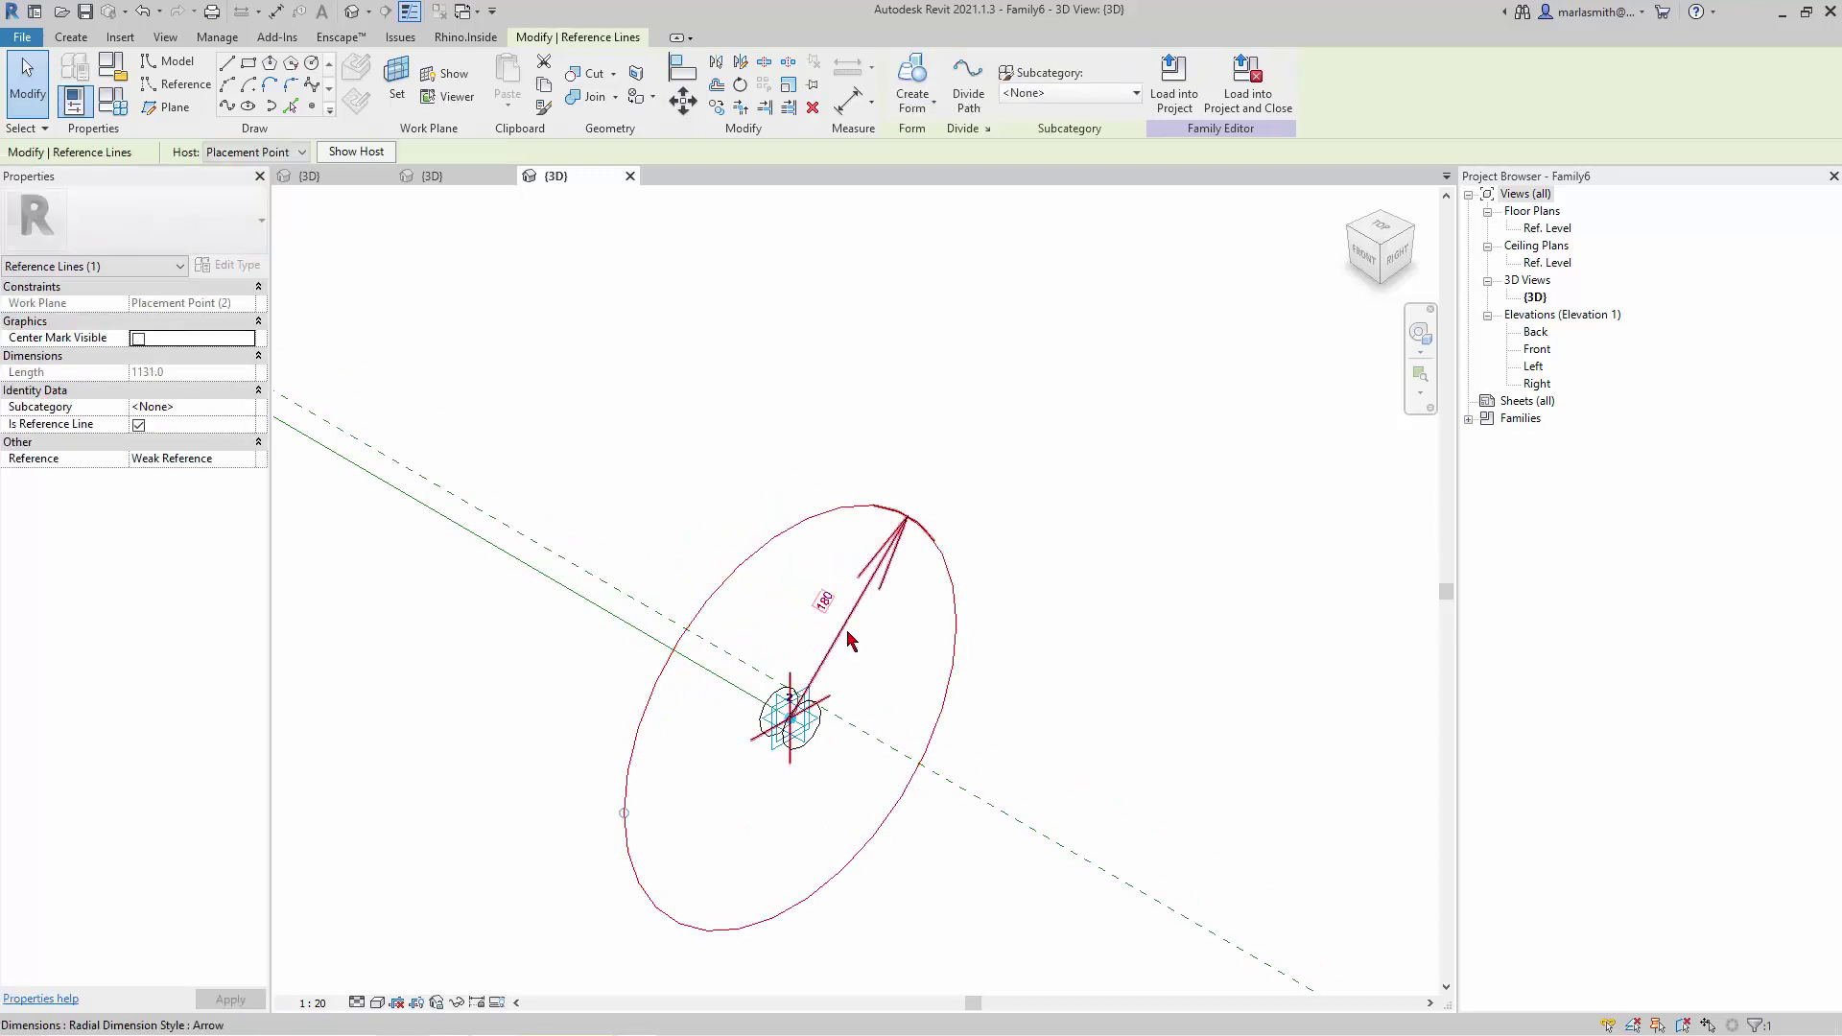
pyautogui.click(835, 604)
pyautogui.click(1071, 81)
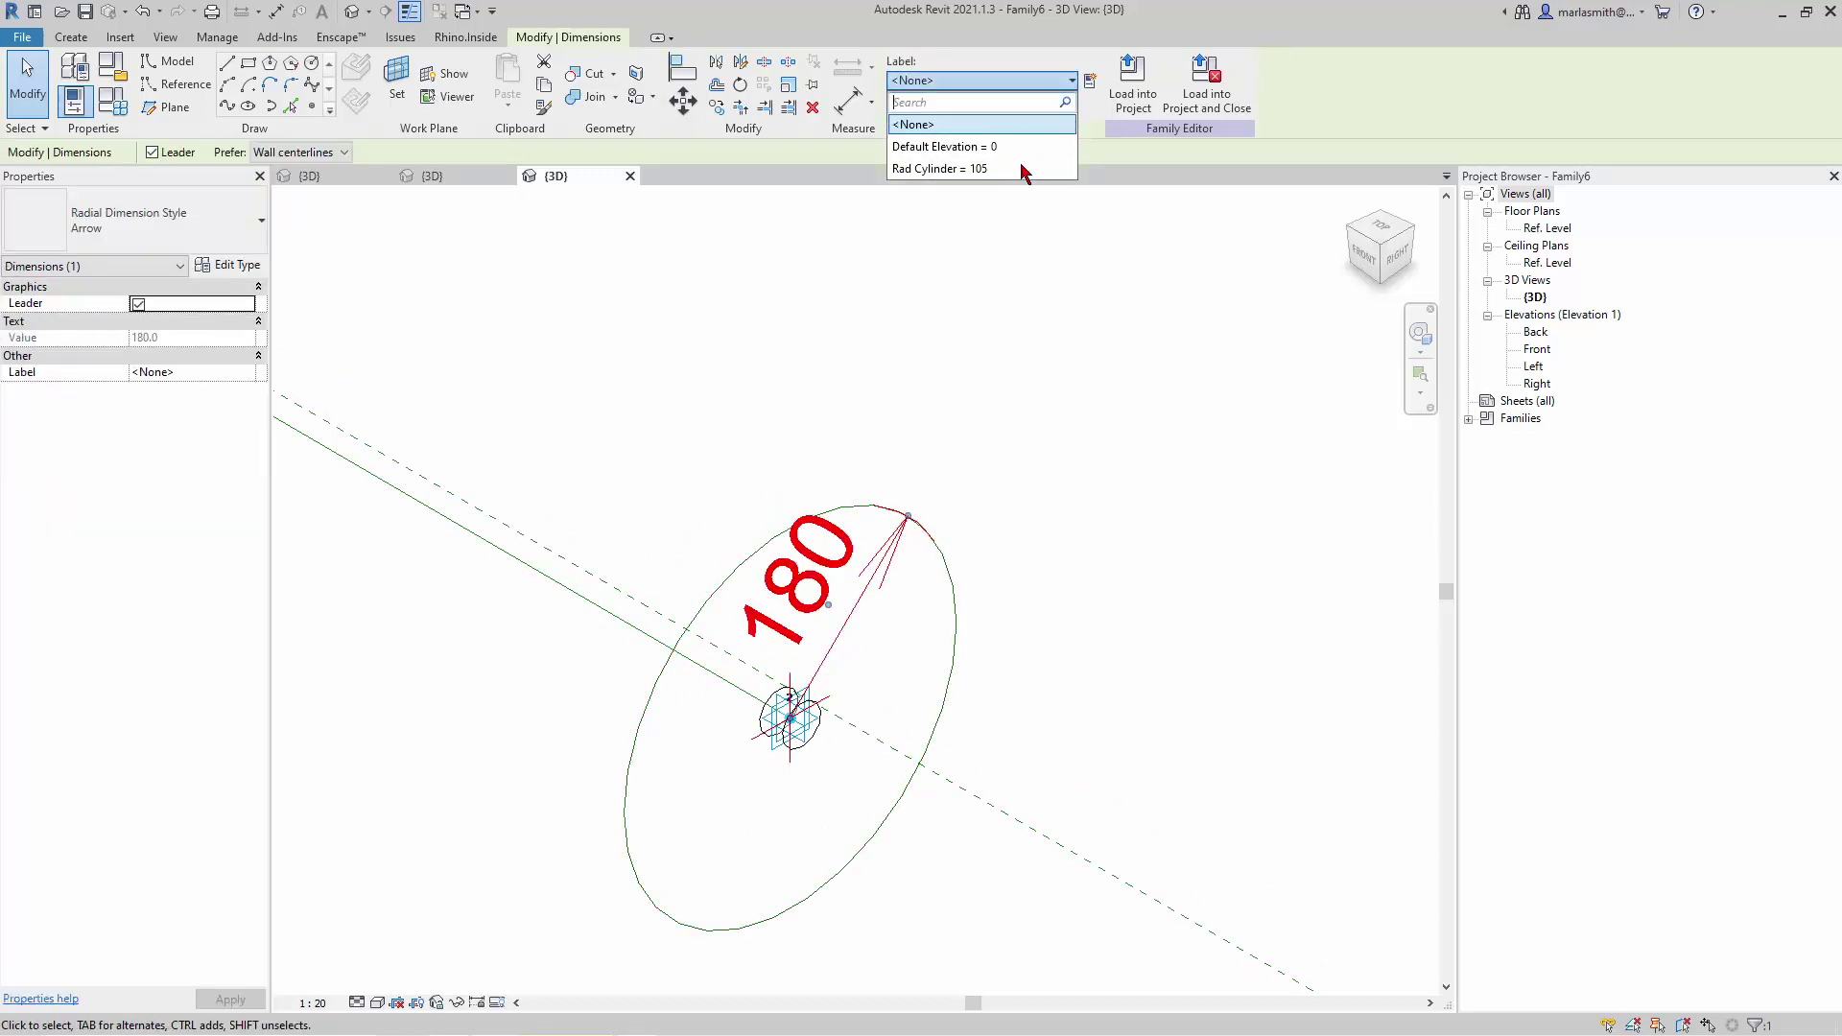
pyautogui.click(950, 173)
pyautogui.click(1045, 469)
pyautogui.scroll(-3, 1045, 469)
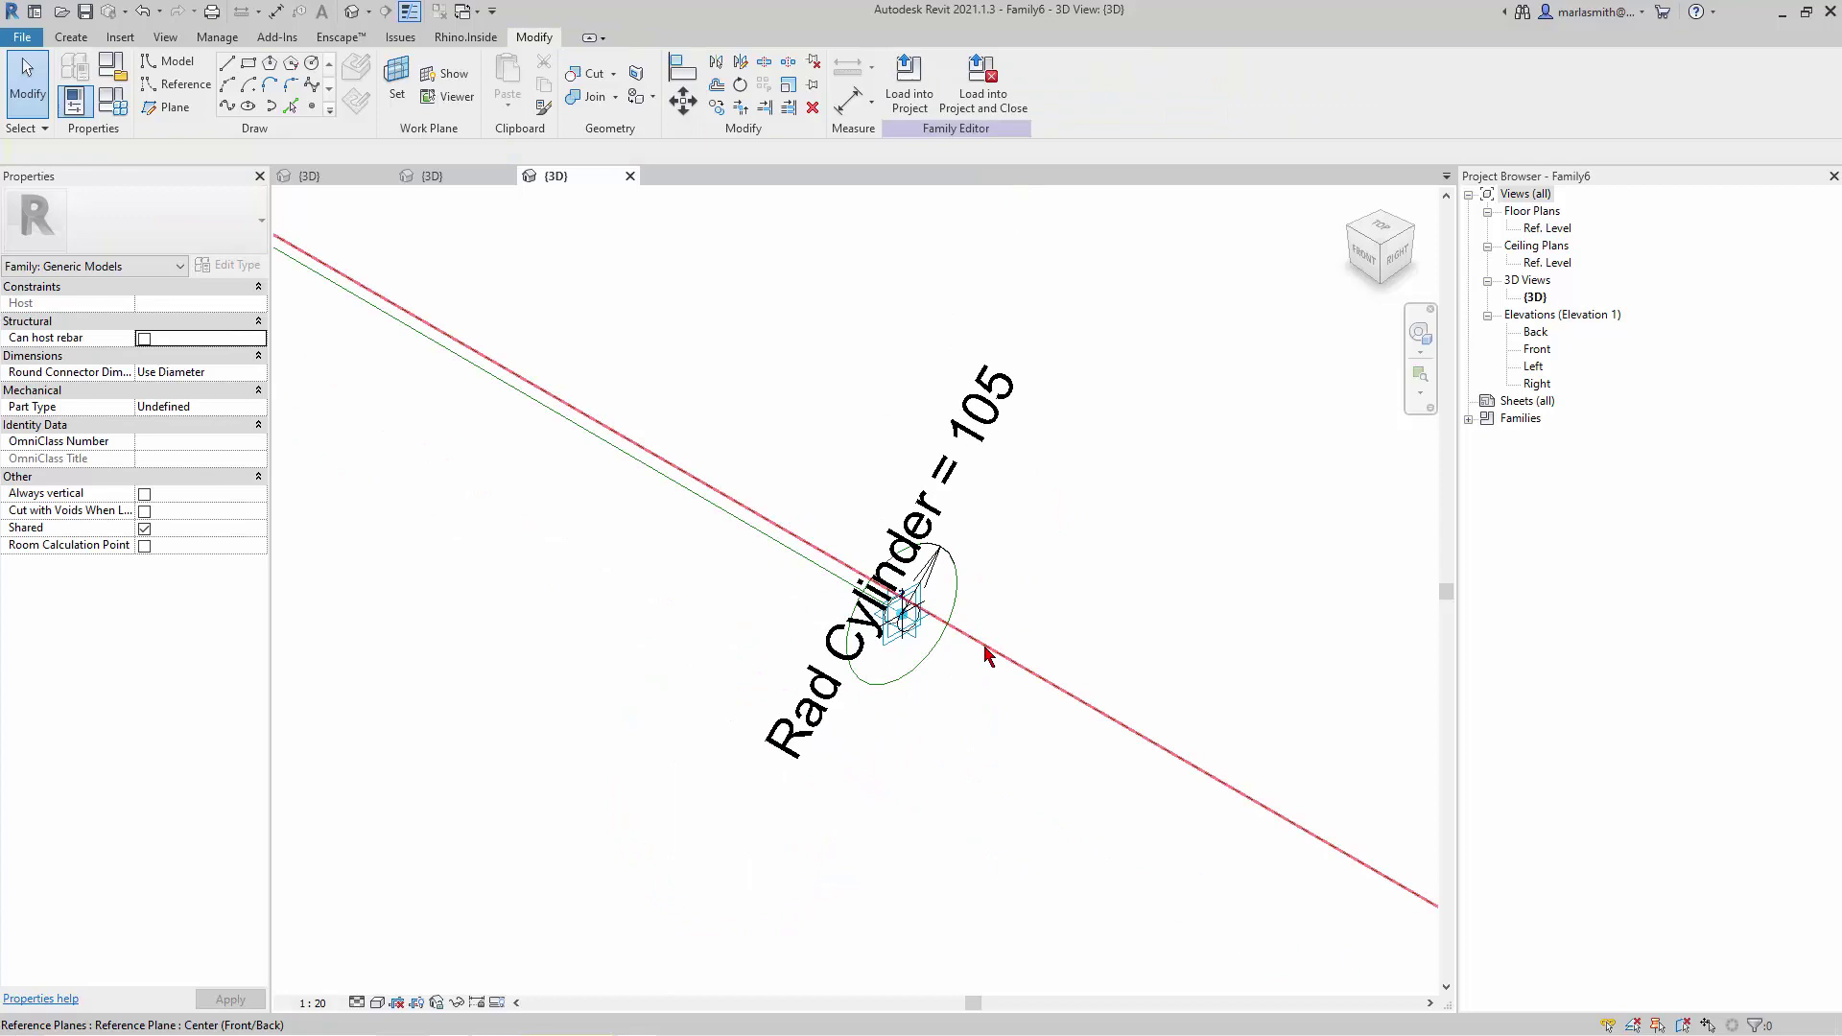
# Select the reference circle, then clear the selection while zooming around
pyautogui.click(933, 656)
pyautogui.scroll(-3, 1125, 565)
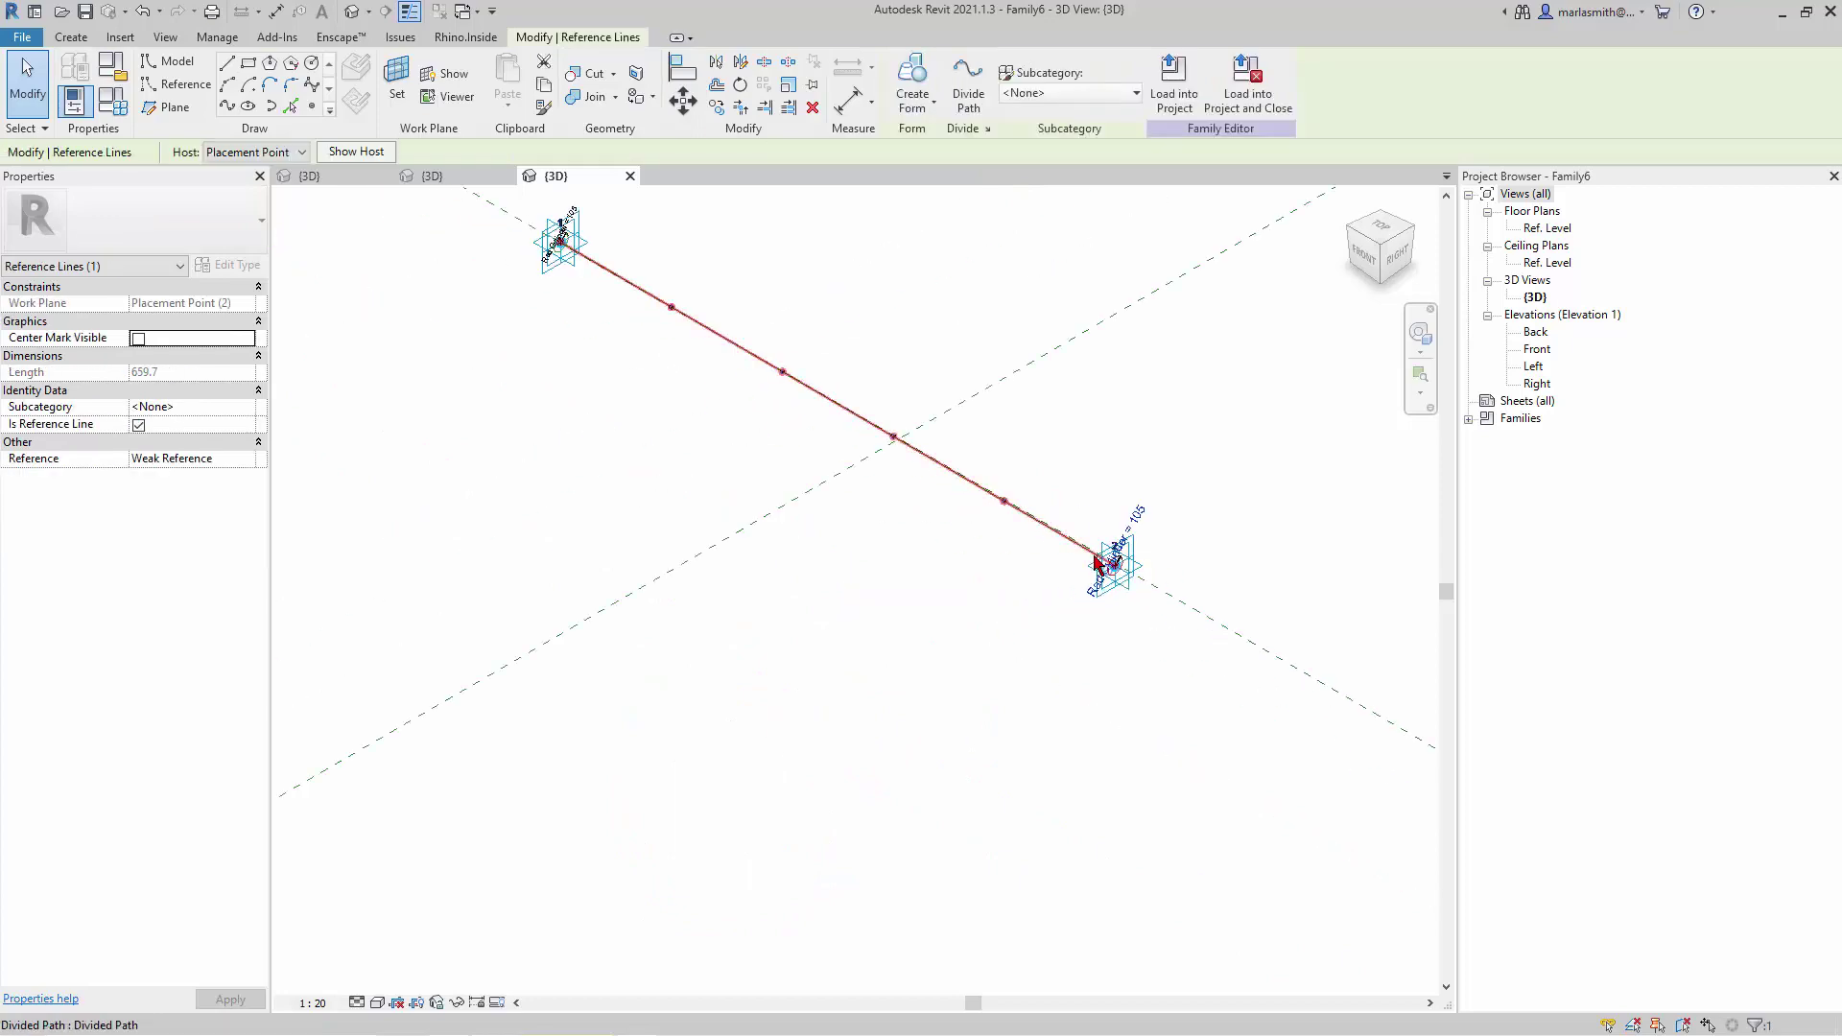
pyautogui.scroll(3, 581, 226)
pyautogui.scroll(5, 827, 431)
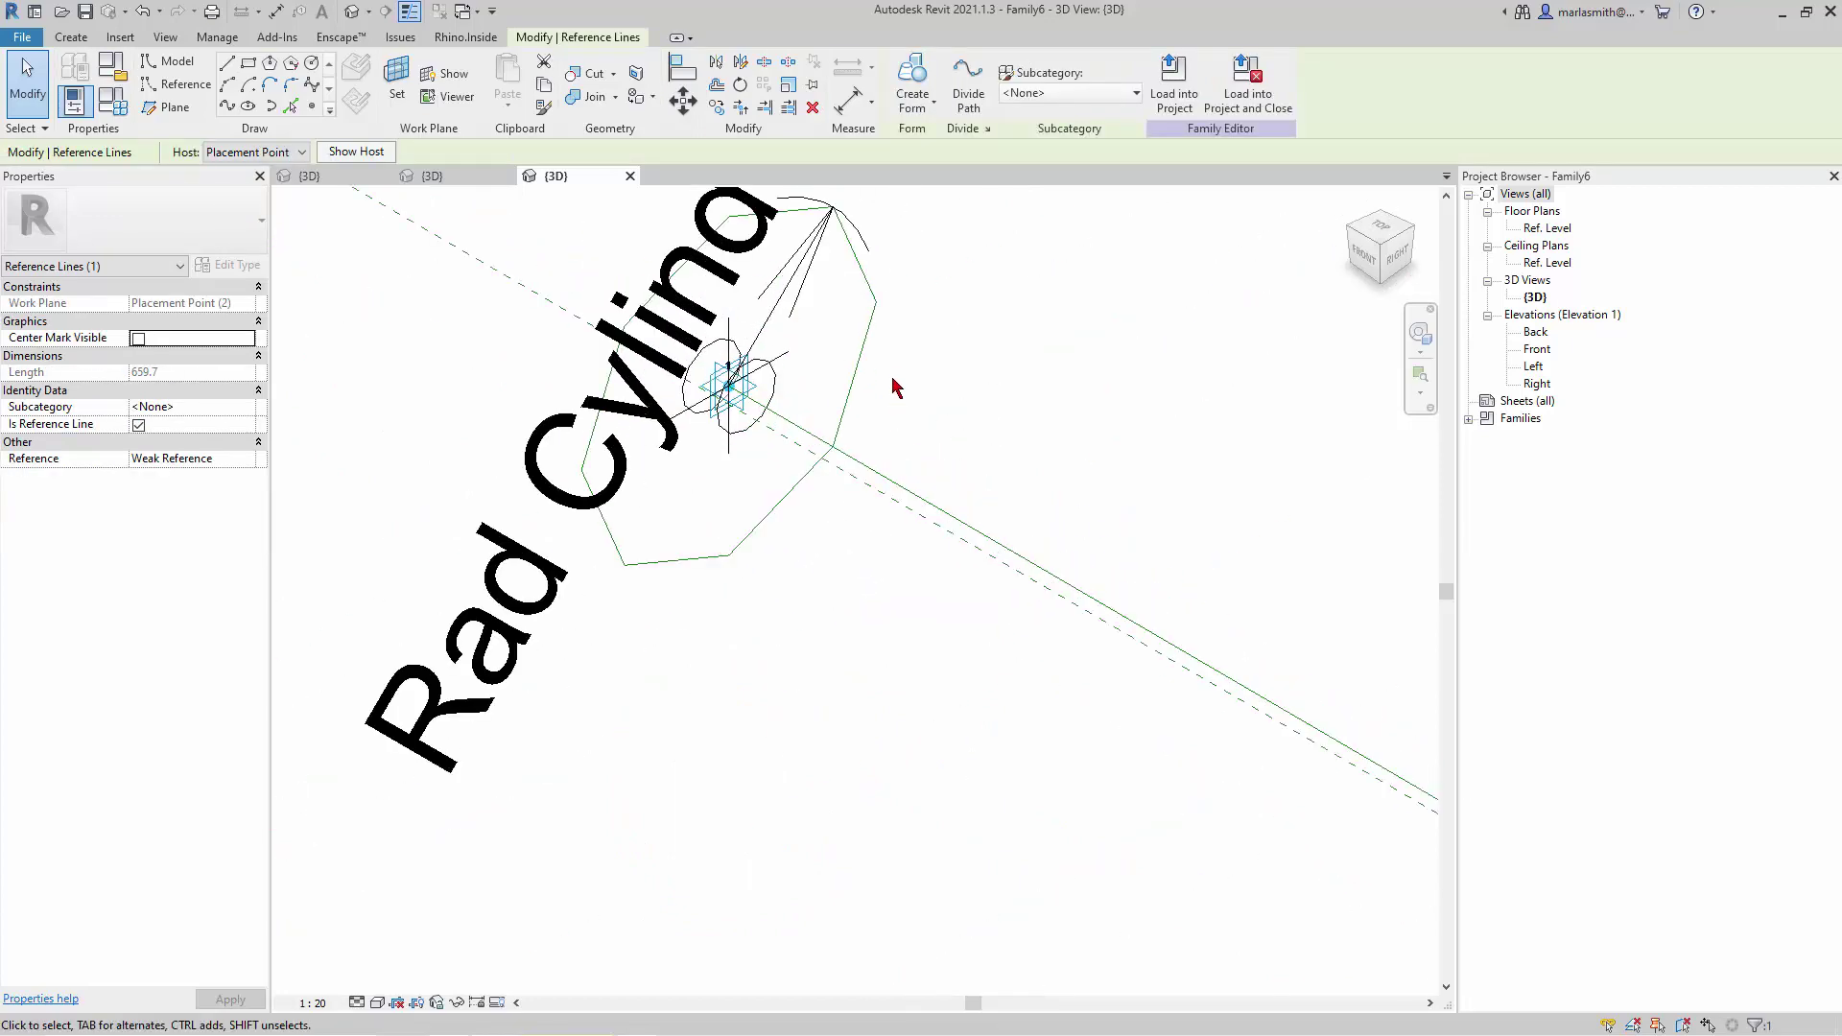
pyautogui.press('Escape')
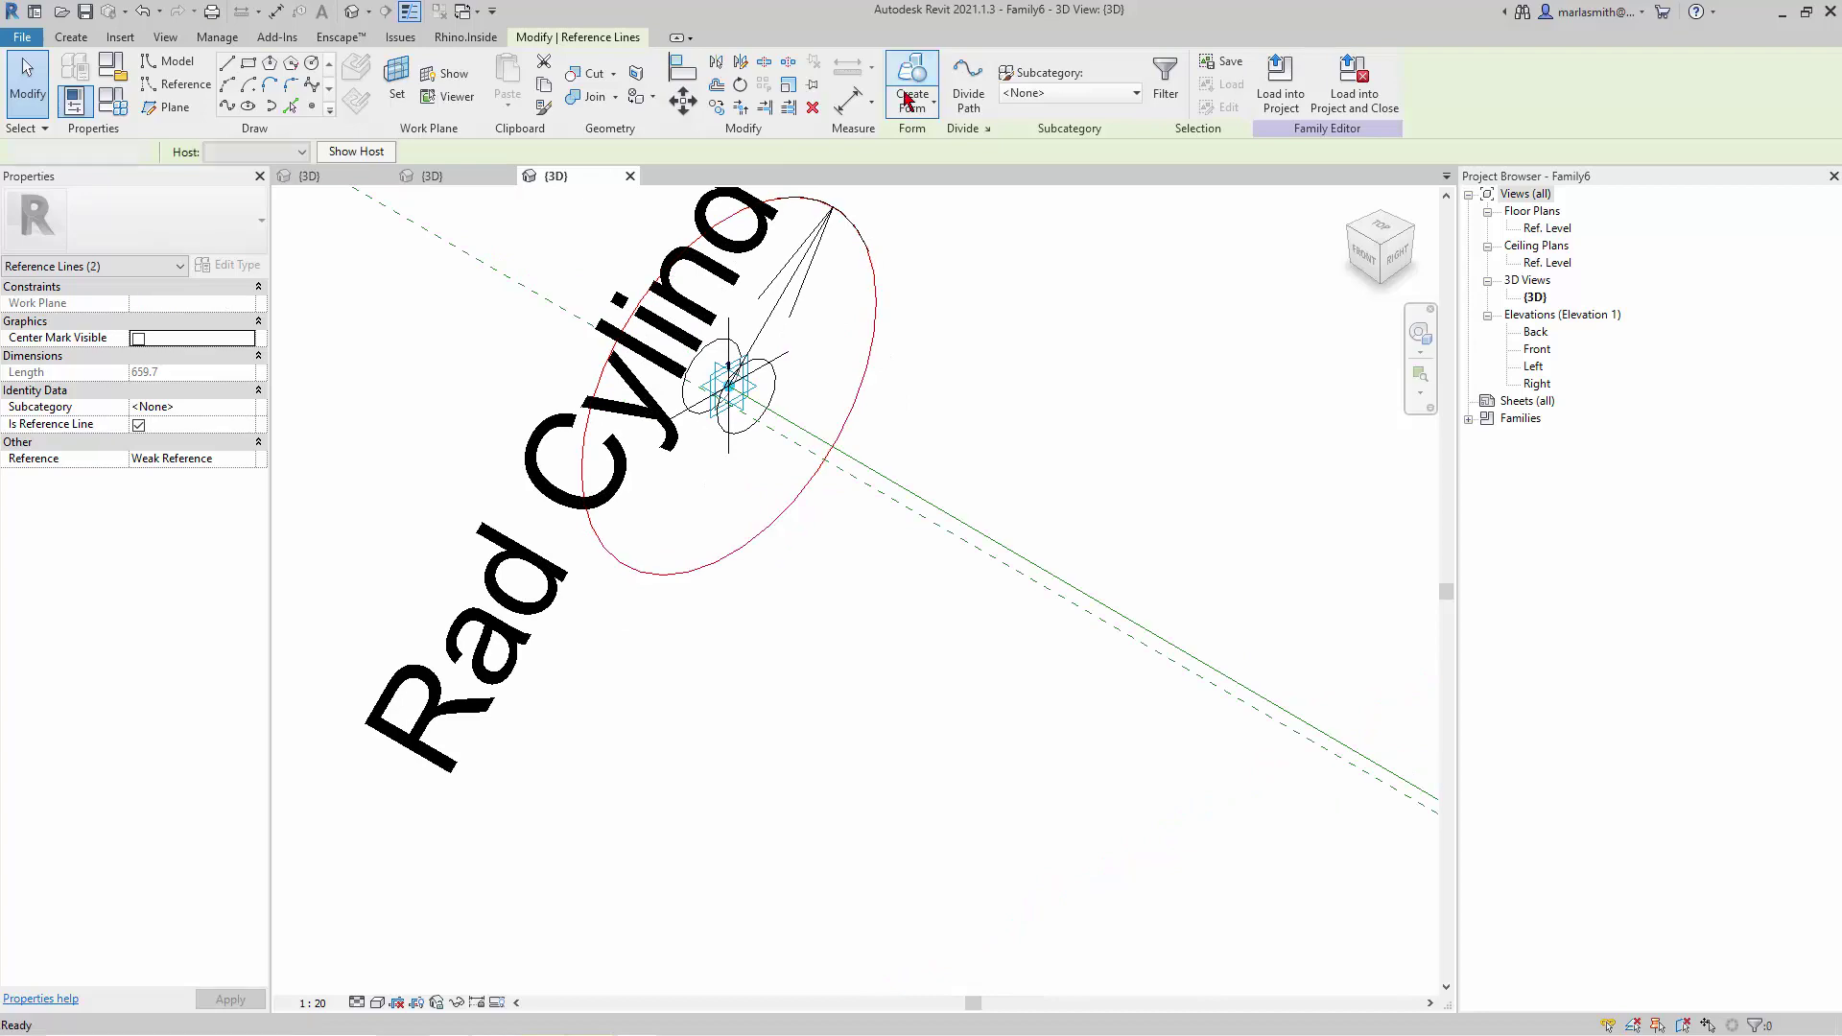
pyautogui.scroll(-4, 547, 399)
pyautogui.scroll(-4, 547, 399)
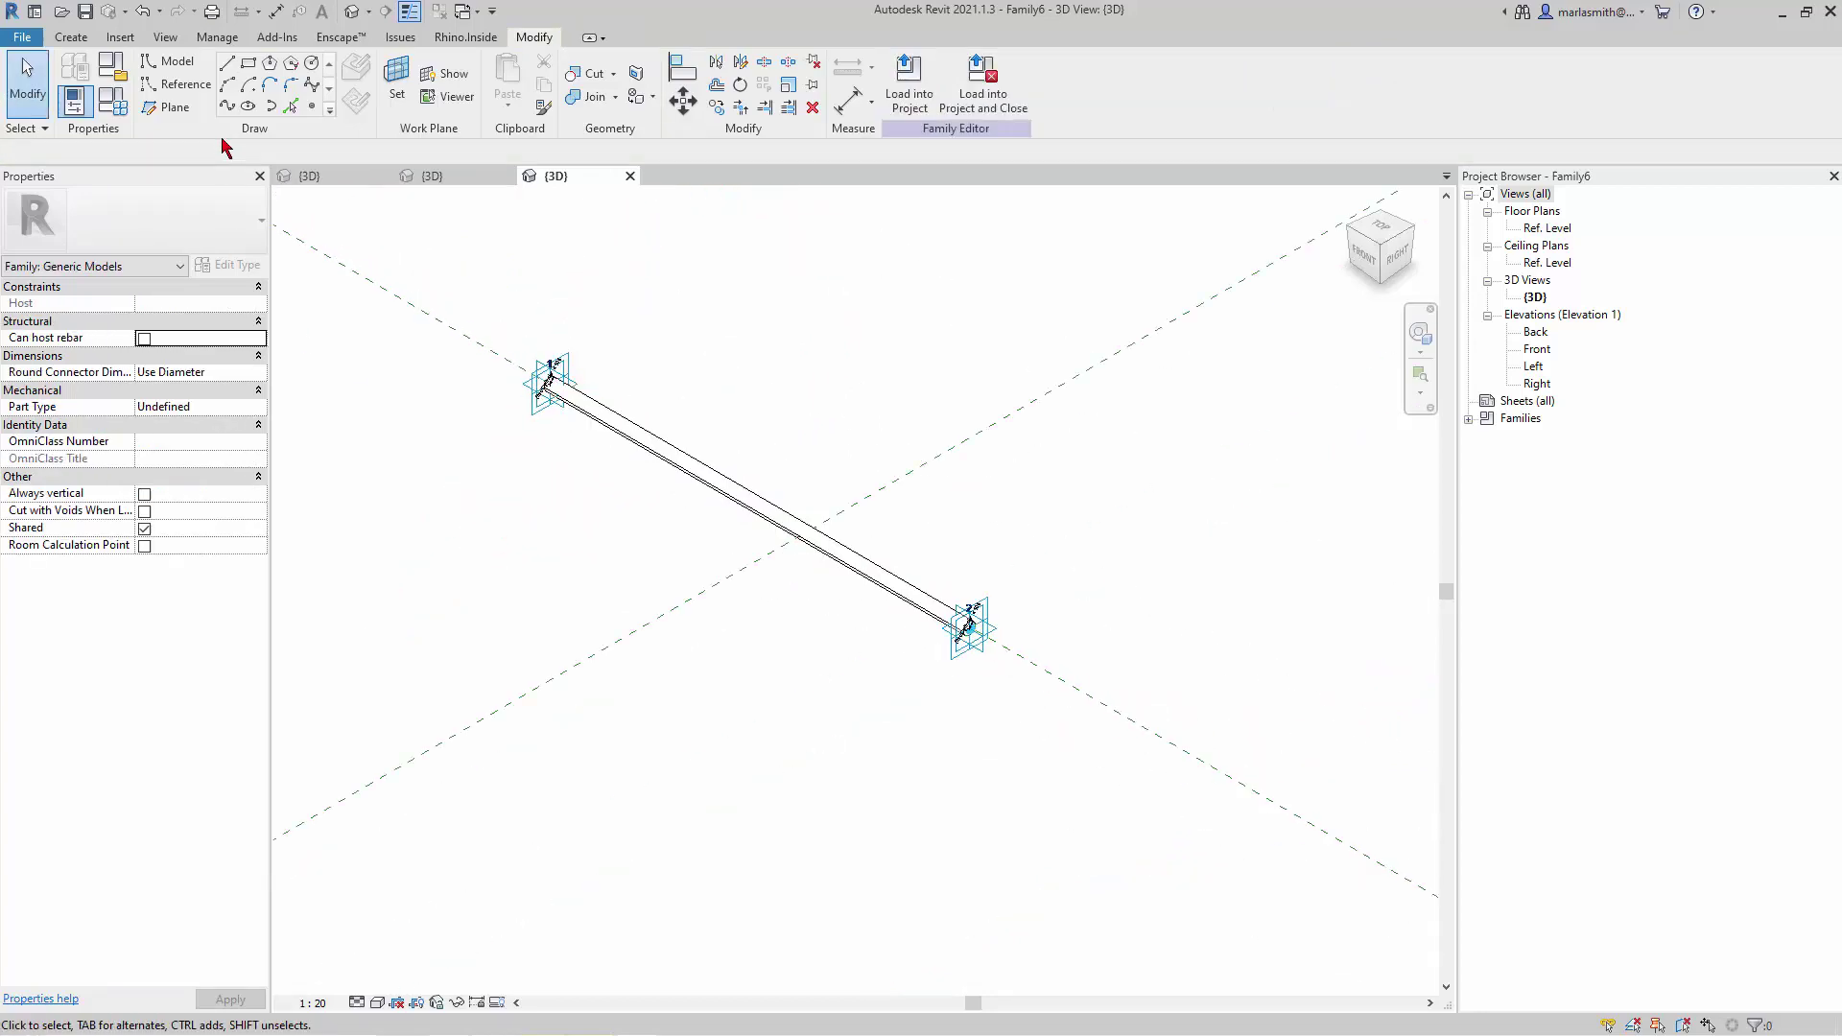
# Change Rad Cylinder from 105.0 to 20 in Family Types to thin the cylinder
pyautogui.click(112, 99)
pyautogui.click(1570, 424)
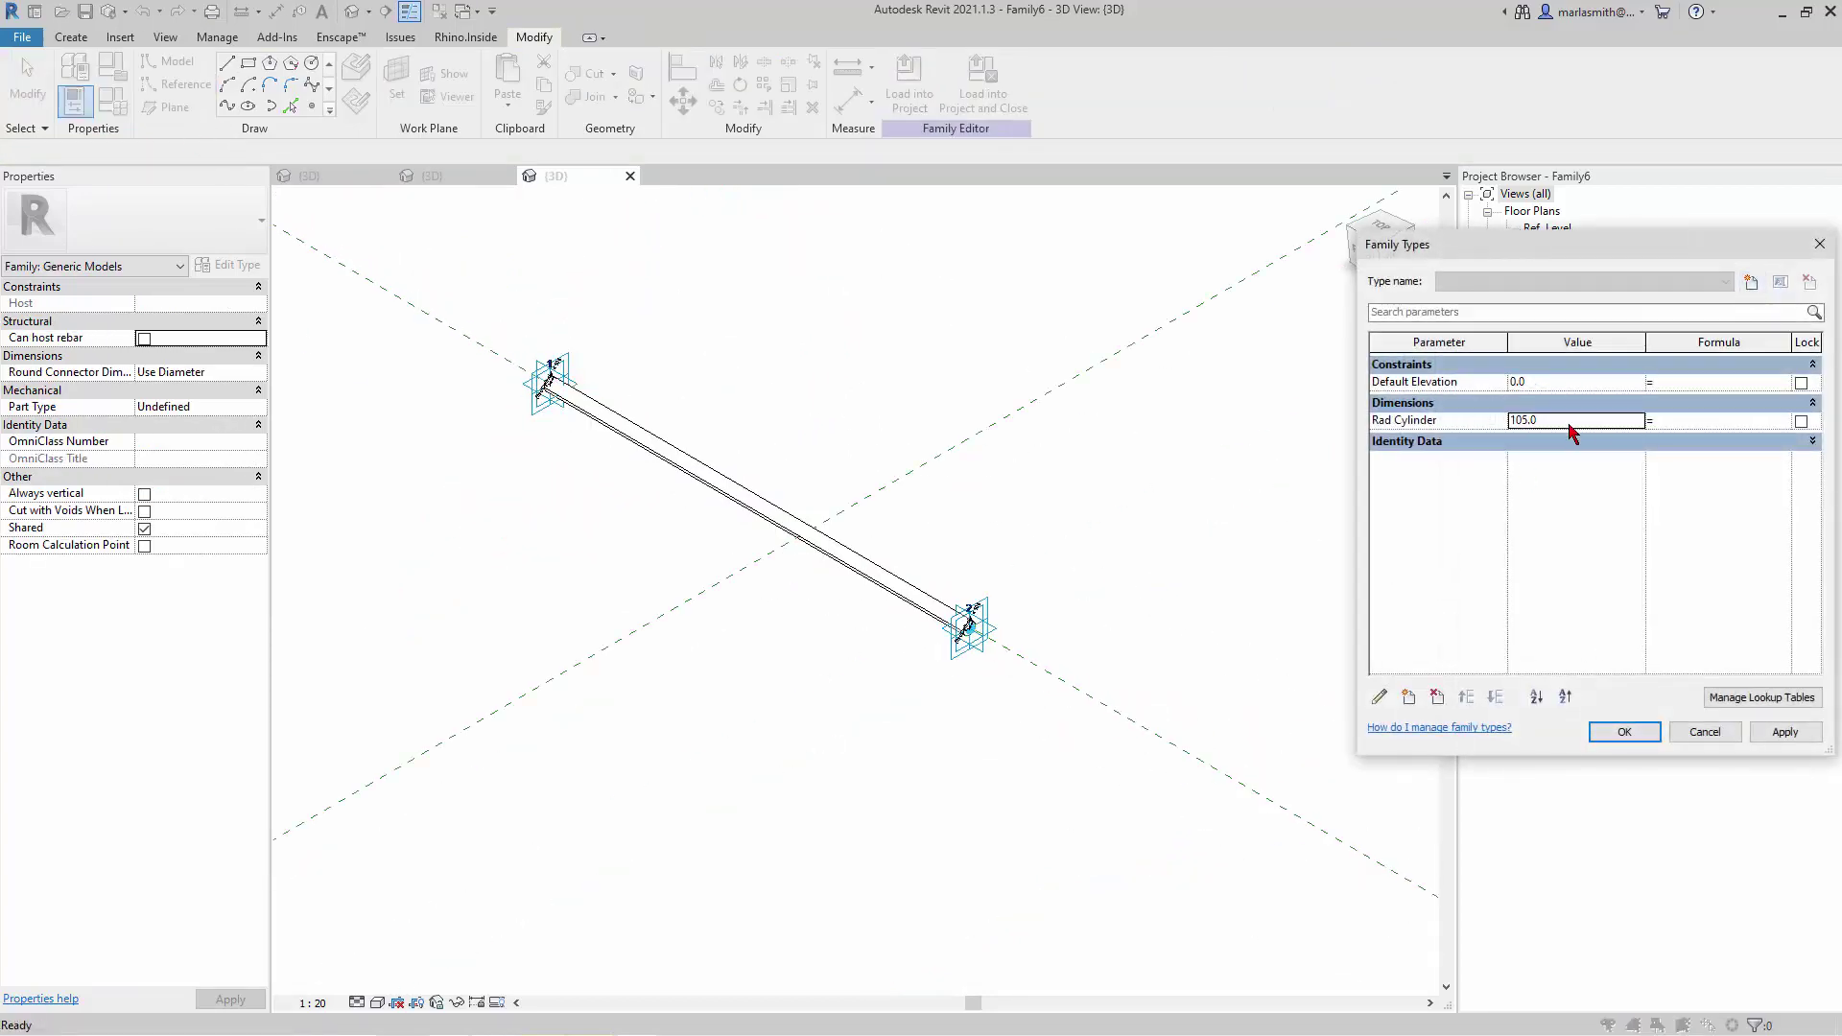
pyautogui.doubleClick(1569, 423)
pyautogui.write('20')
pyautogui.click(1589, 572)
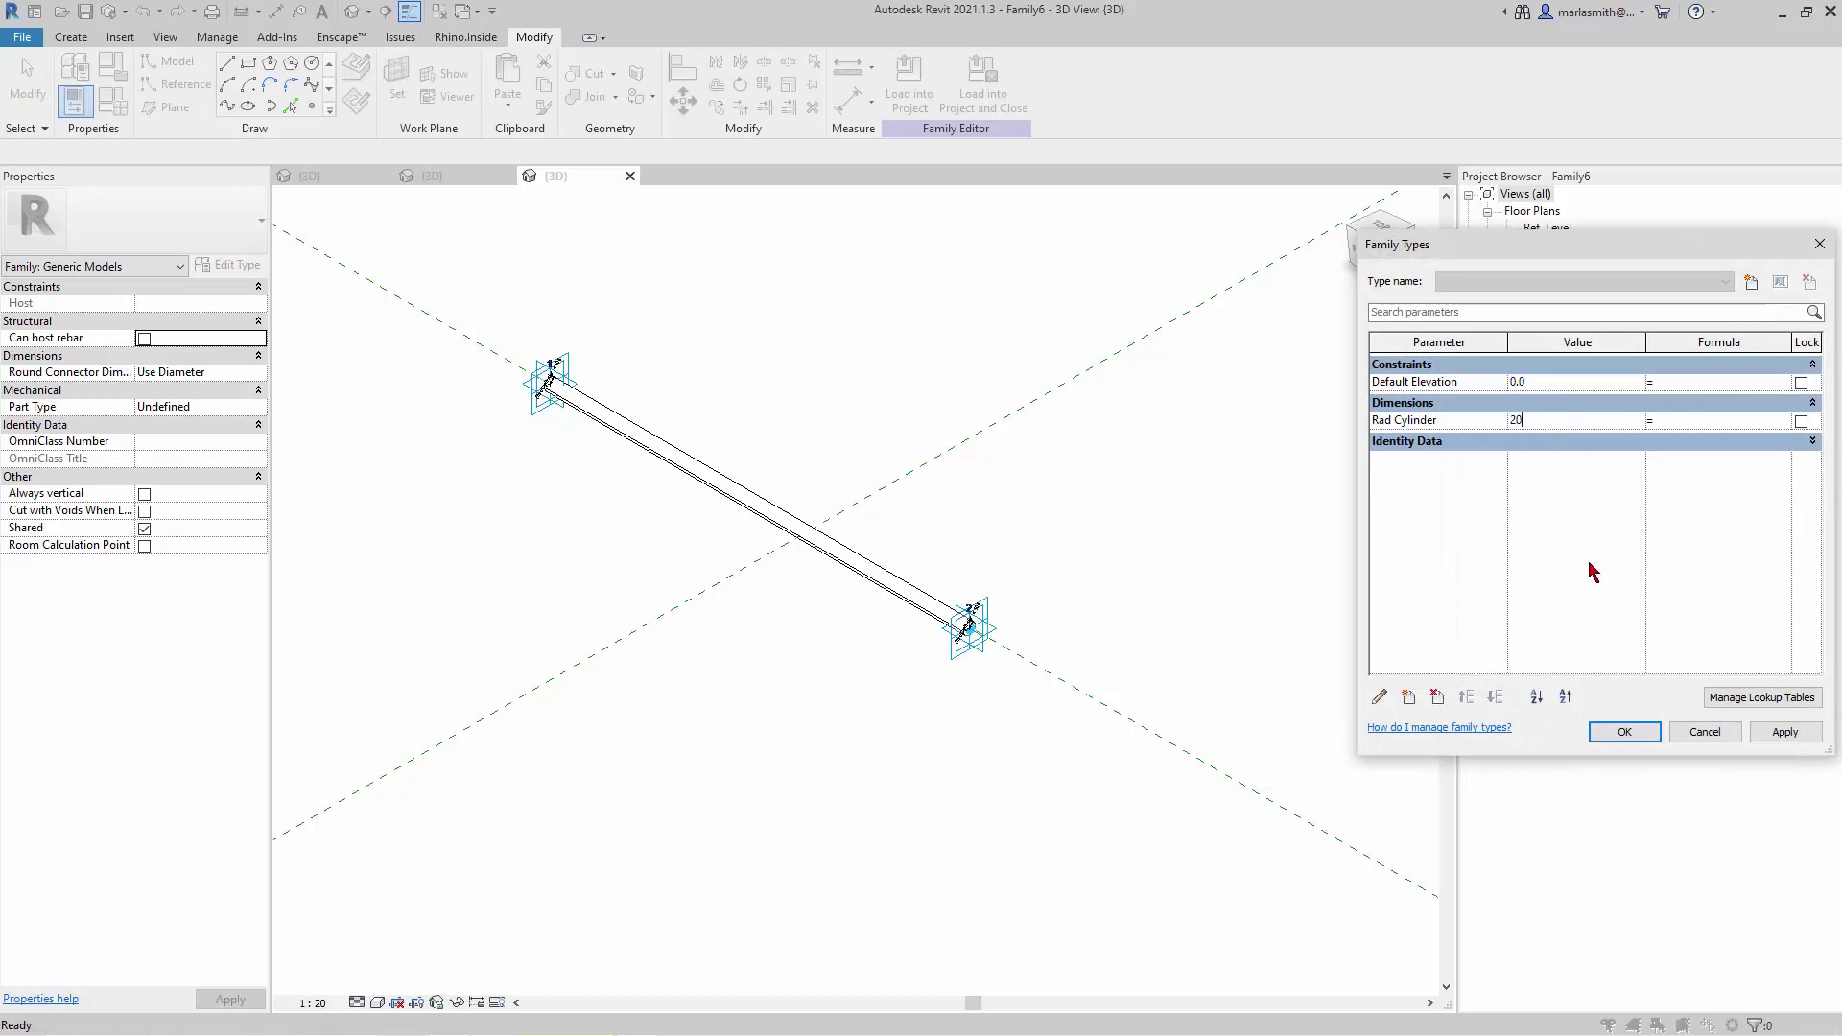
pyautogui.click(1625, 735)
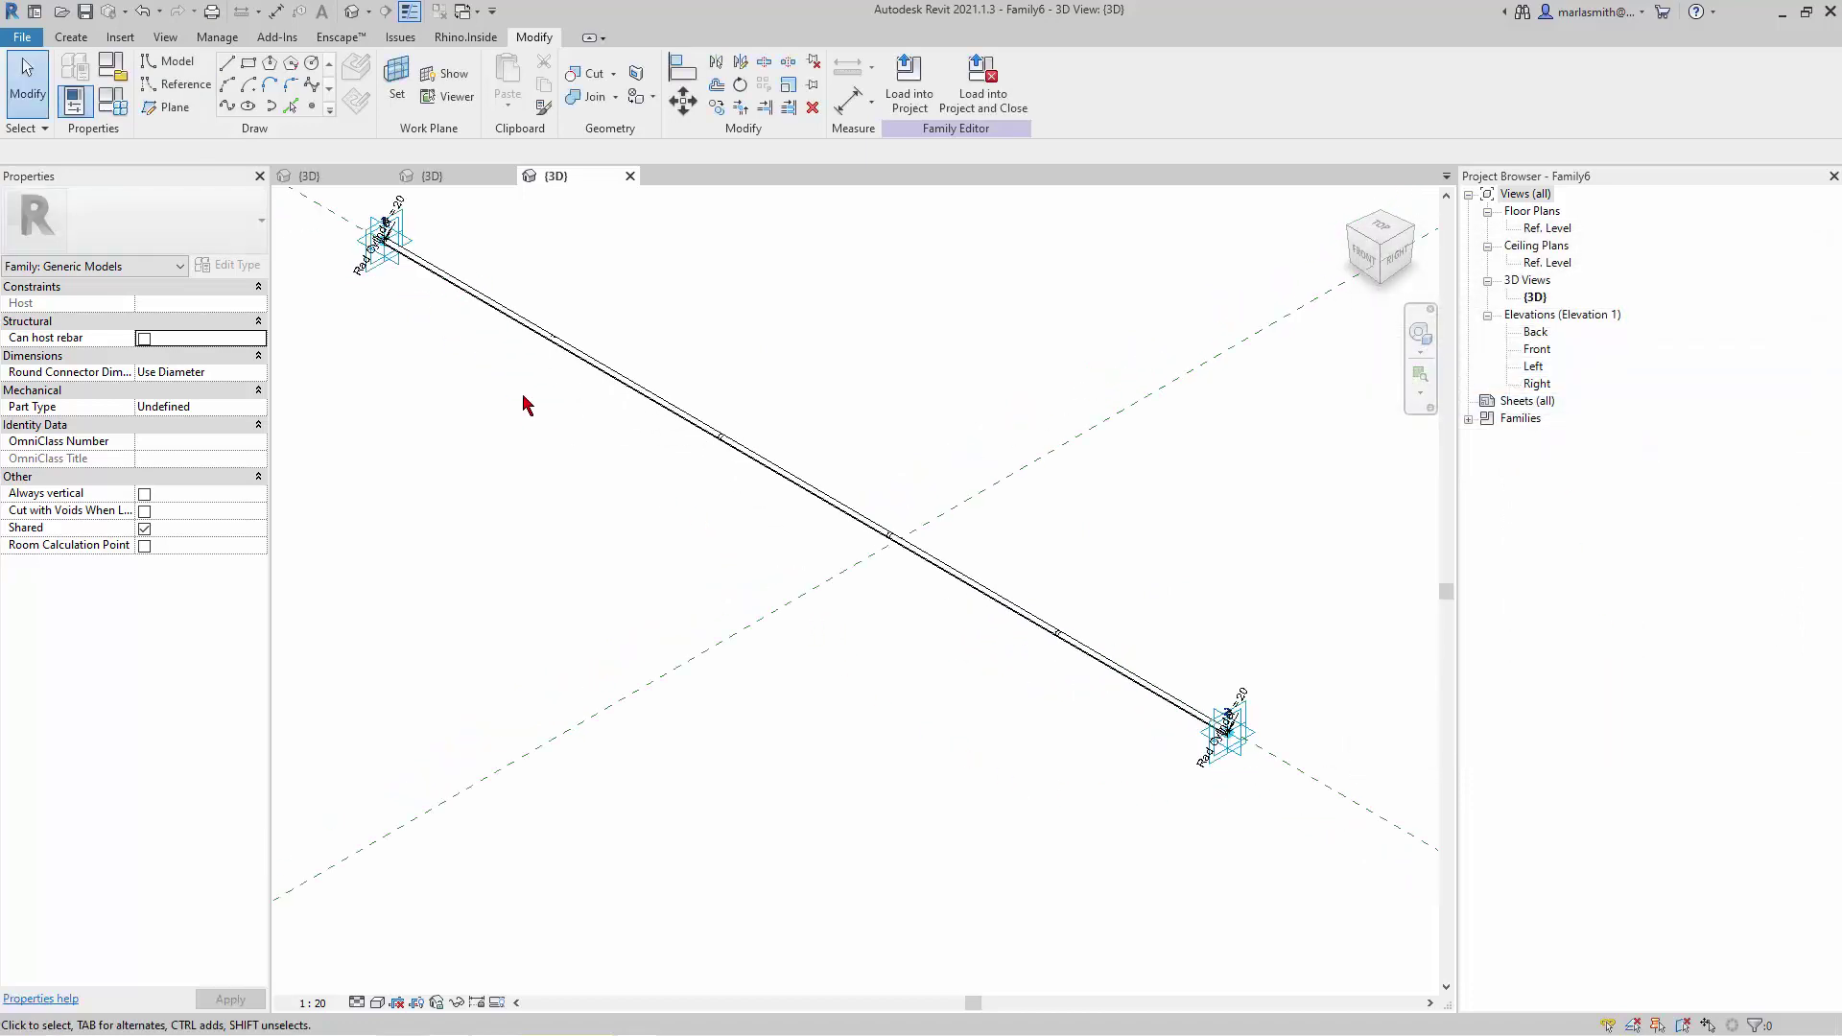
pyautogui.scroll(2, 464, 255)
pyautogui.scroll(-5, 637, 322)
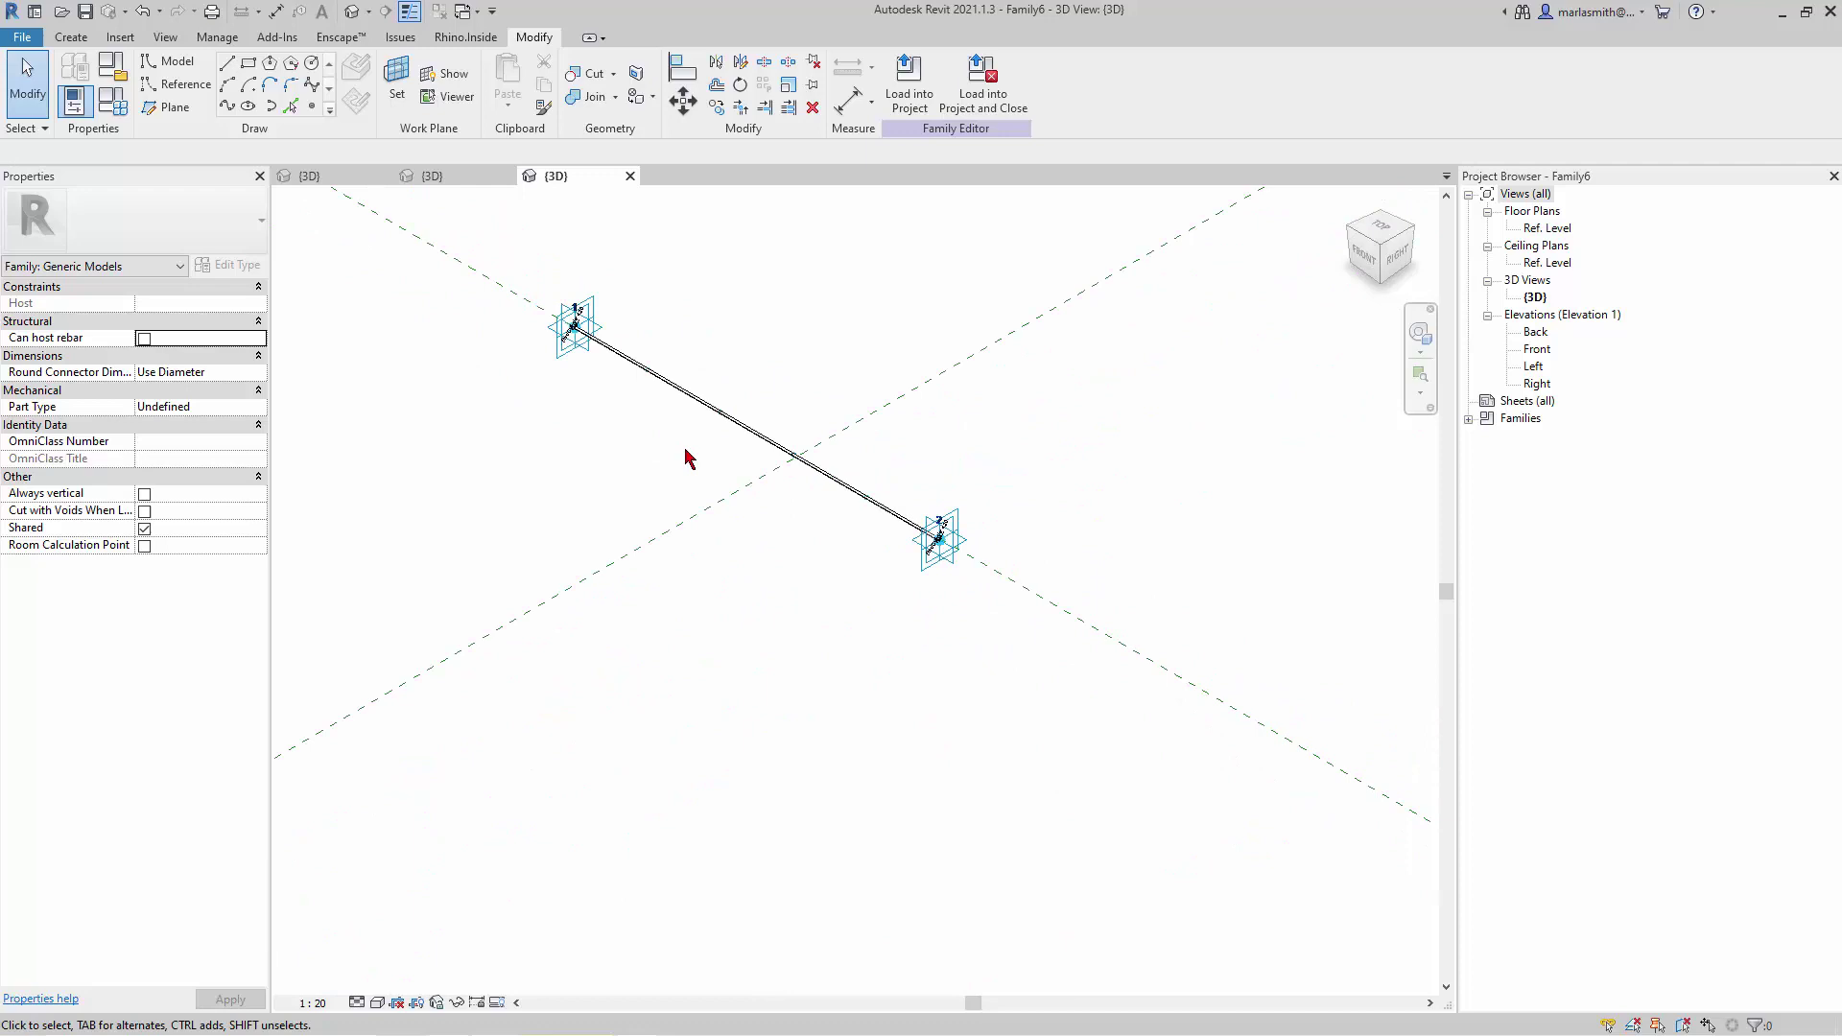
pyautogui.scroll(-1, 689, 459)
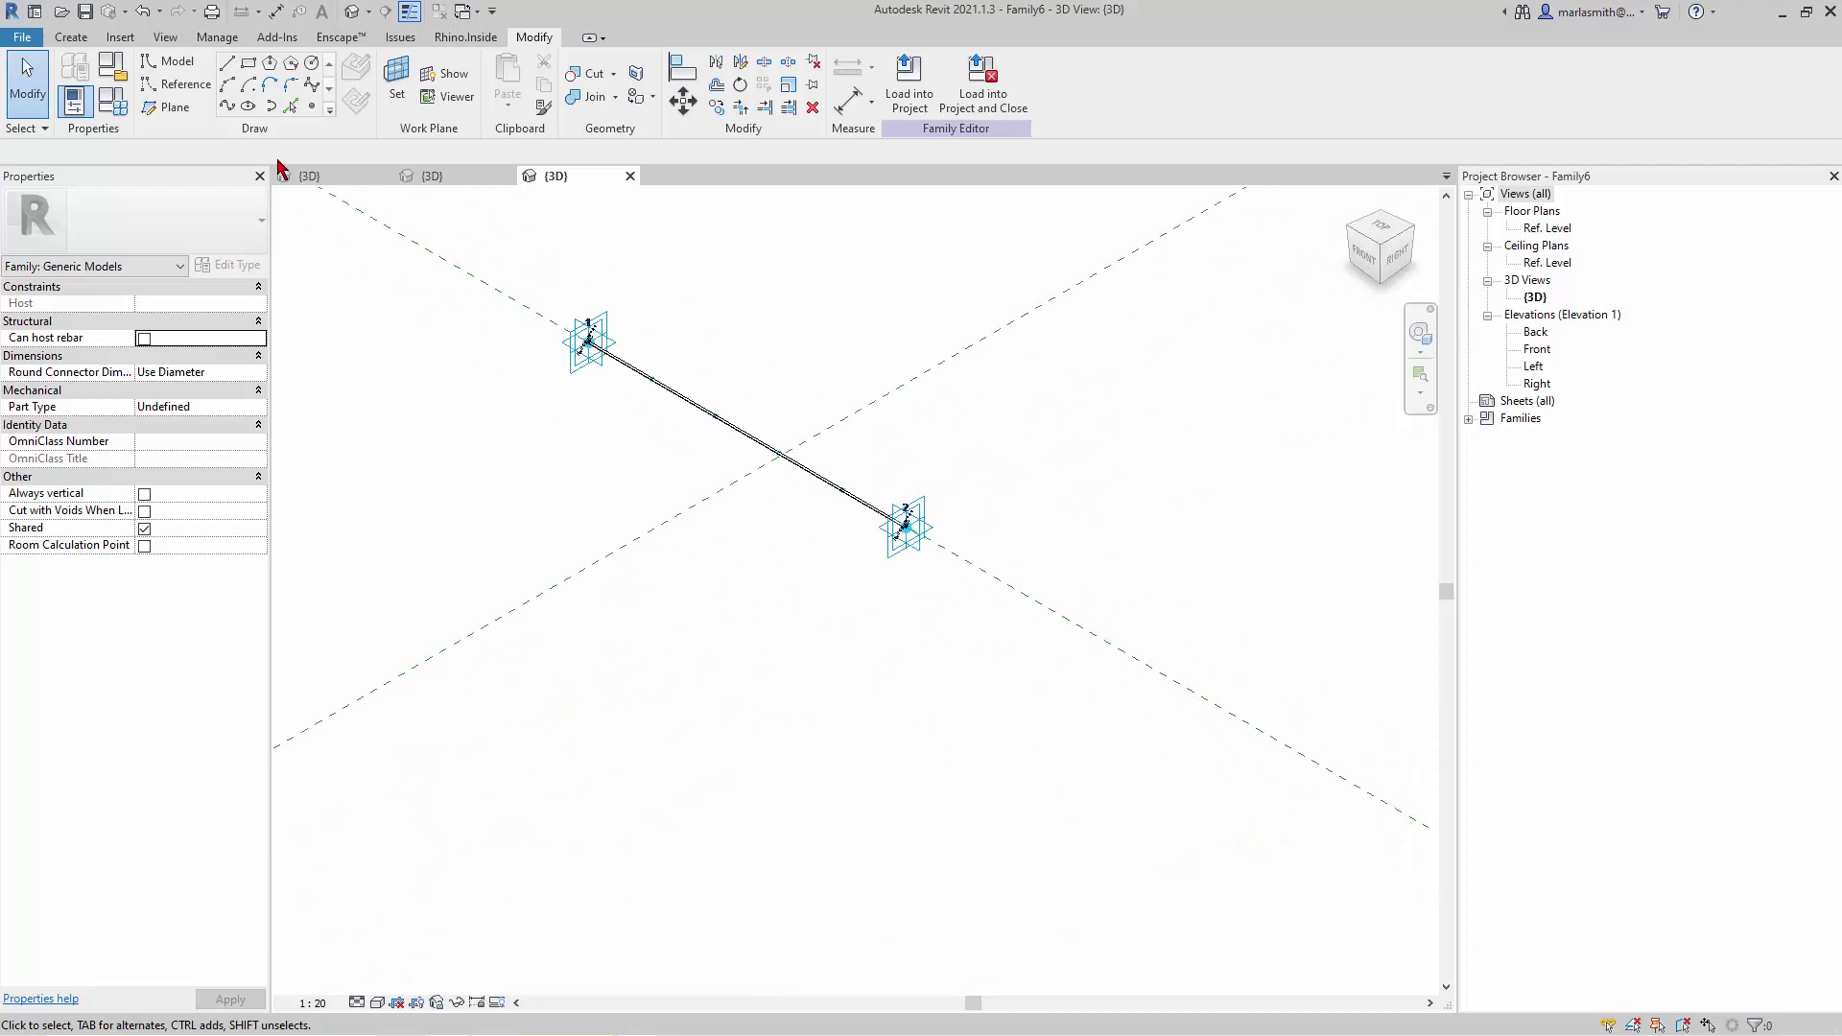
# Save the family as 2pt Cylinder.rfa and zoom in on the path
pyautogui.click(86, 13)
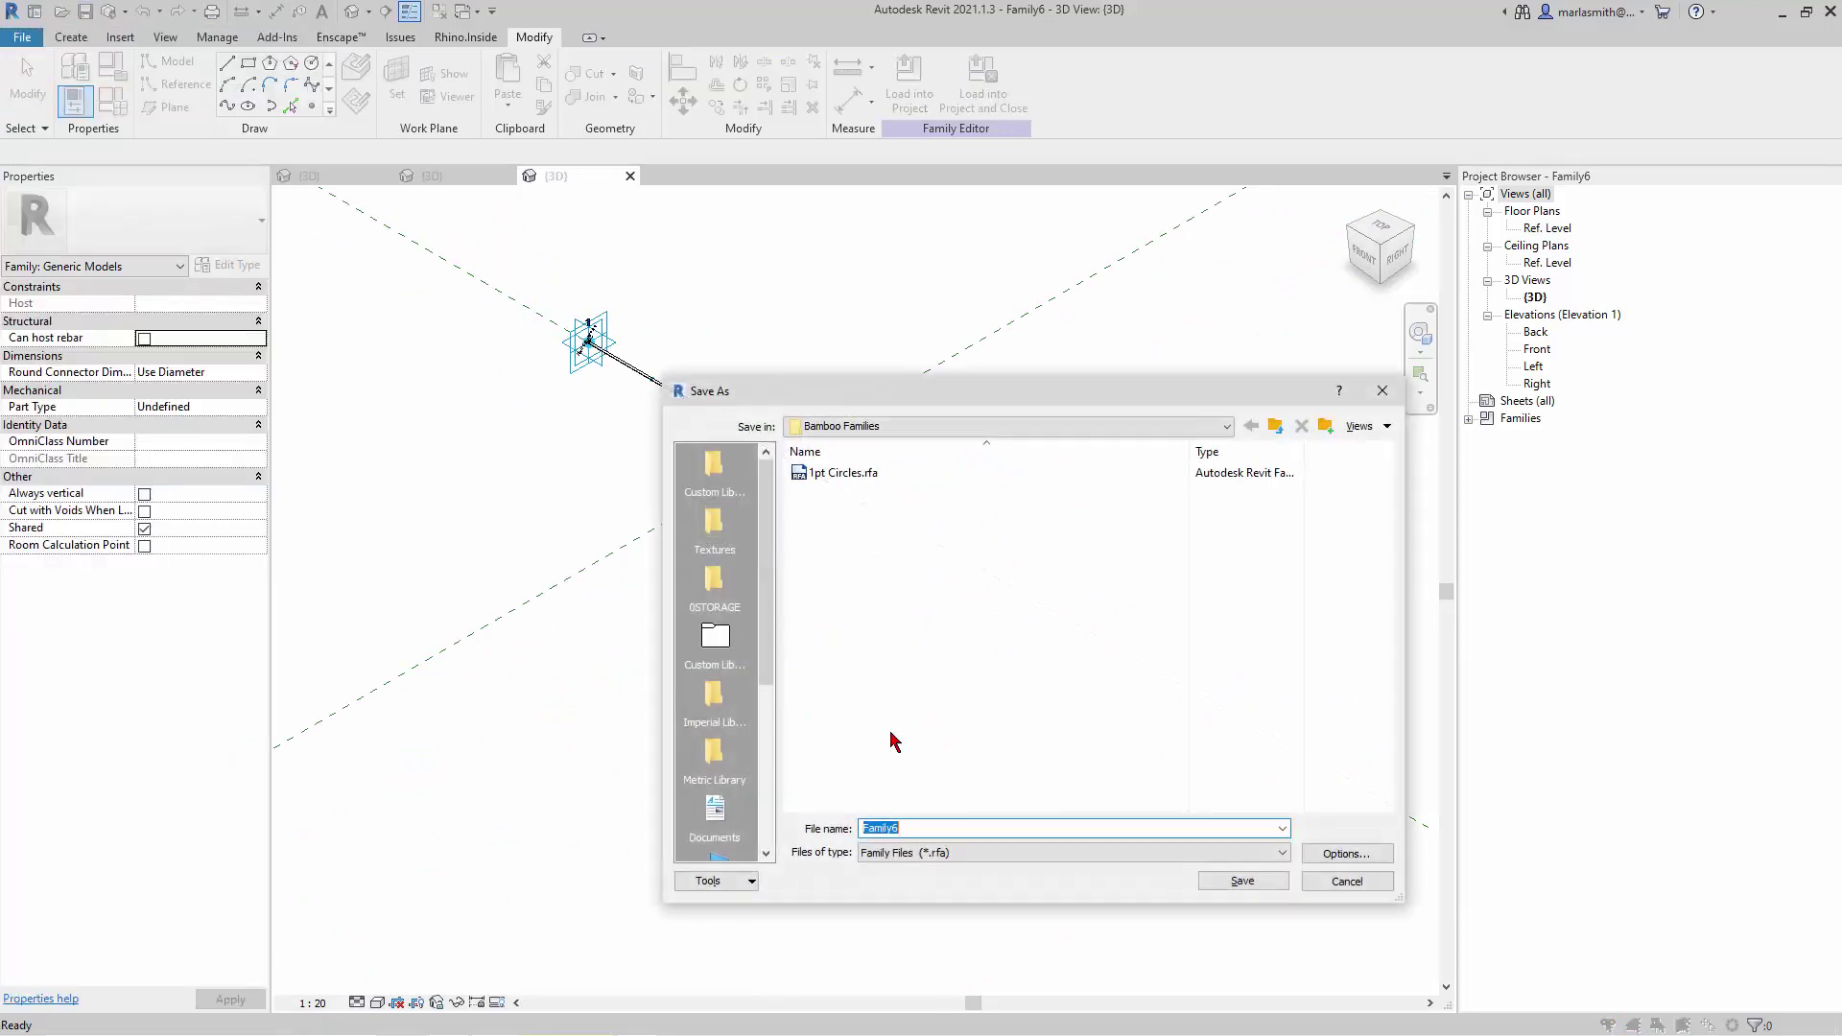
pyautogui.write('2pt Cylinder')
pyautogui.press('Return')
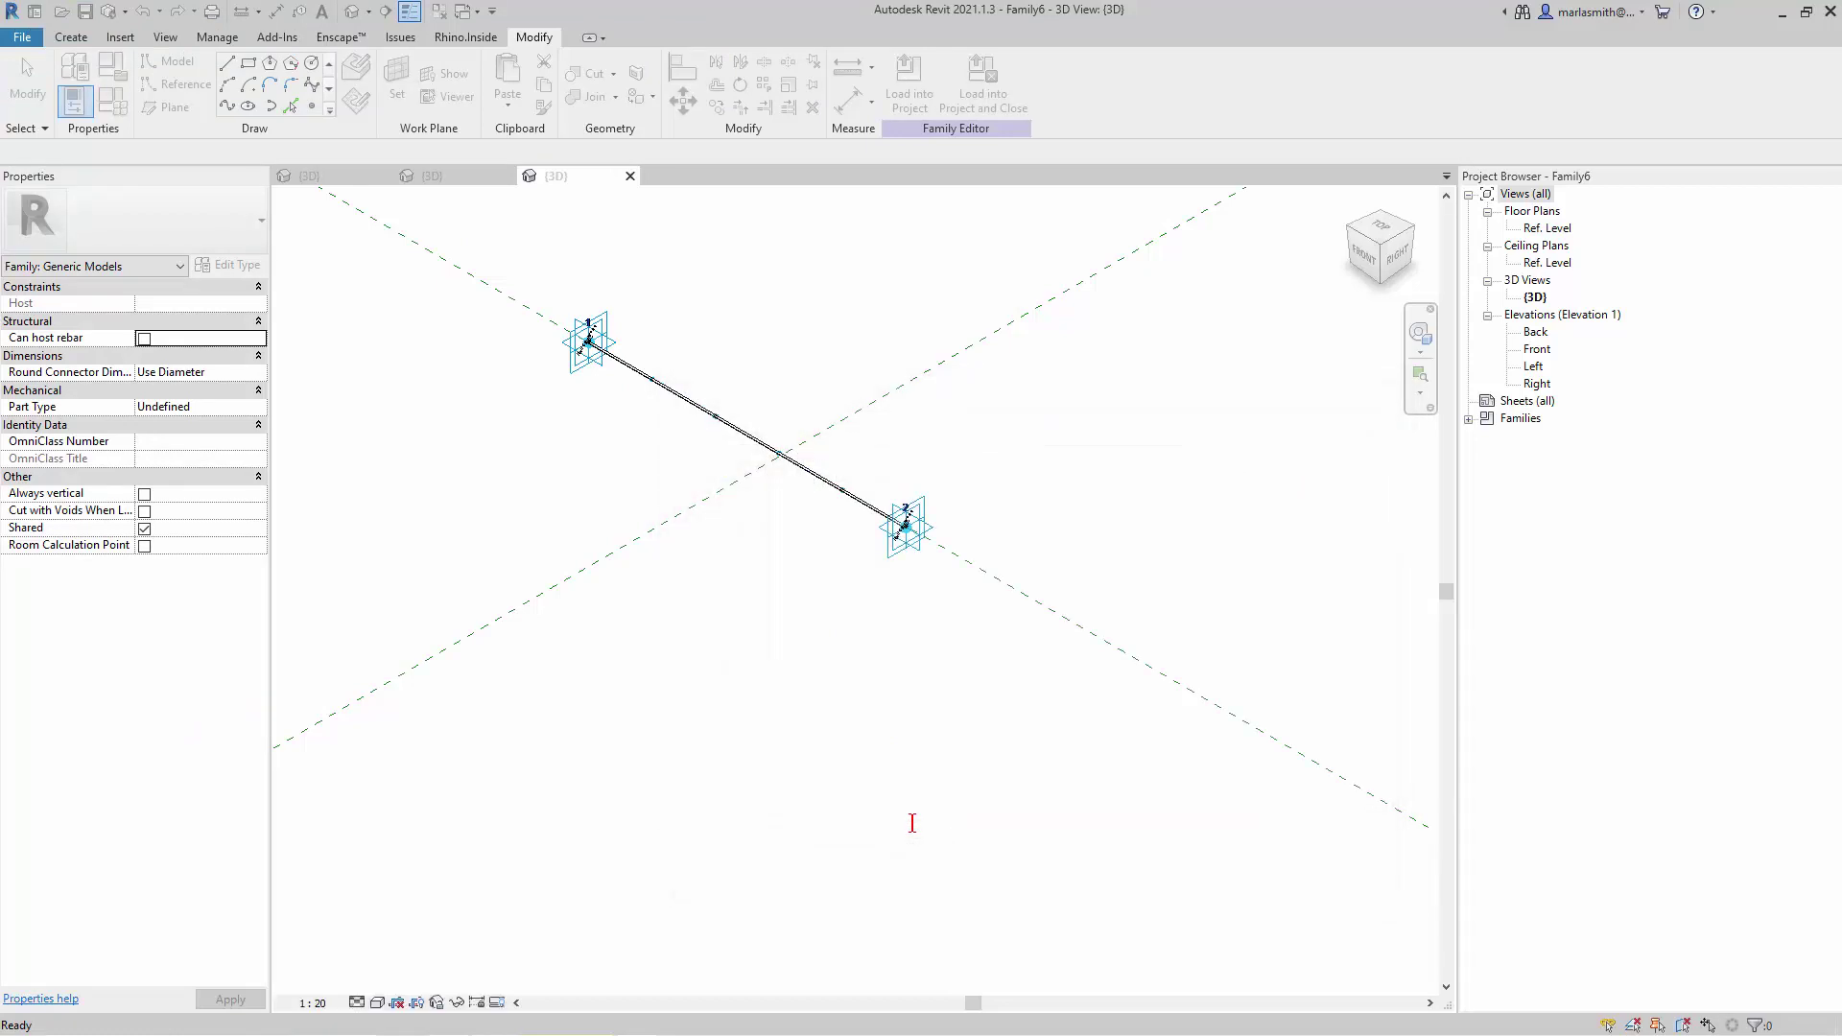
pyautogui.scroll(3, 648, 393)
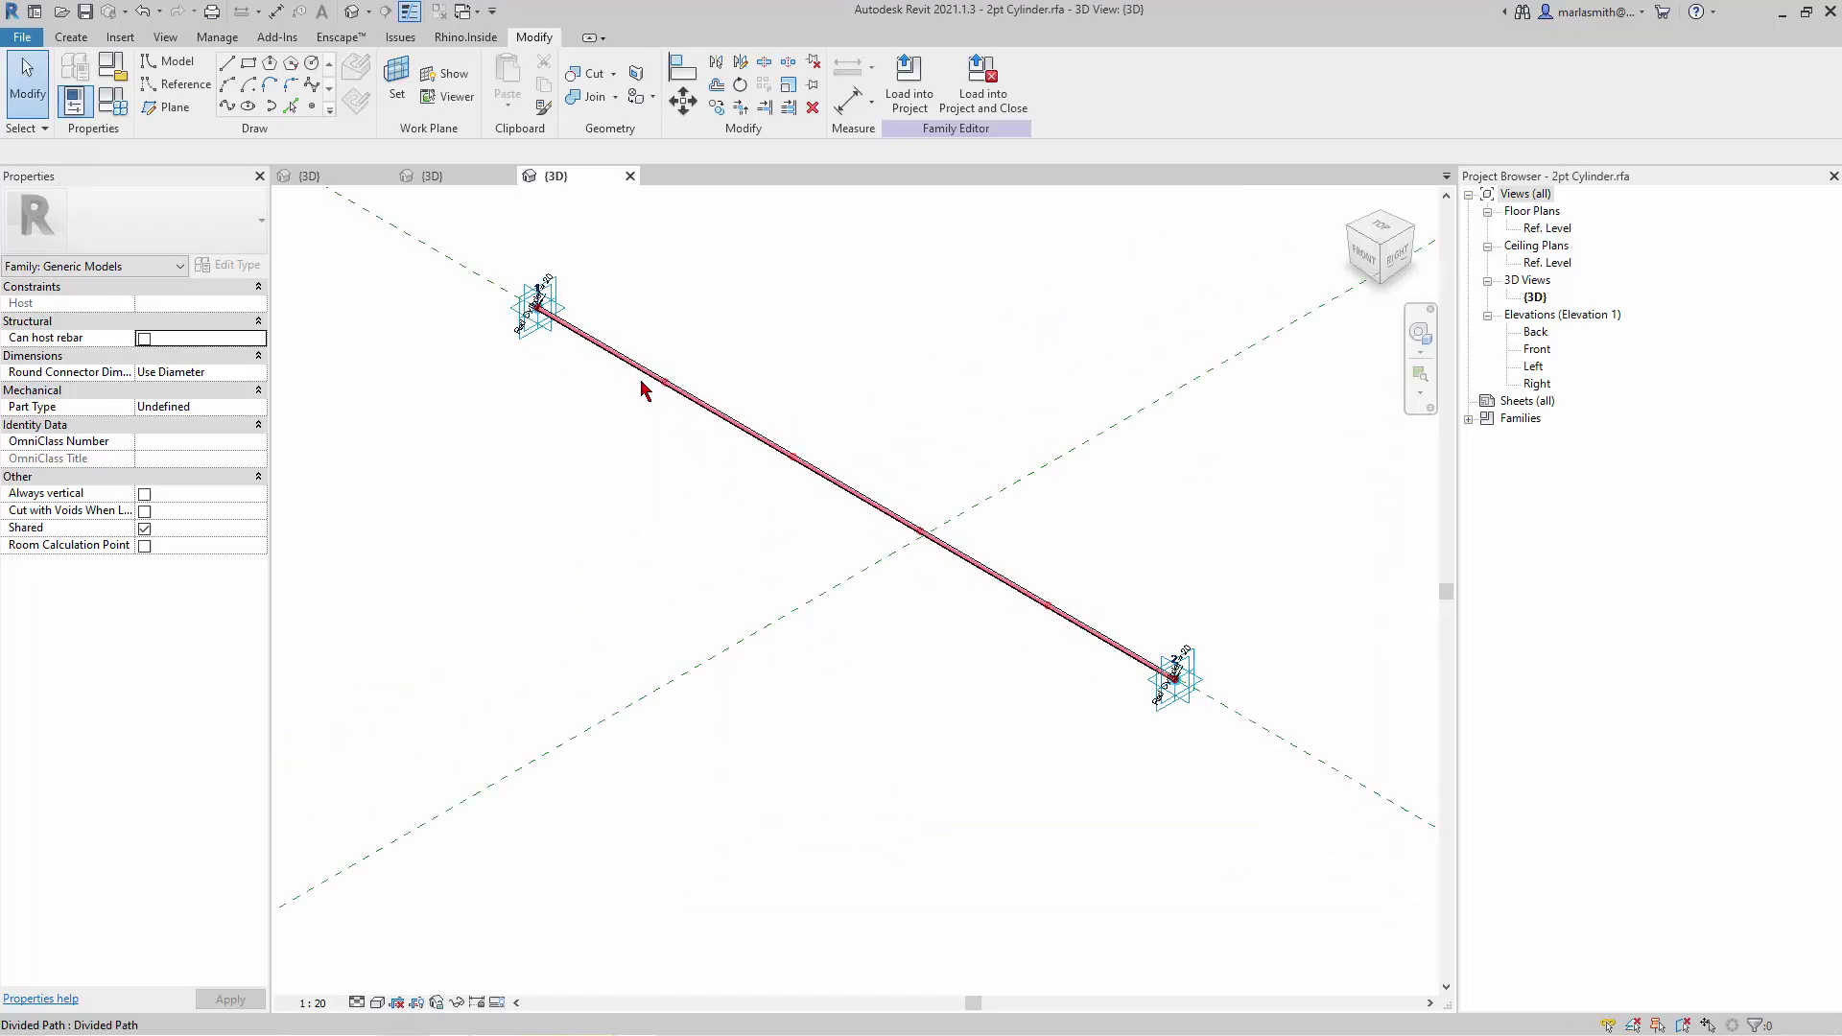
pyautogui.scroll(3, 641, 389)
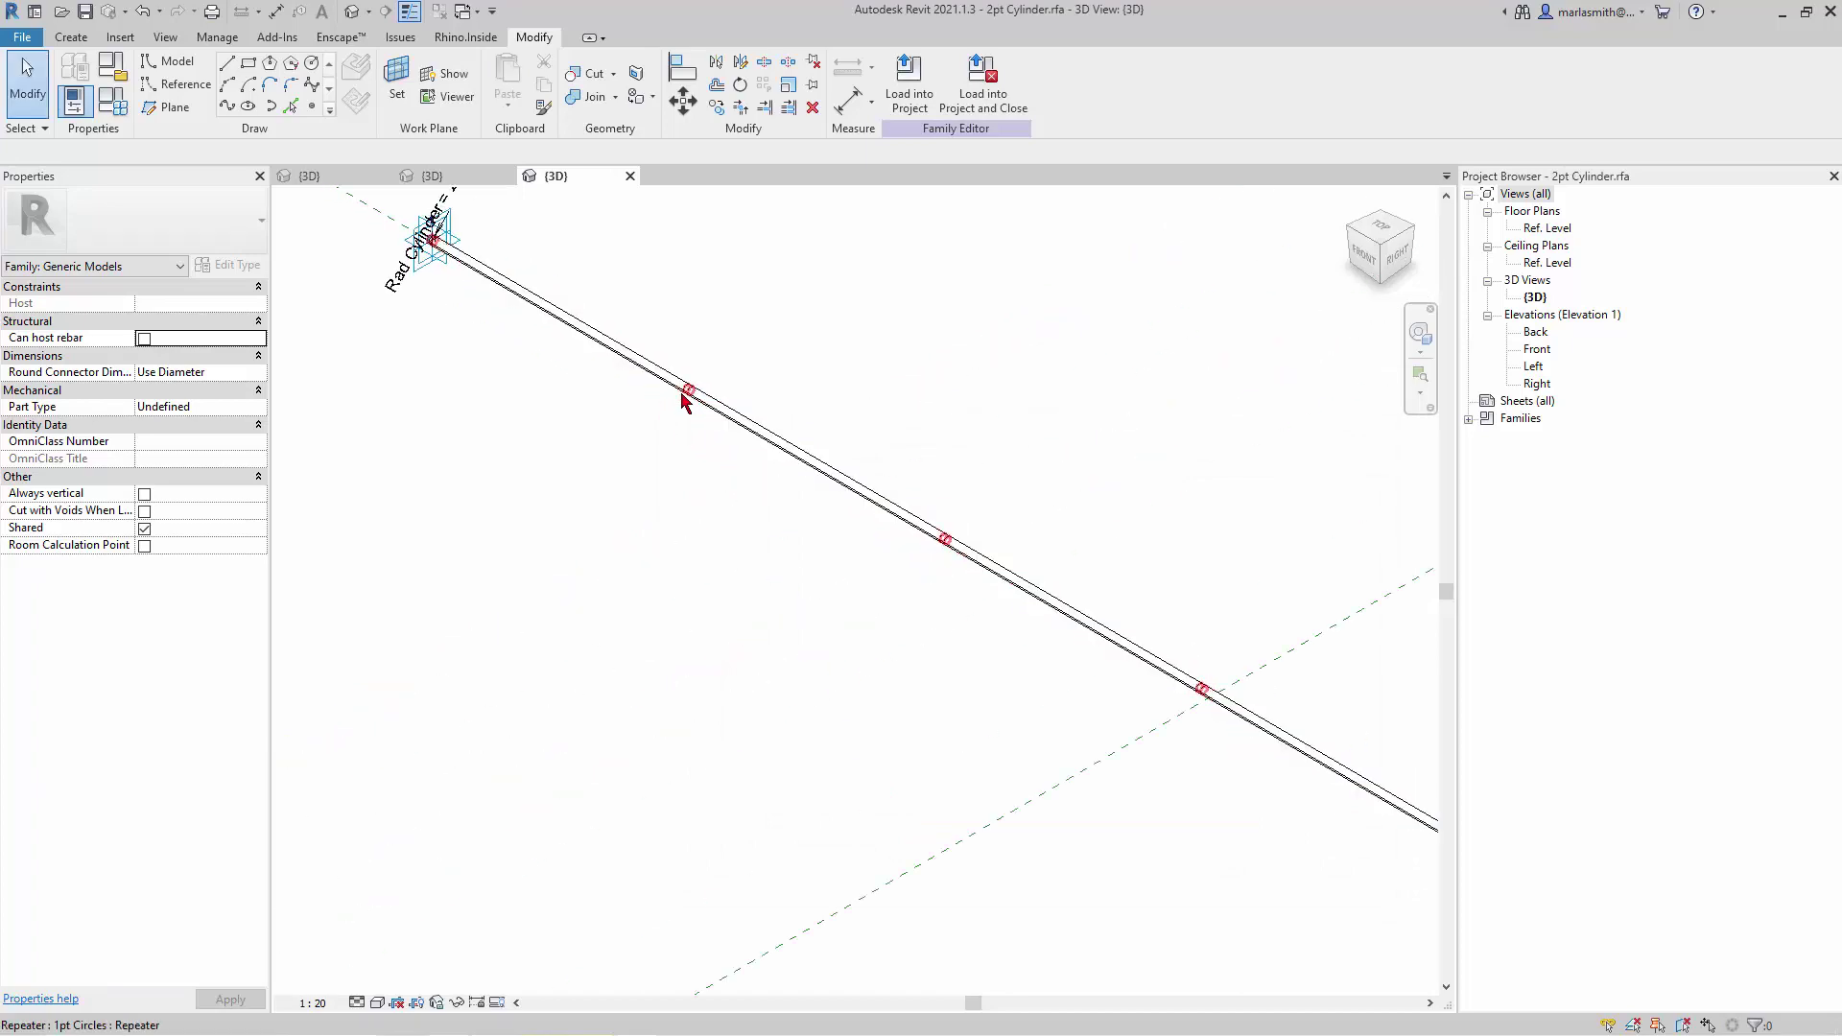
# Select a single repeated circle component to show its Rad Circles 21.0 and Line Length 25.0
pyautogui.click(685, 394)
pyautogui.press('Escape')
pyautogui.press('Tab')
pyautogui.click(689, 401)
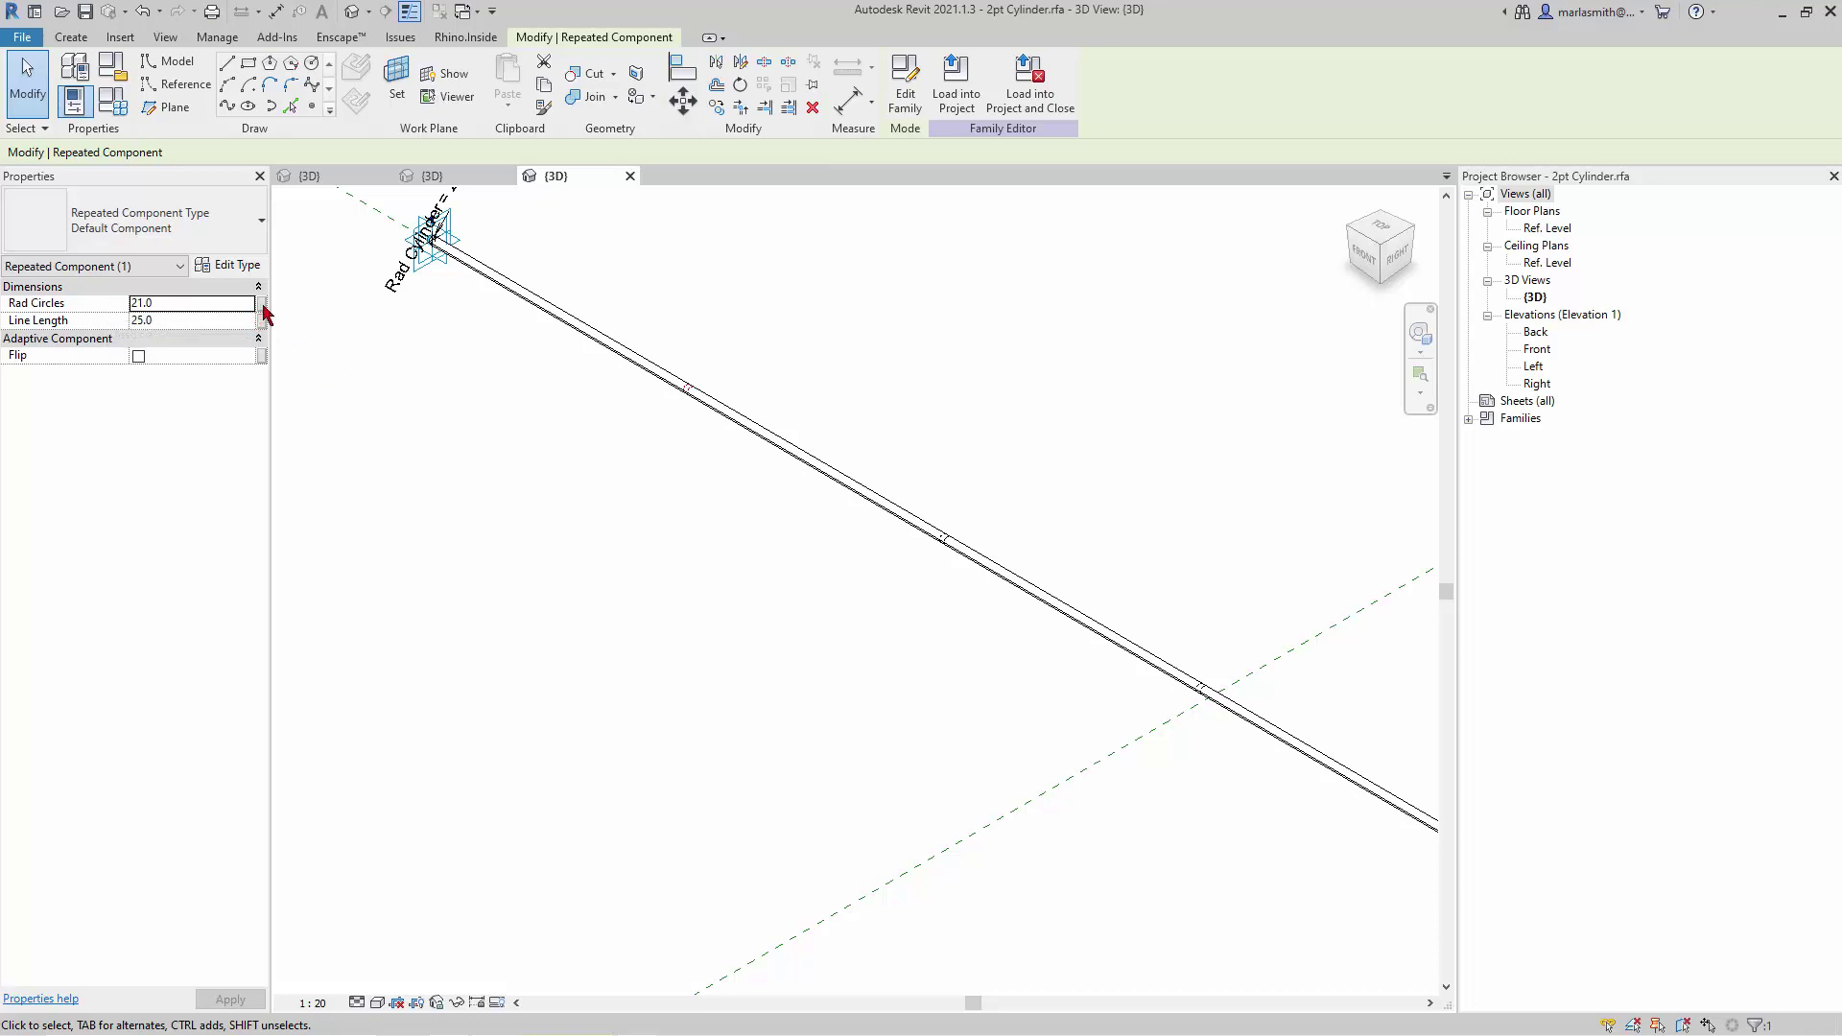
# Link the component's Rad Circles to a new family parameter of the same name
pyautogui.click(265, 306)
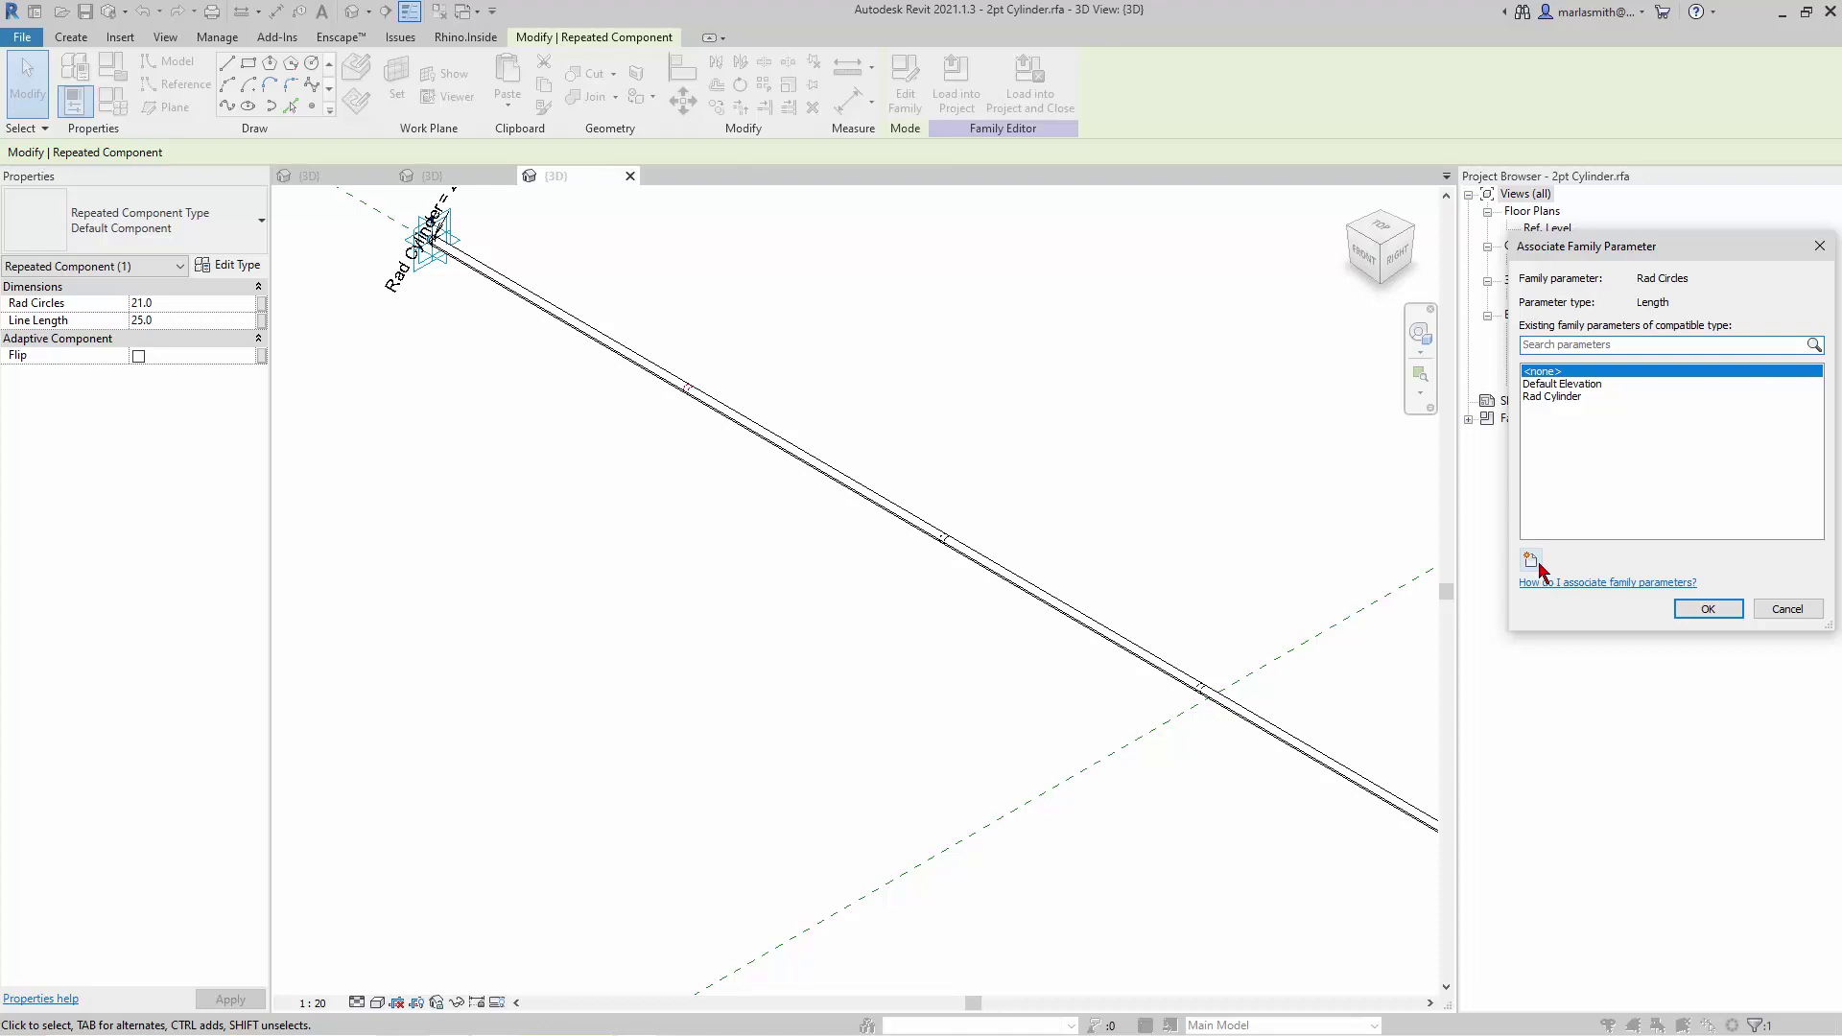
pyautogui.click(1535, 566)
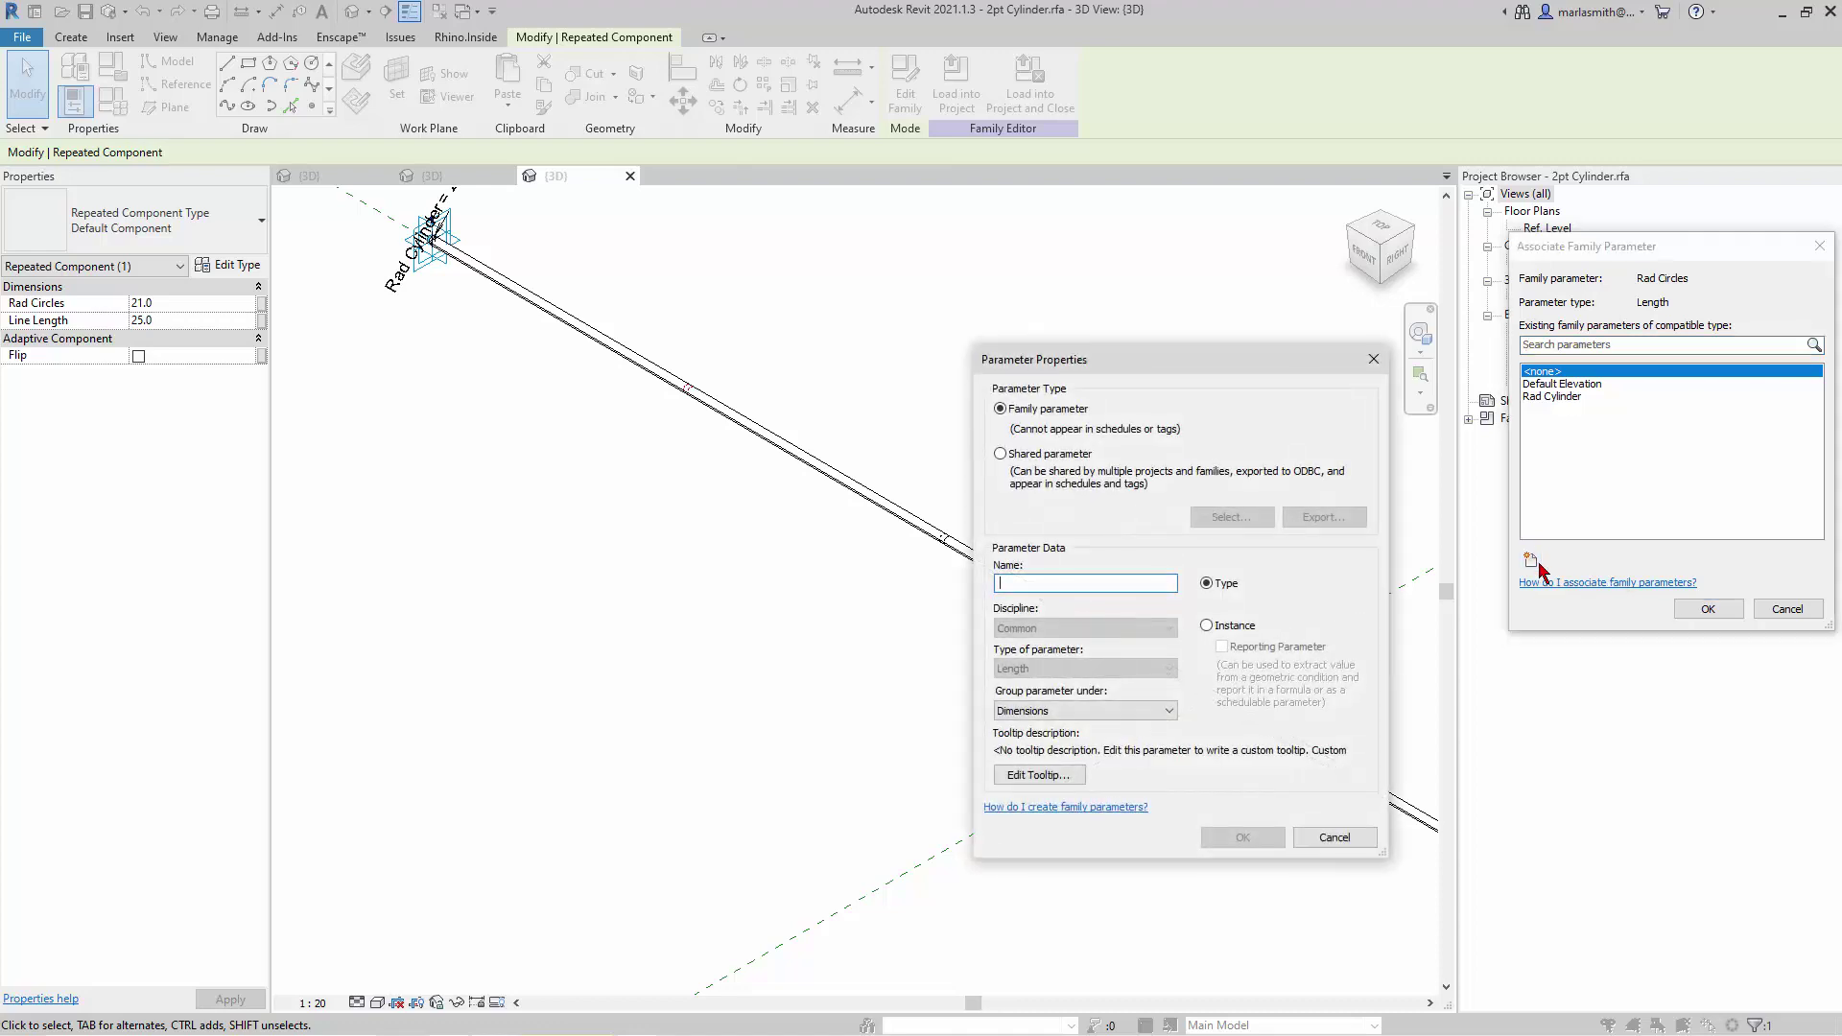
pyautogui.write('Rad Circles')
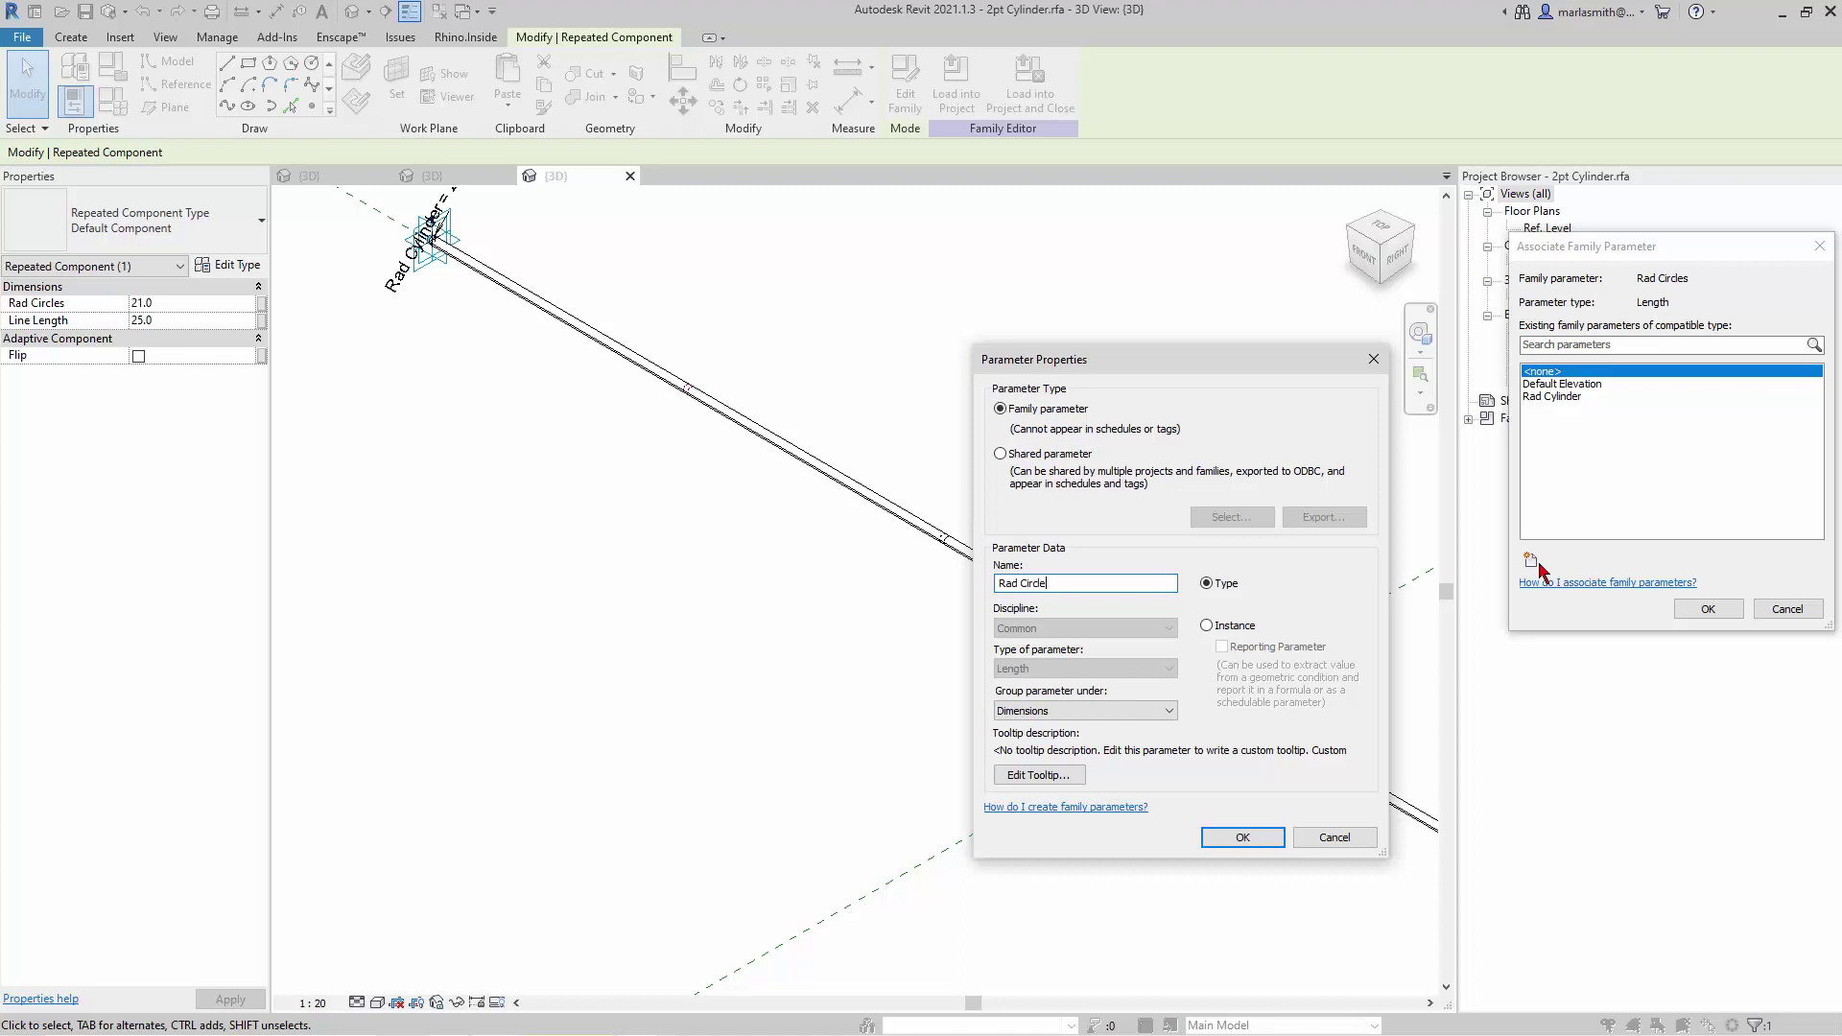
pyautogui.click(1243, 838)
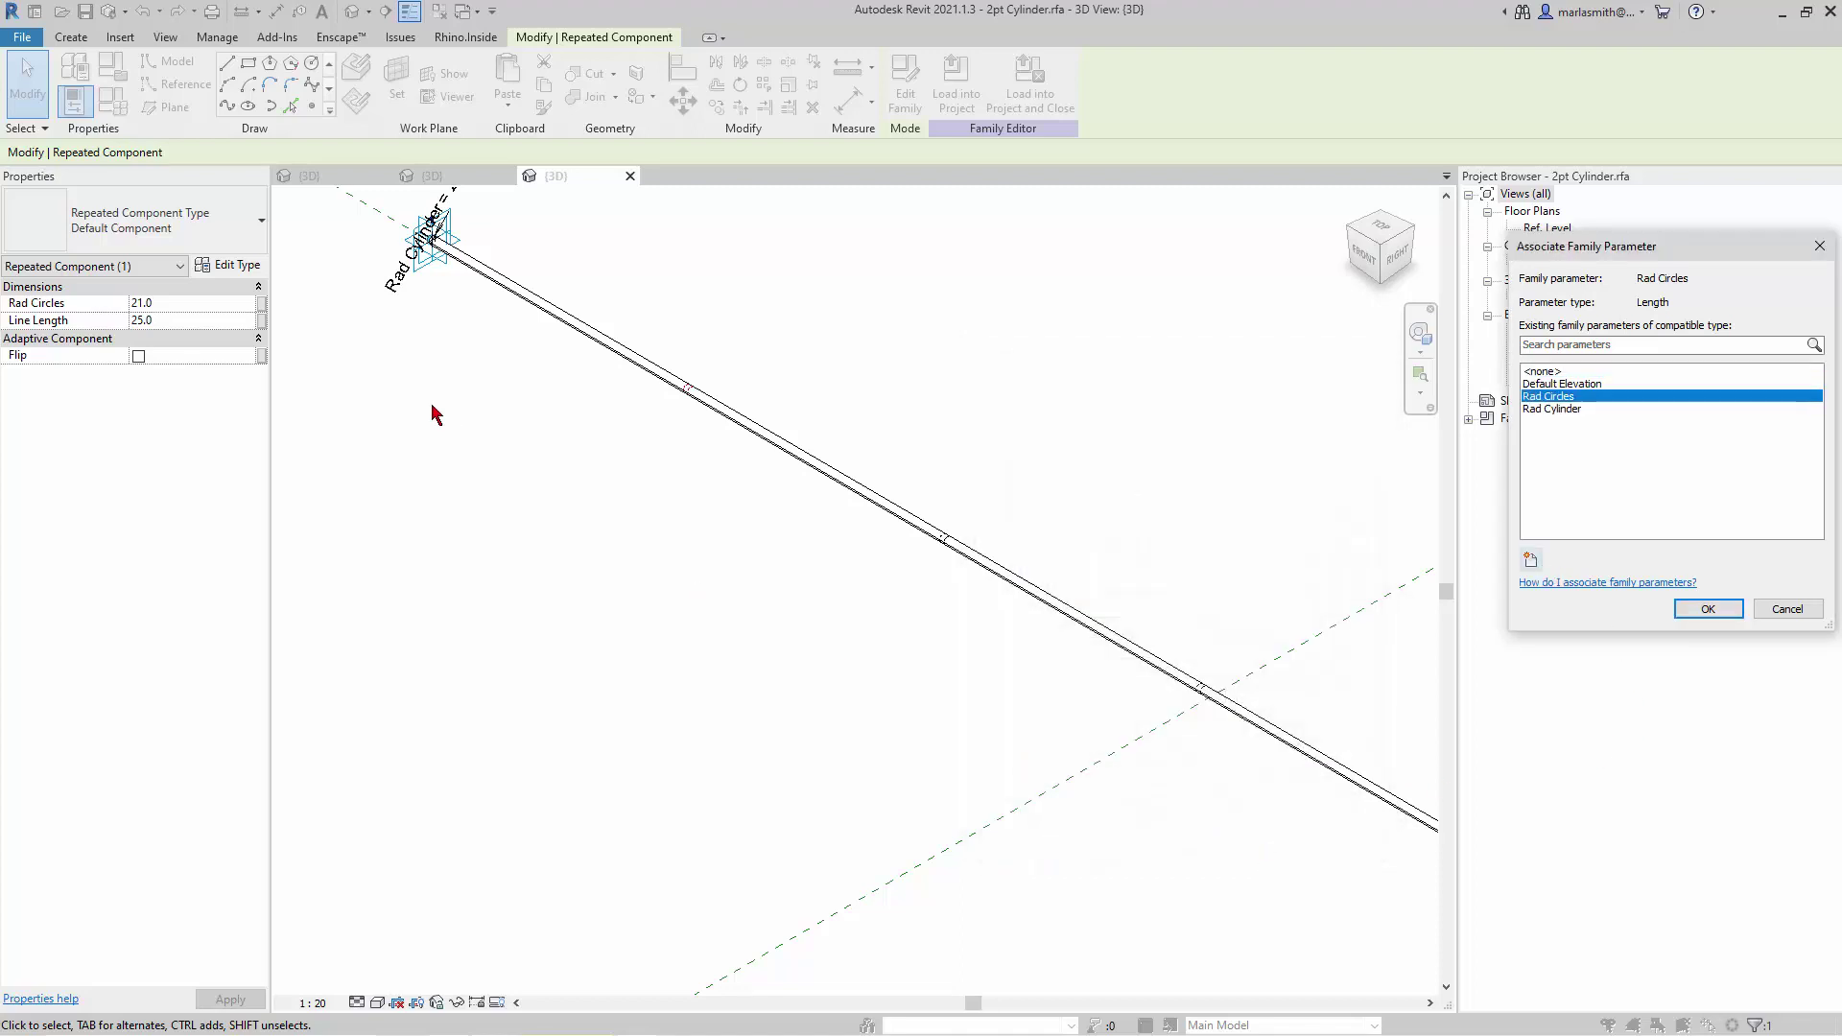
pyautogui.click(1707, 610)
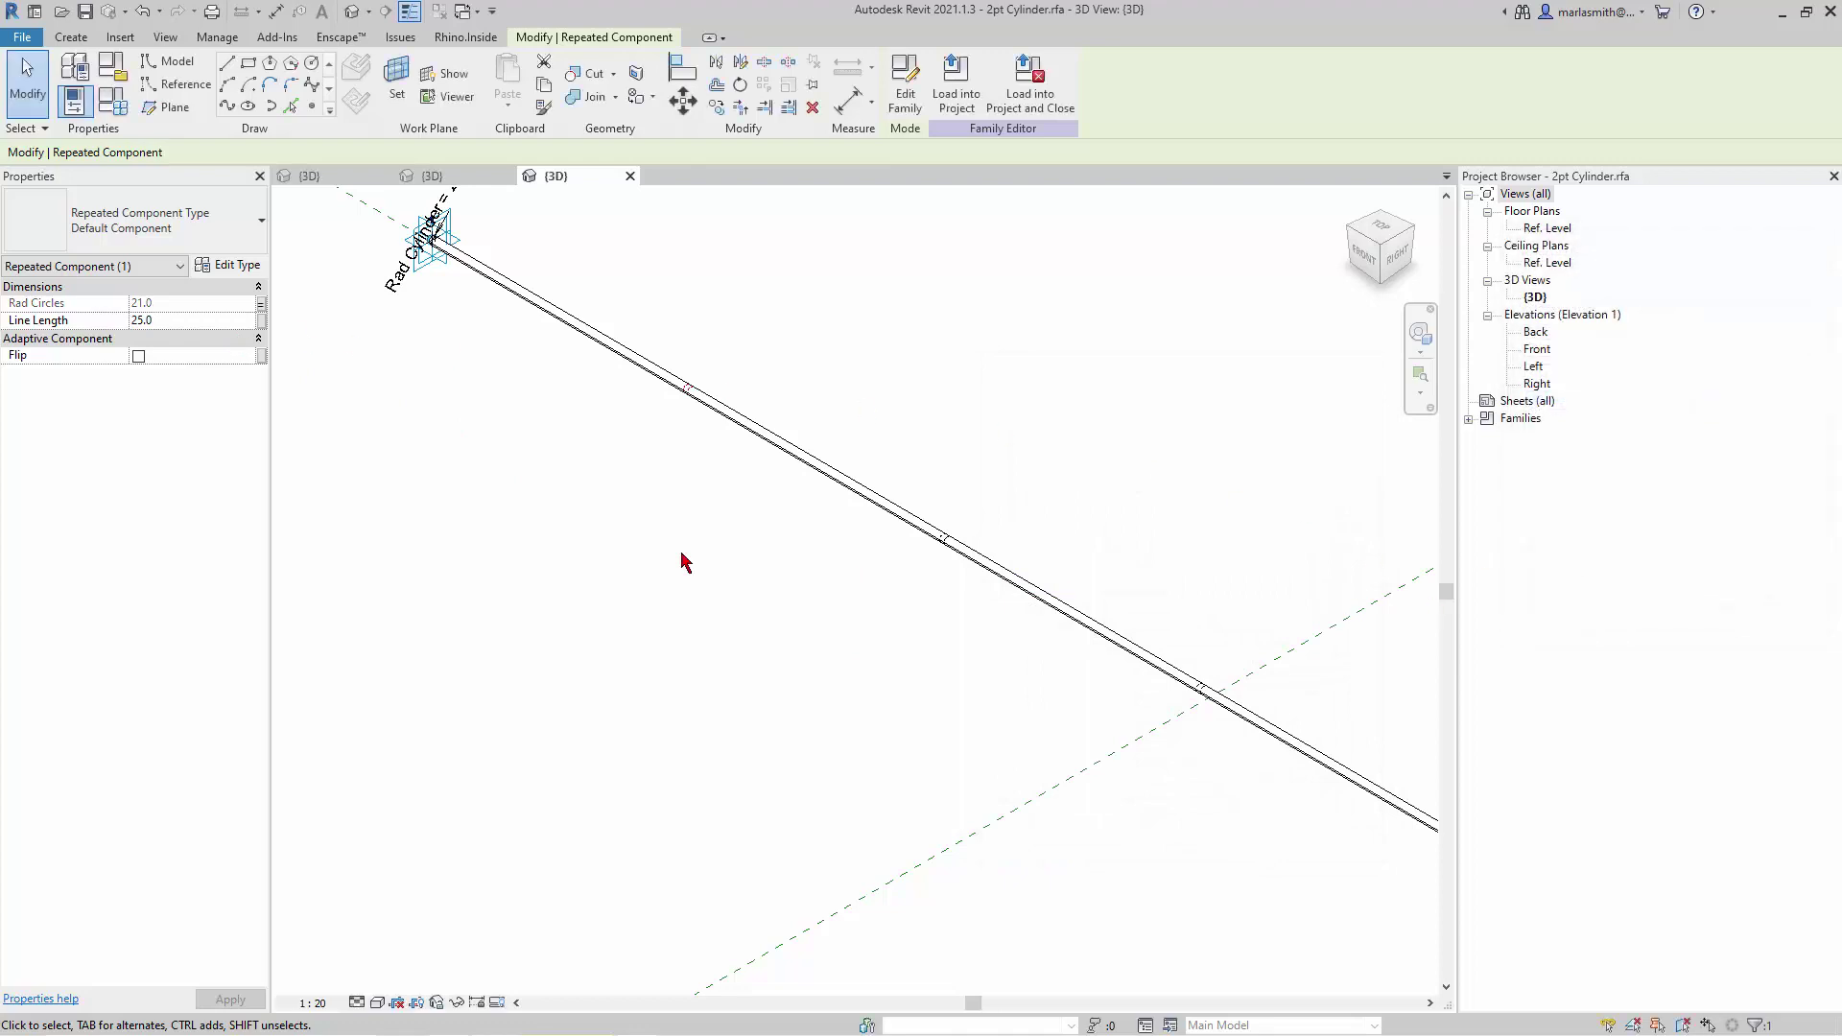
# Link the component's Line Length to a new Line Length family parameter
pyautogui.click(261, 320)
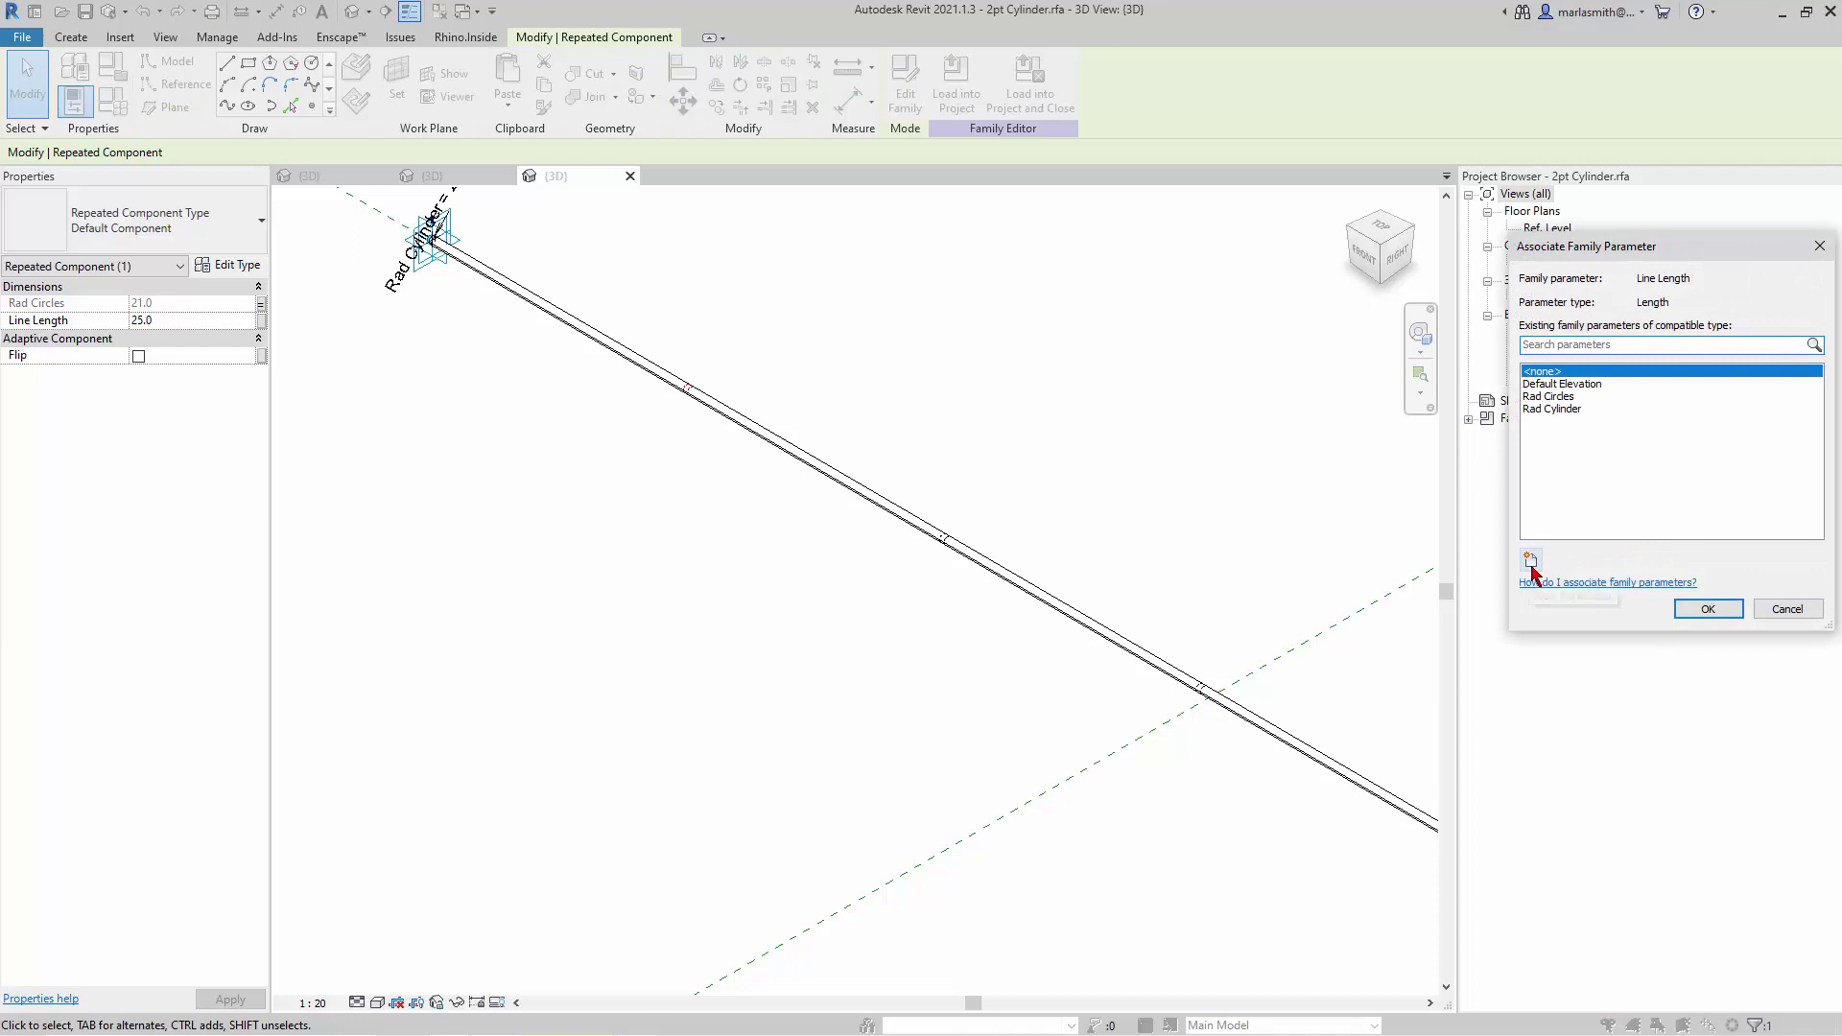
pyautogui.click(1531, 562)
pyautogui.write('L')
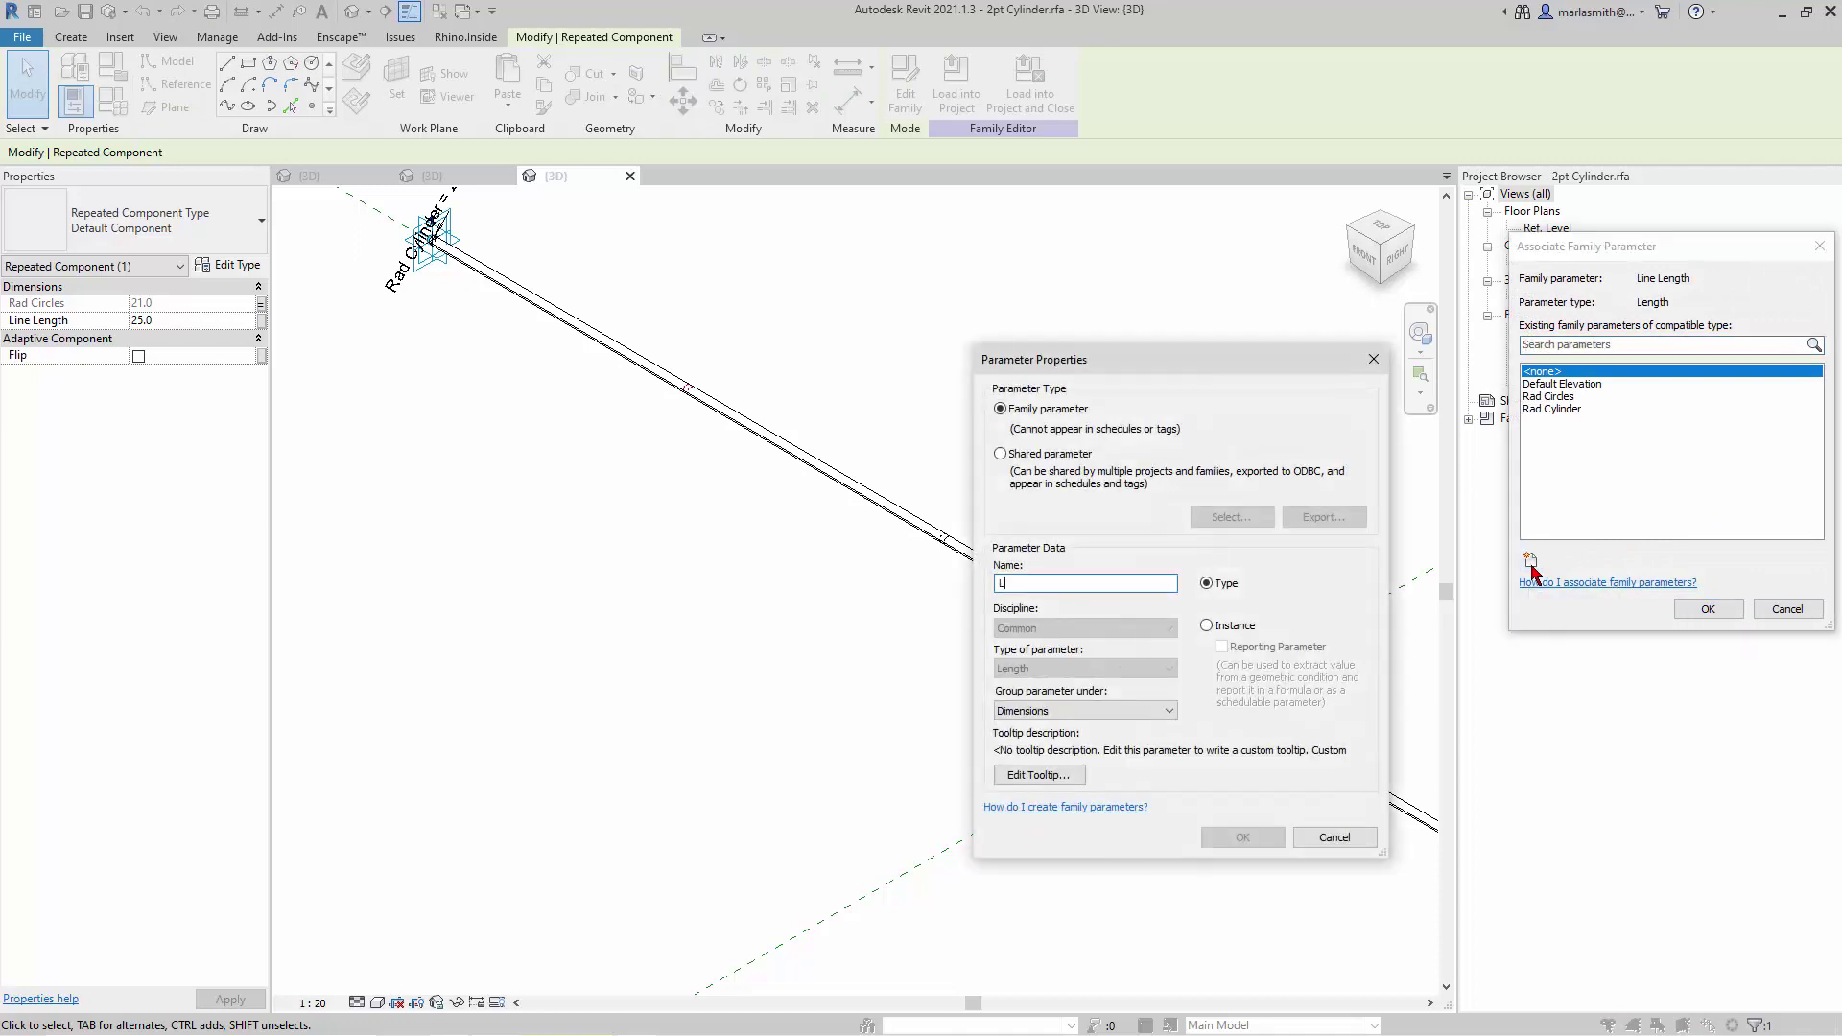
pyautogui.write('ine Length')
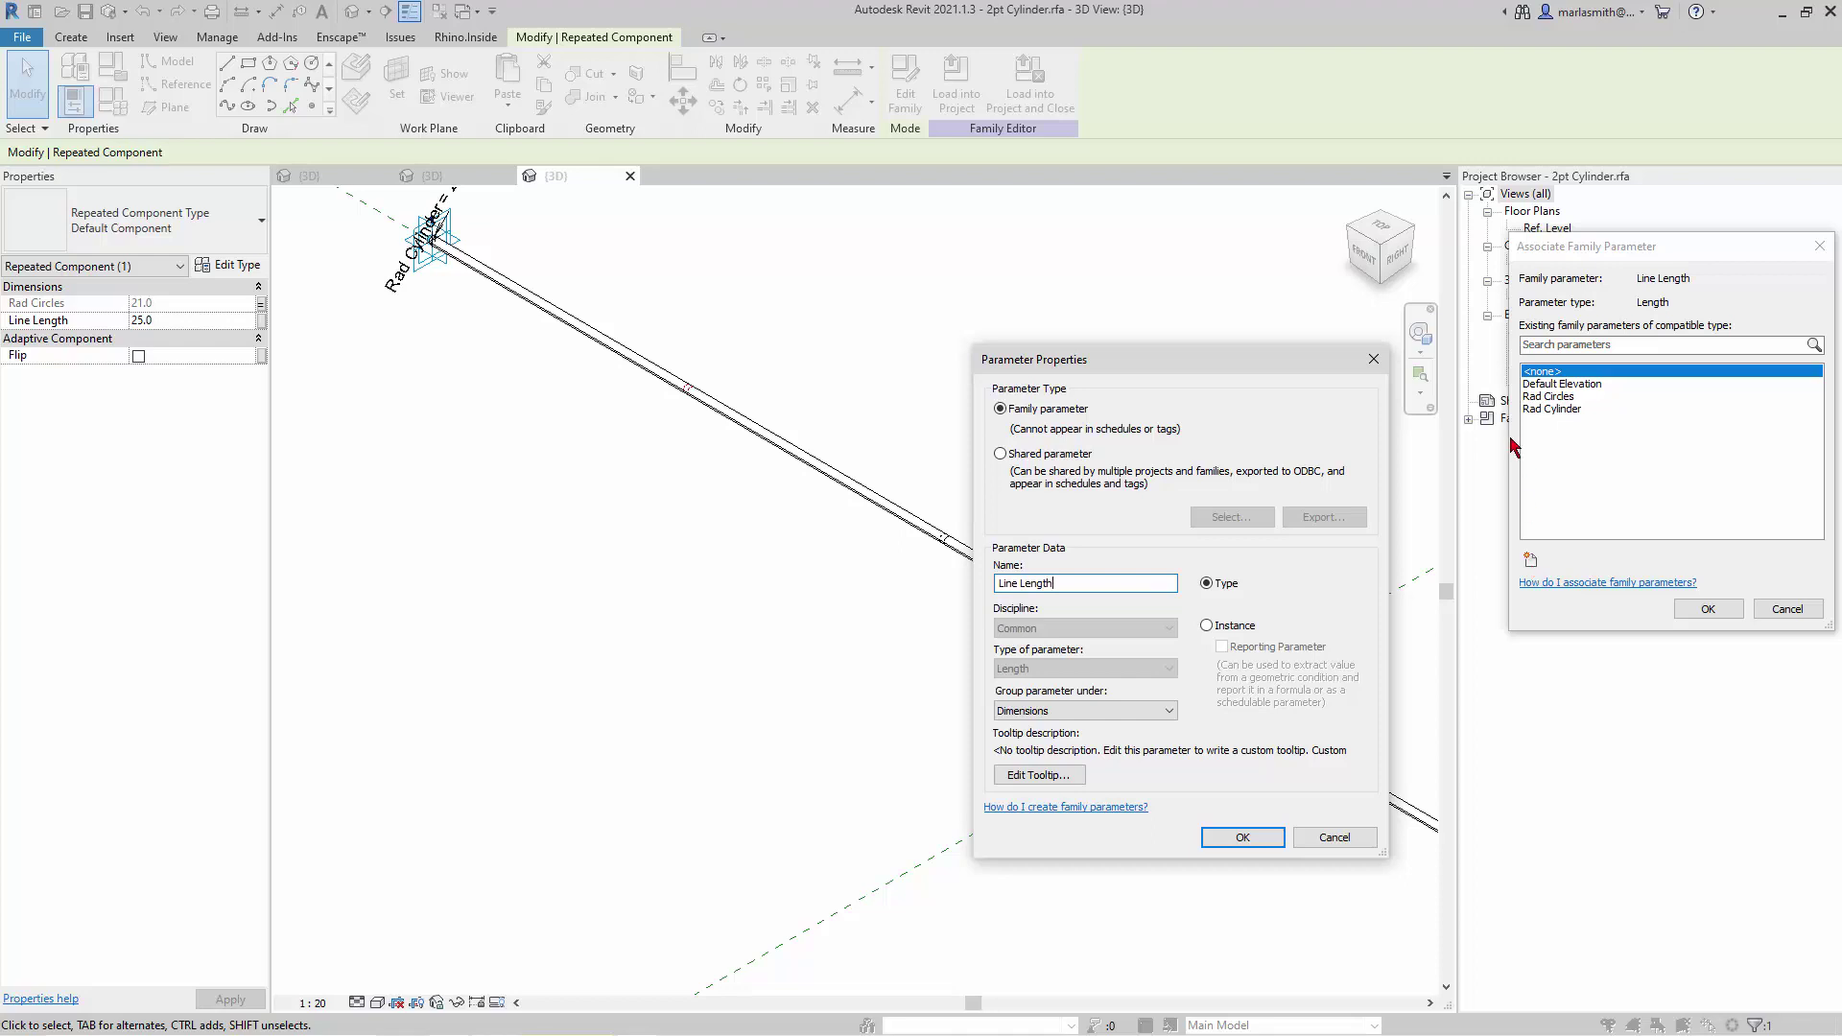
pyautogui.click(1248, 842)
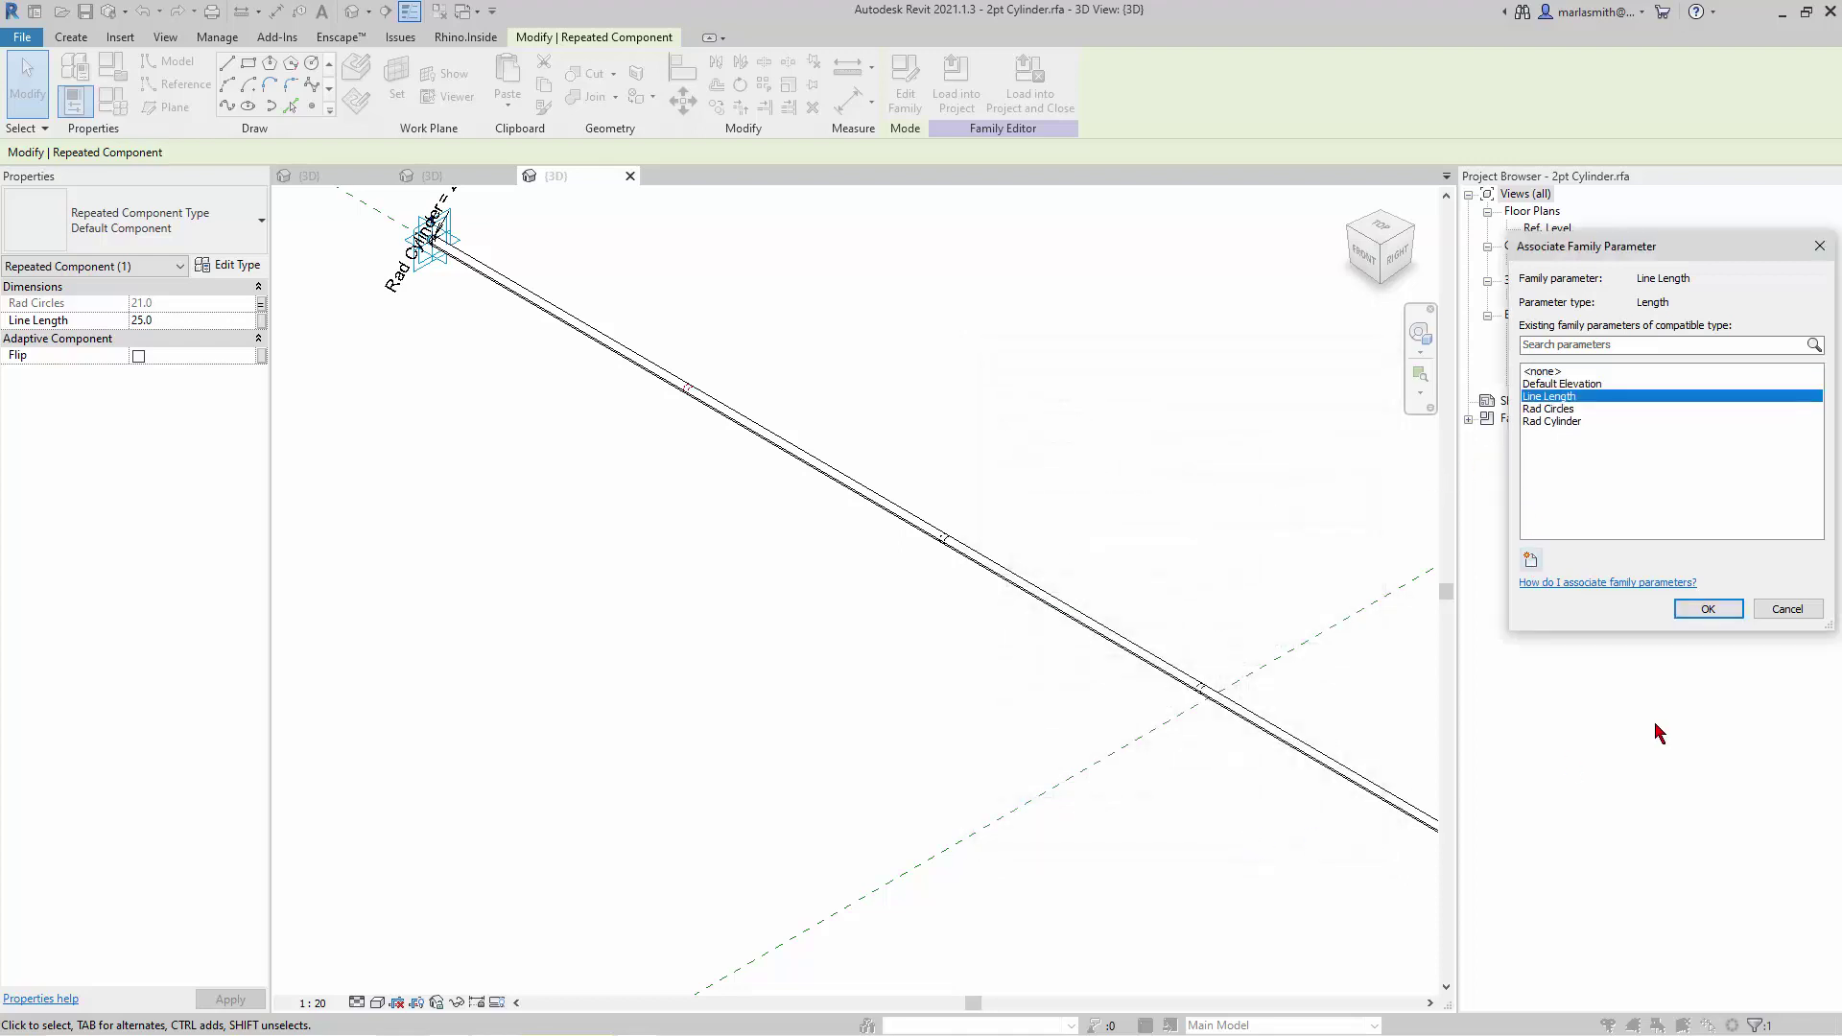
pyautogui.click(1713, 610)
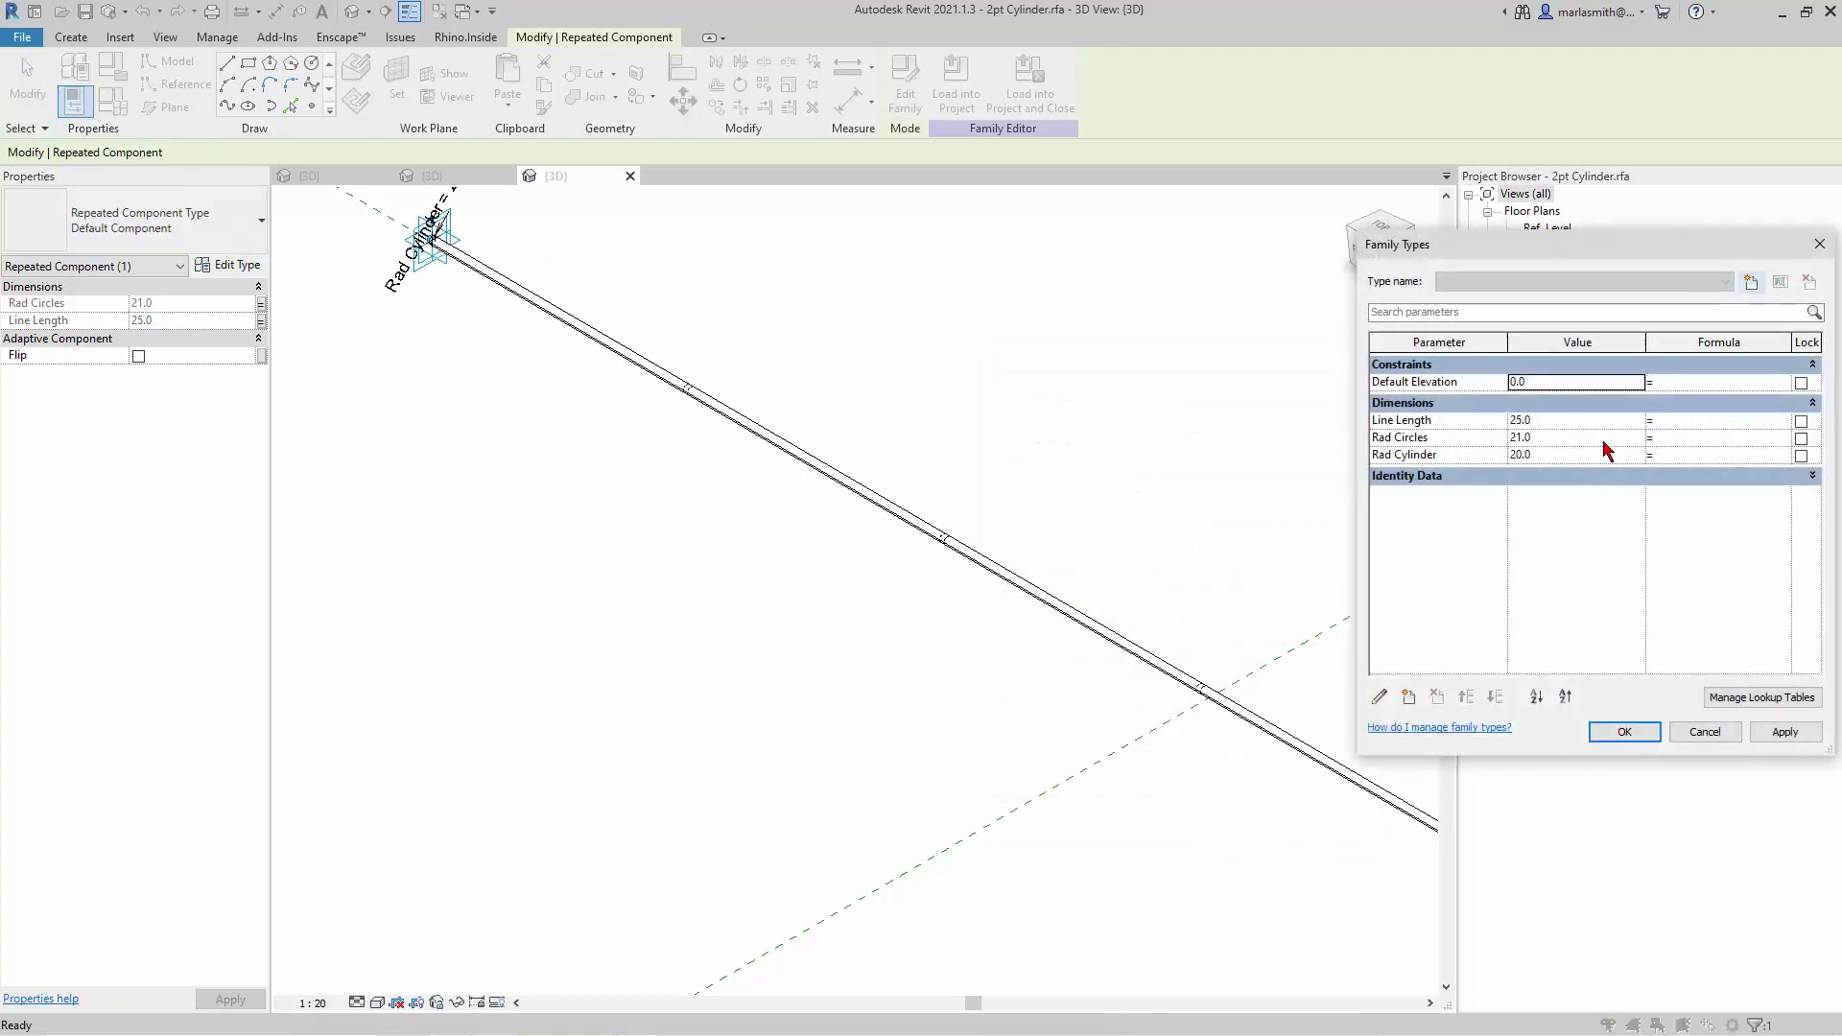
# Flex the Line Length parameter to 24, then 70, applying each value
pyautogui.click(1552, 426)
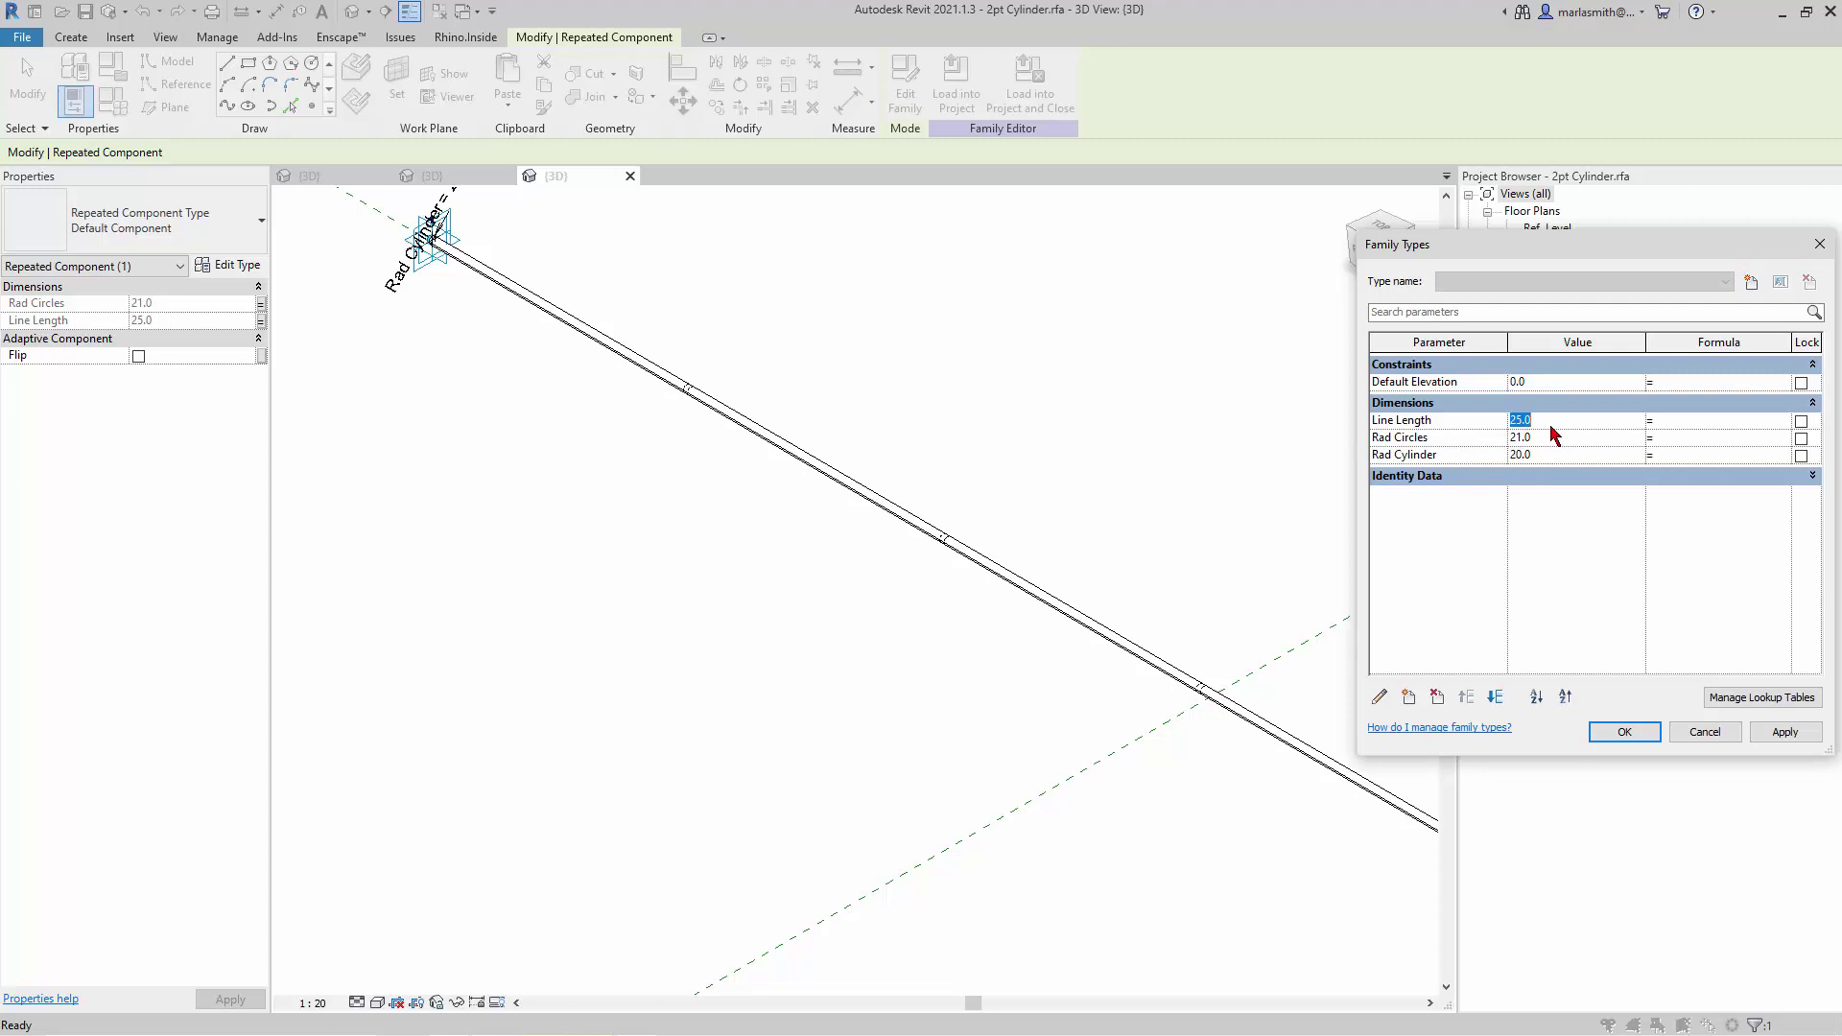
pyautogui.write('24')
pyautogui.click(1787, 733)
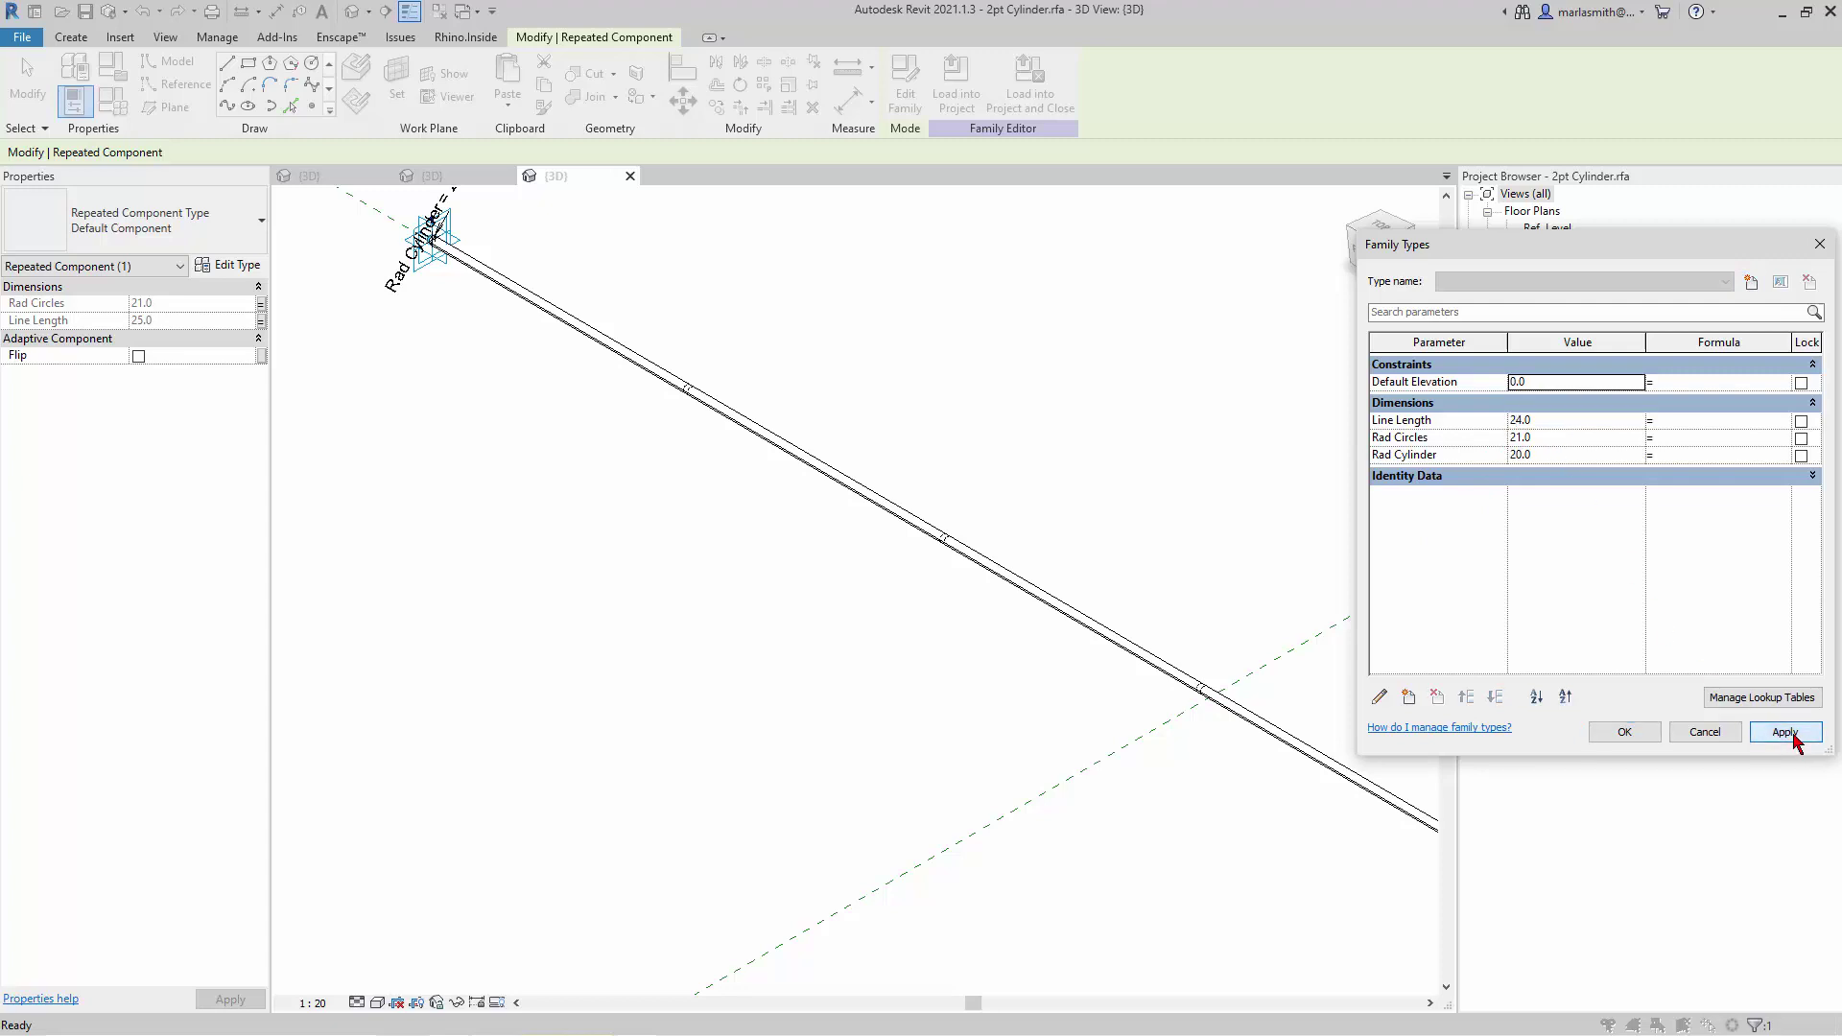
pyautogui.click(1566, 420)
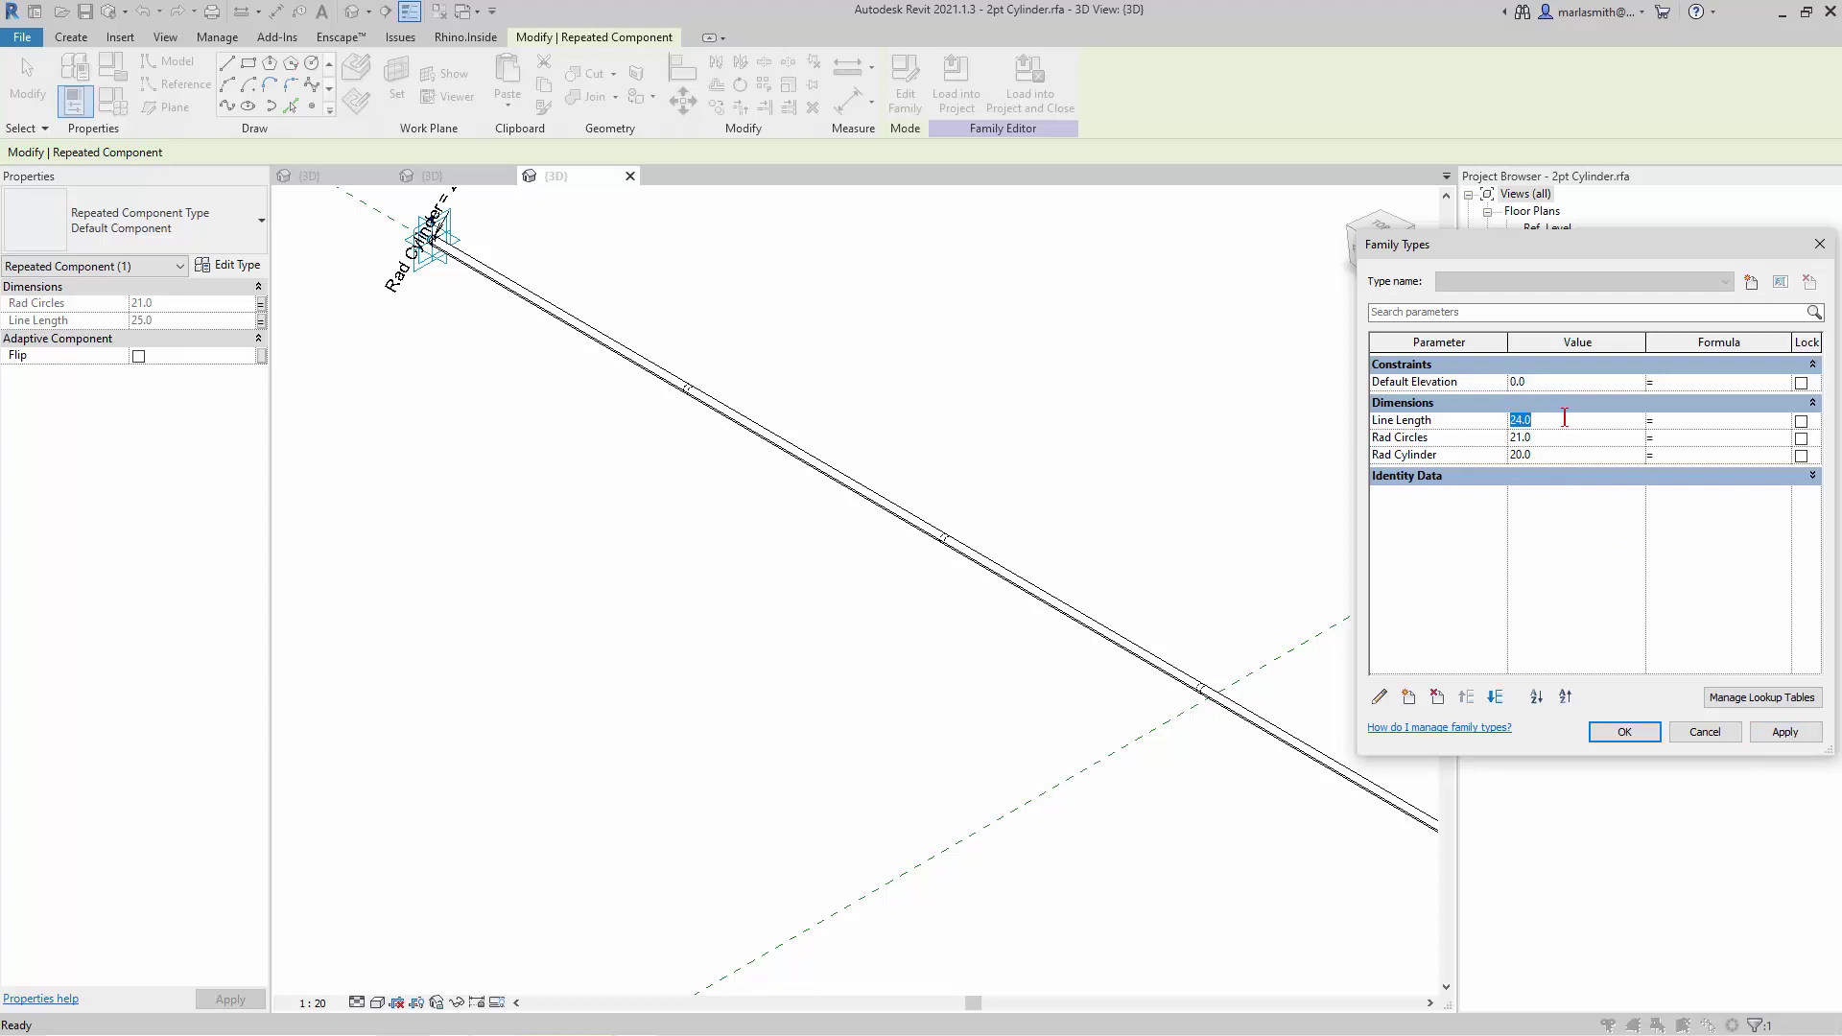
pyautogui.write('70')
pyautogui.click(1782, 748)
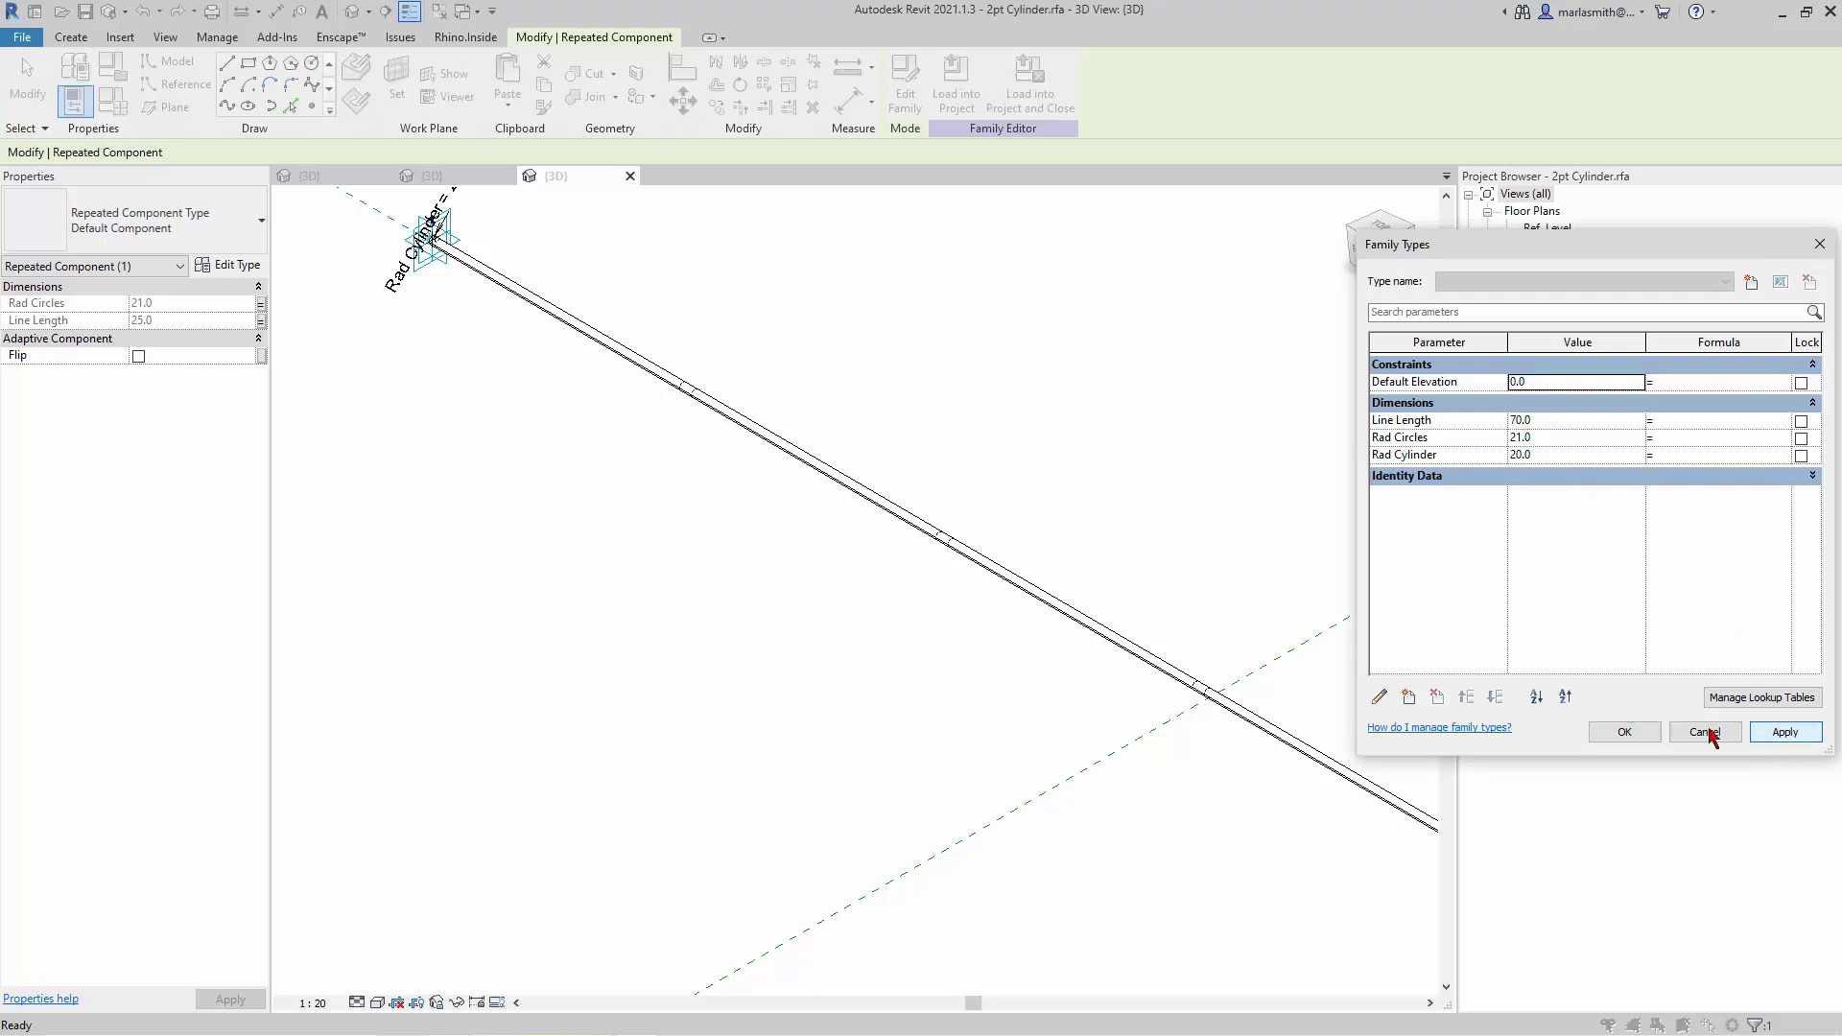
# Restore Line Length to 25, close Family Types and save the family
pyautogui.click(1542, 419)
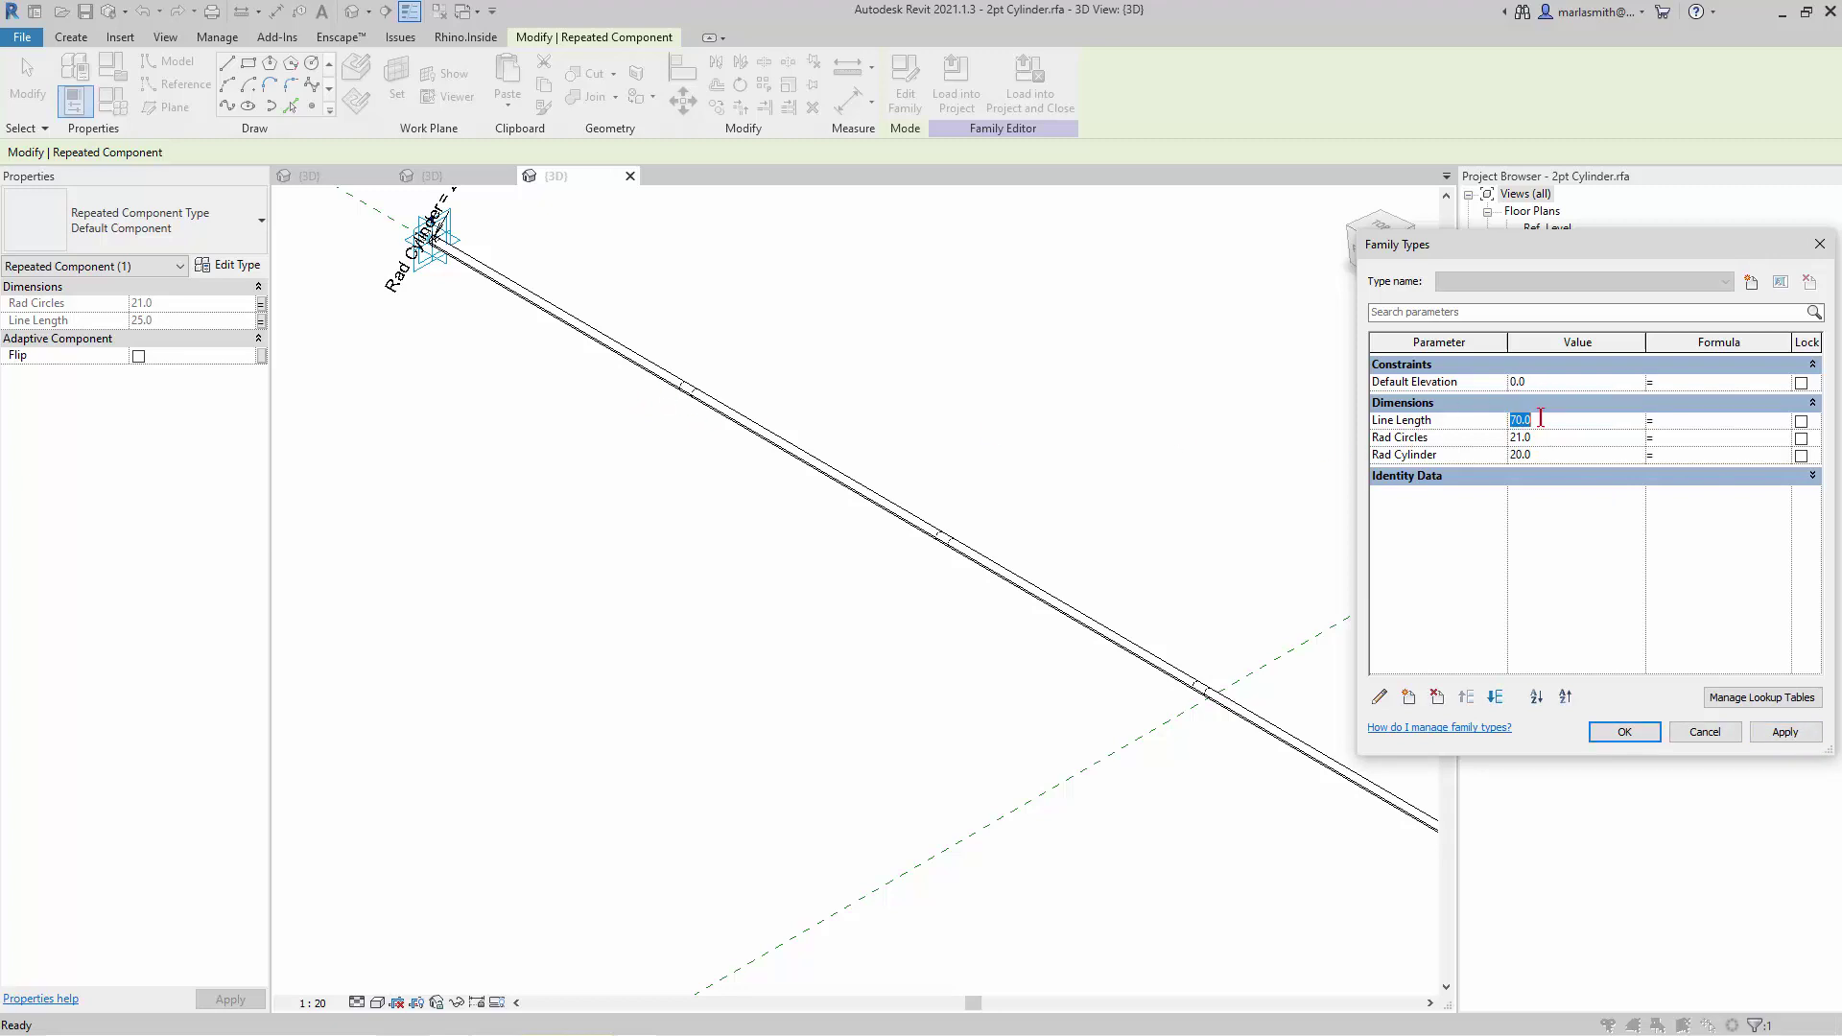
pyautogui.write('25')
pyautogui.click(1785, 732)
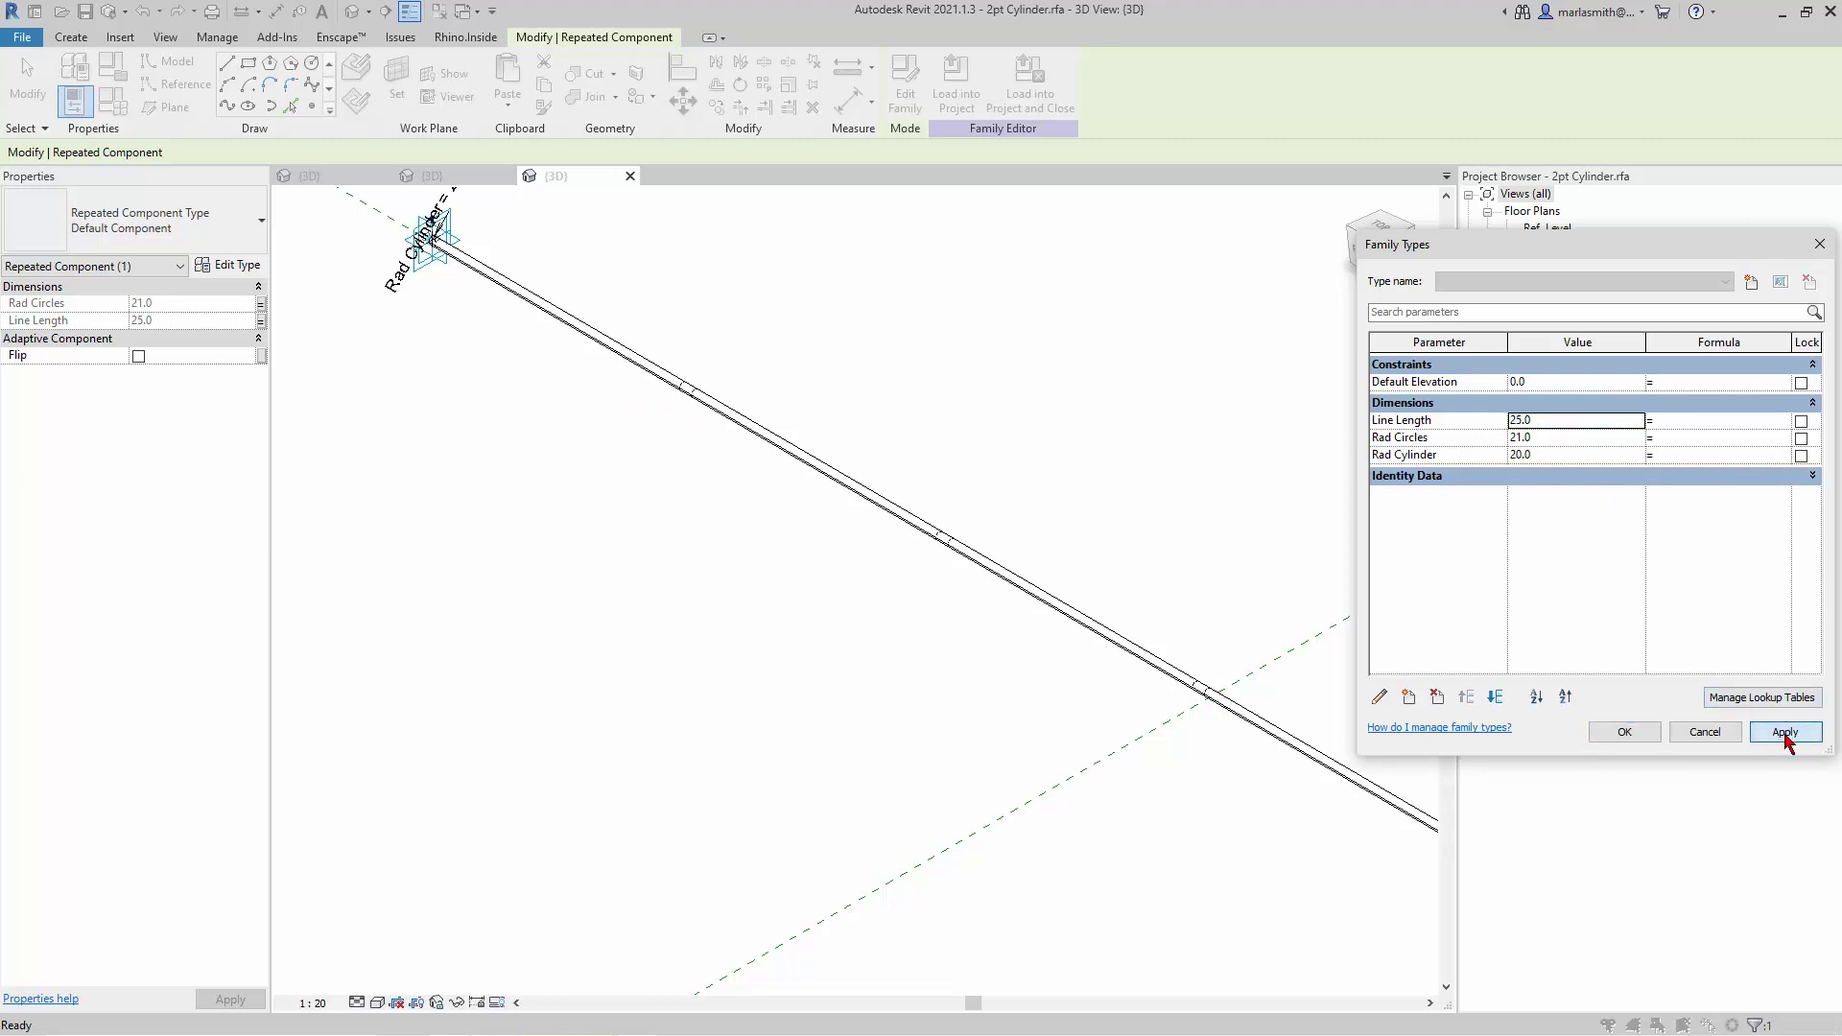
pyautogui.click(1624, 732)
pyautogui.click(85, 11)
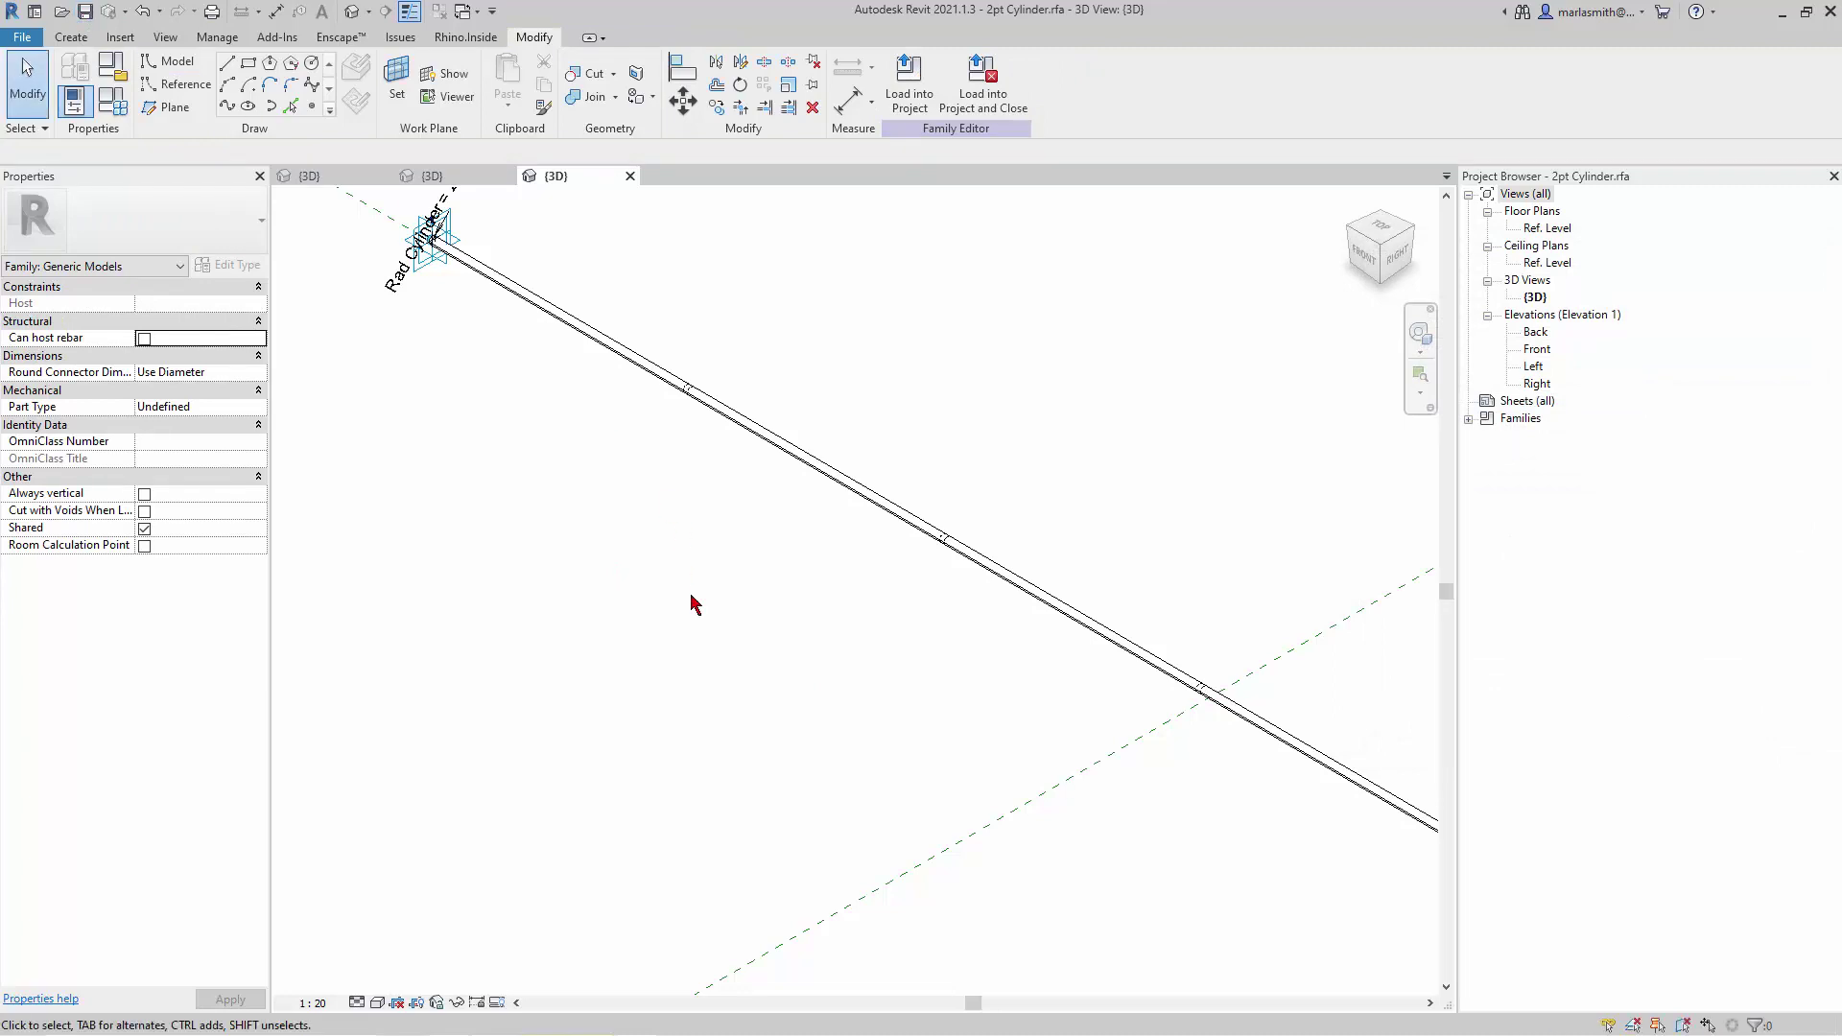
pyautogui.scroll(-4, 630, 449)
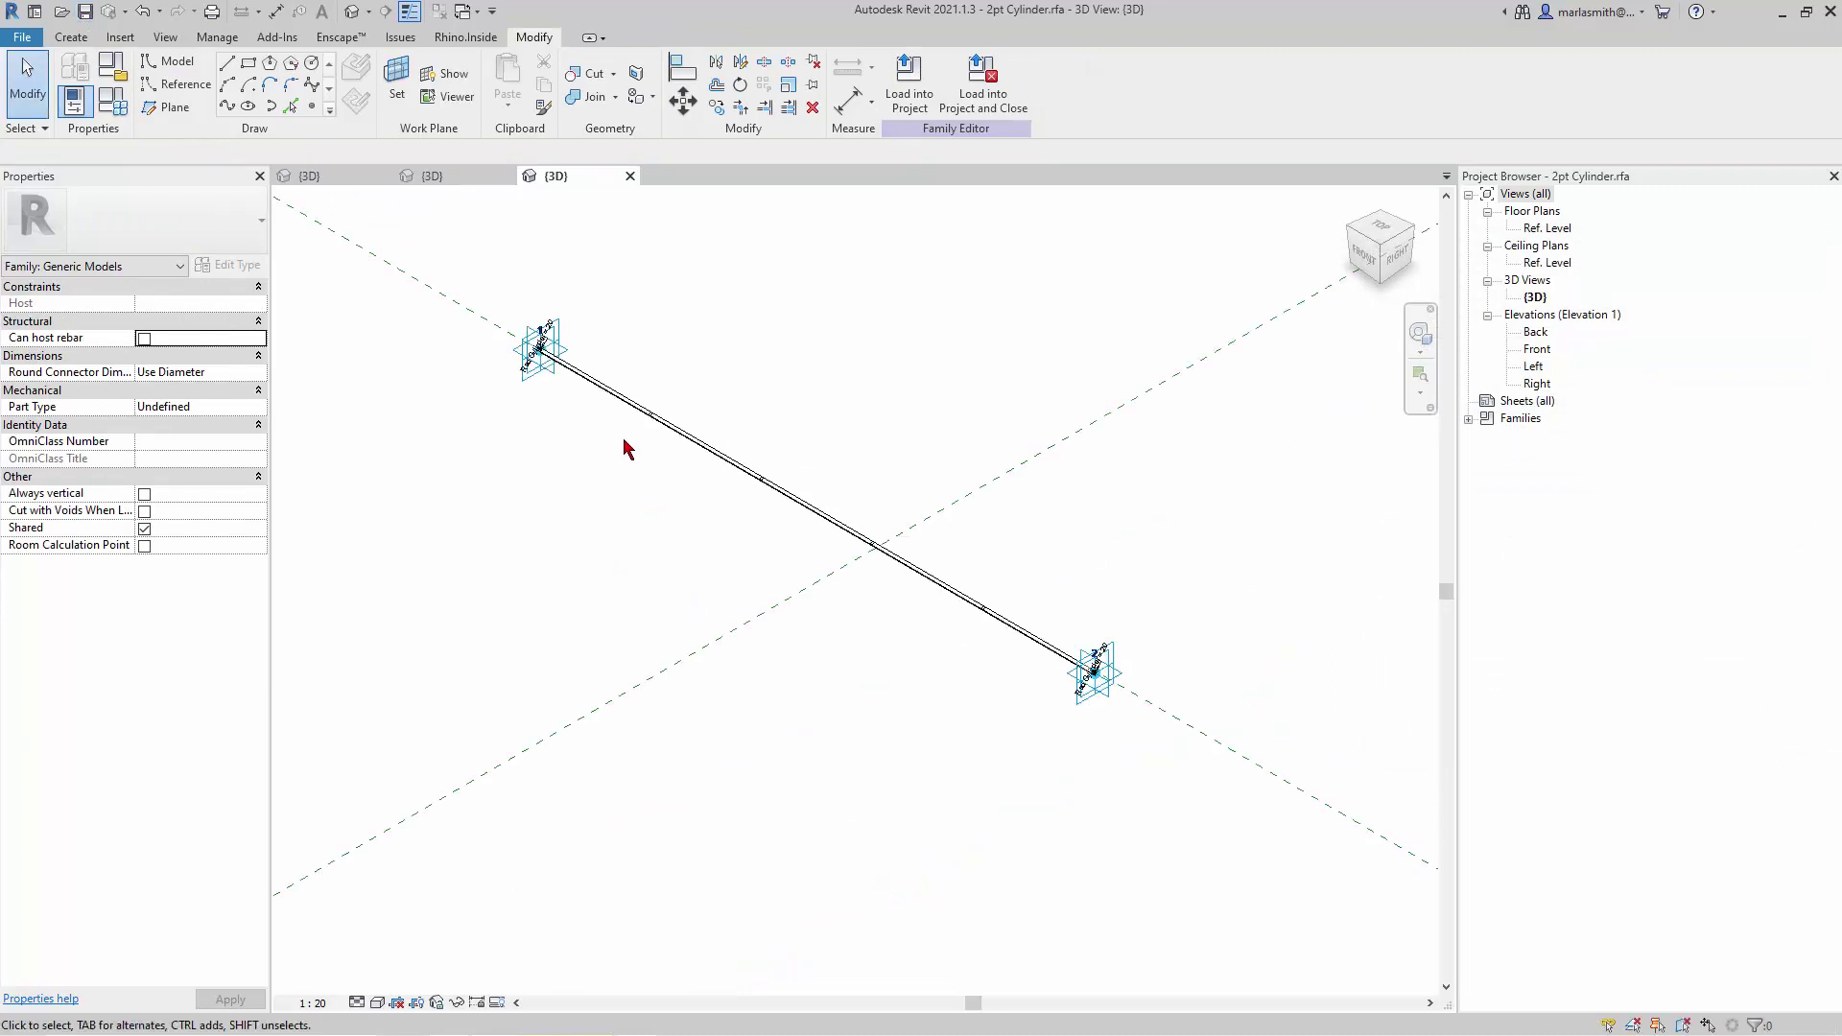